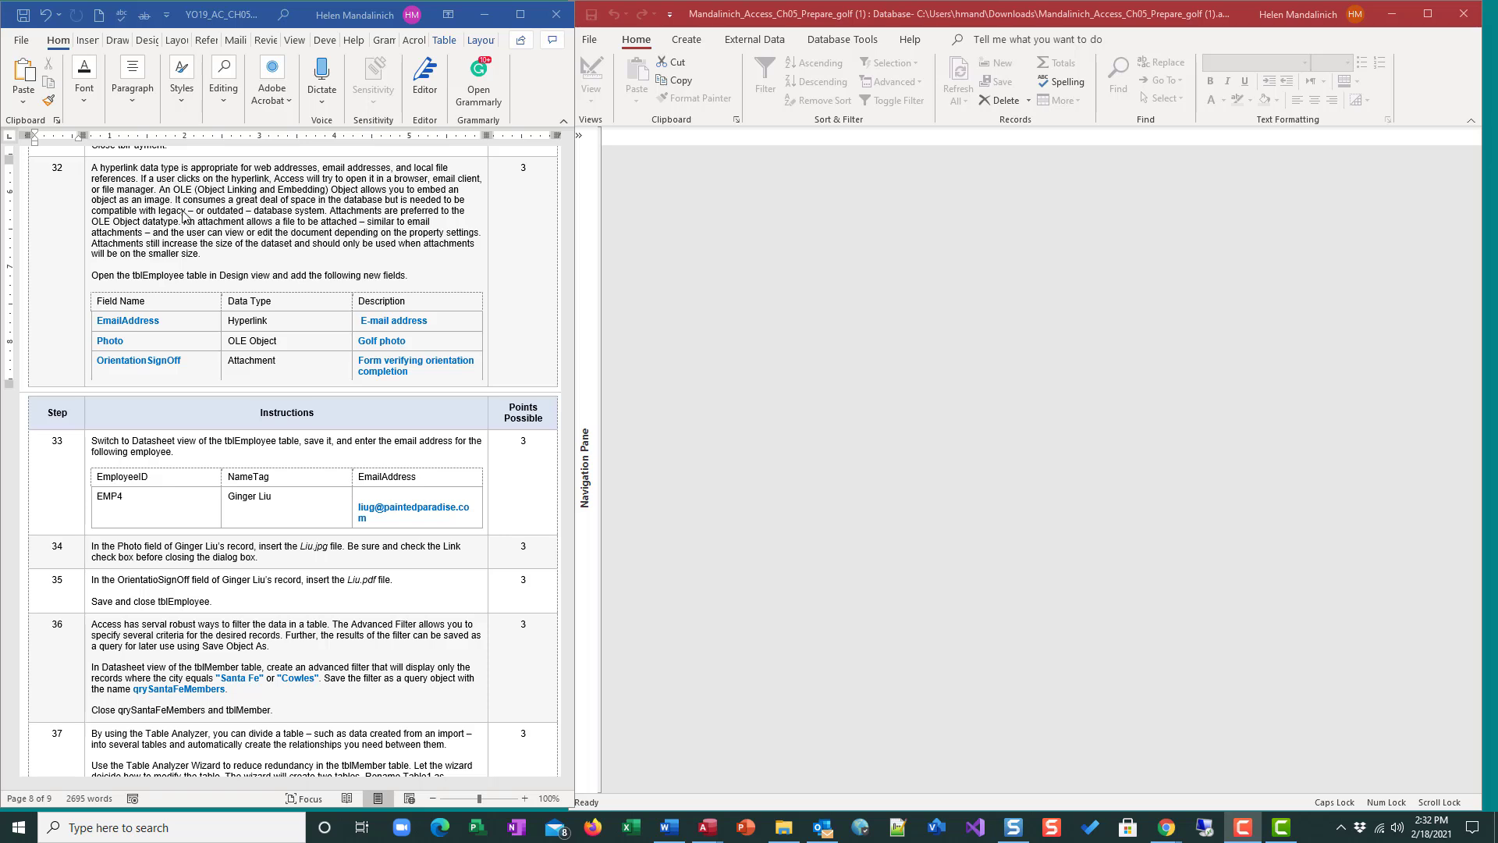
Review the assignment instructions for steps 27 through 37 in the instruction document.
{"action": "scroll", "coordinate": [205, 225], "scroll_direction": "up", "scroll_amount": 1}
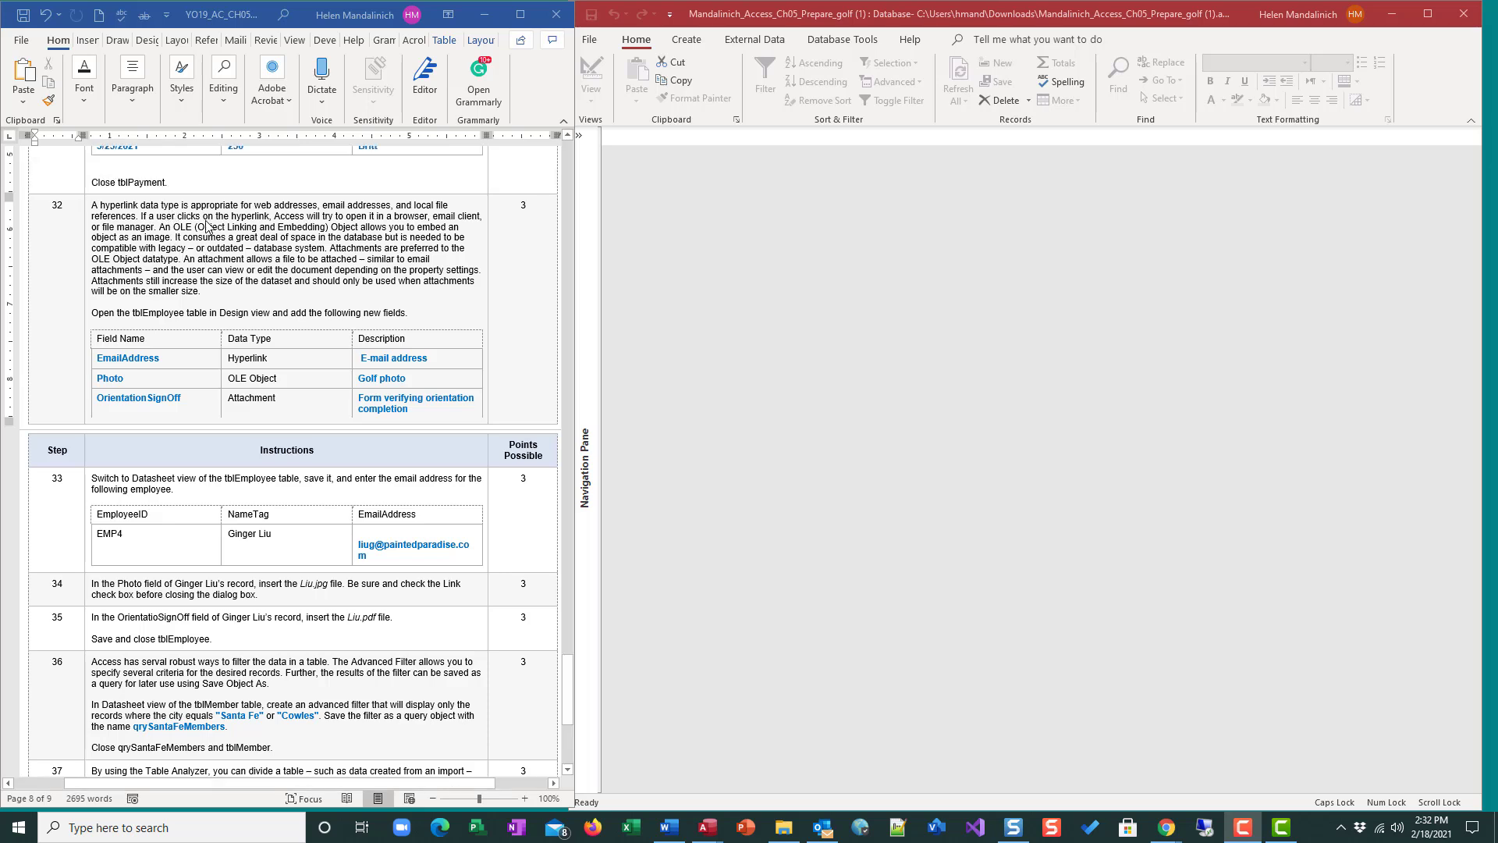
{"action": "scroll", "coordinate": [206, 226], "scroll_direction": "down", "scroll_amount": 1}
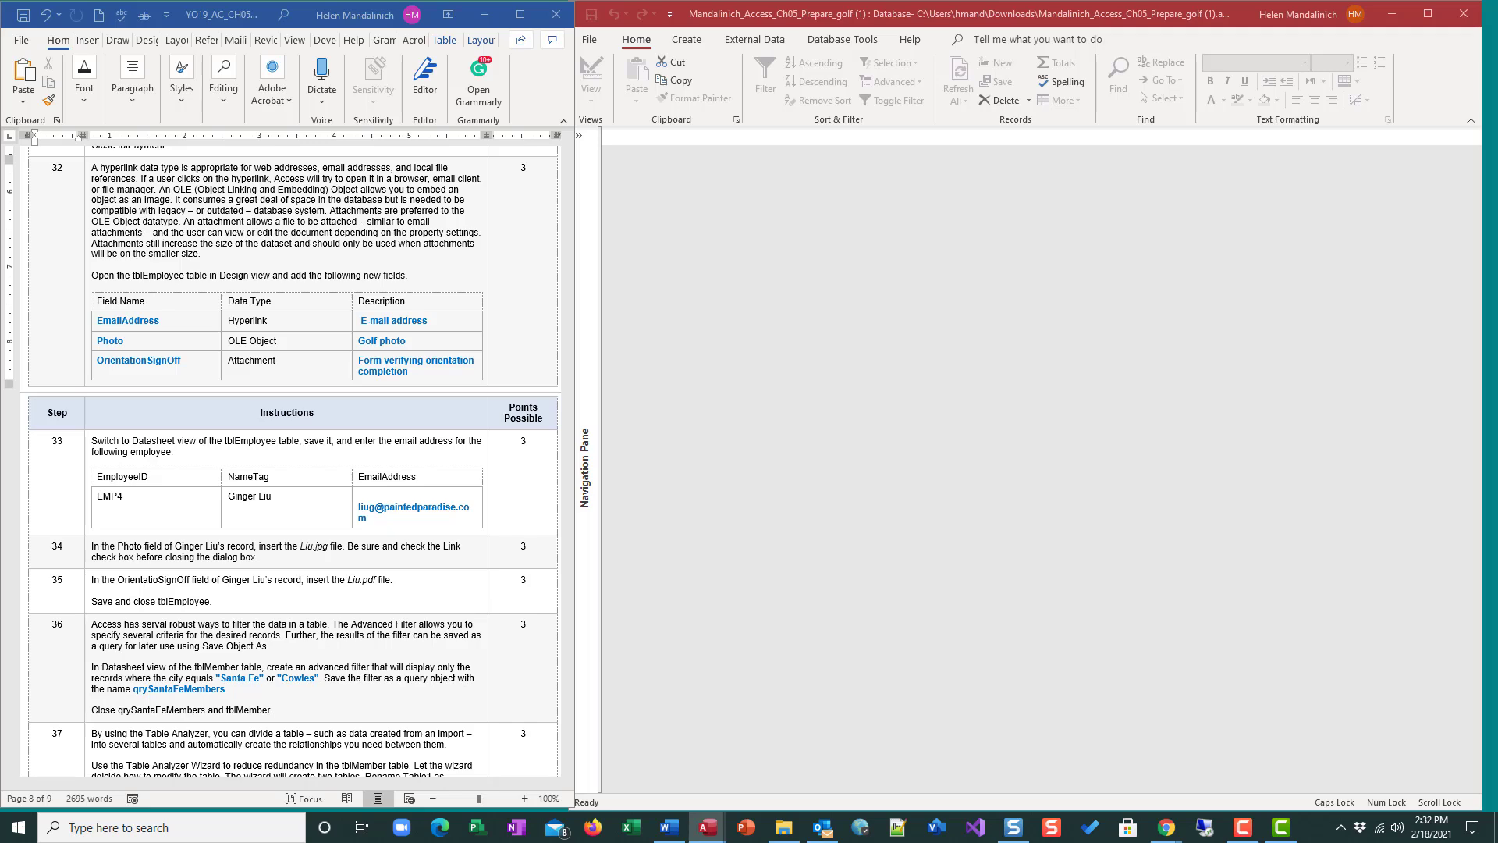
{"action": "scroll", "coordinate": [468, 314], "scroll_direction": "up", "scroll_amount": 7}
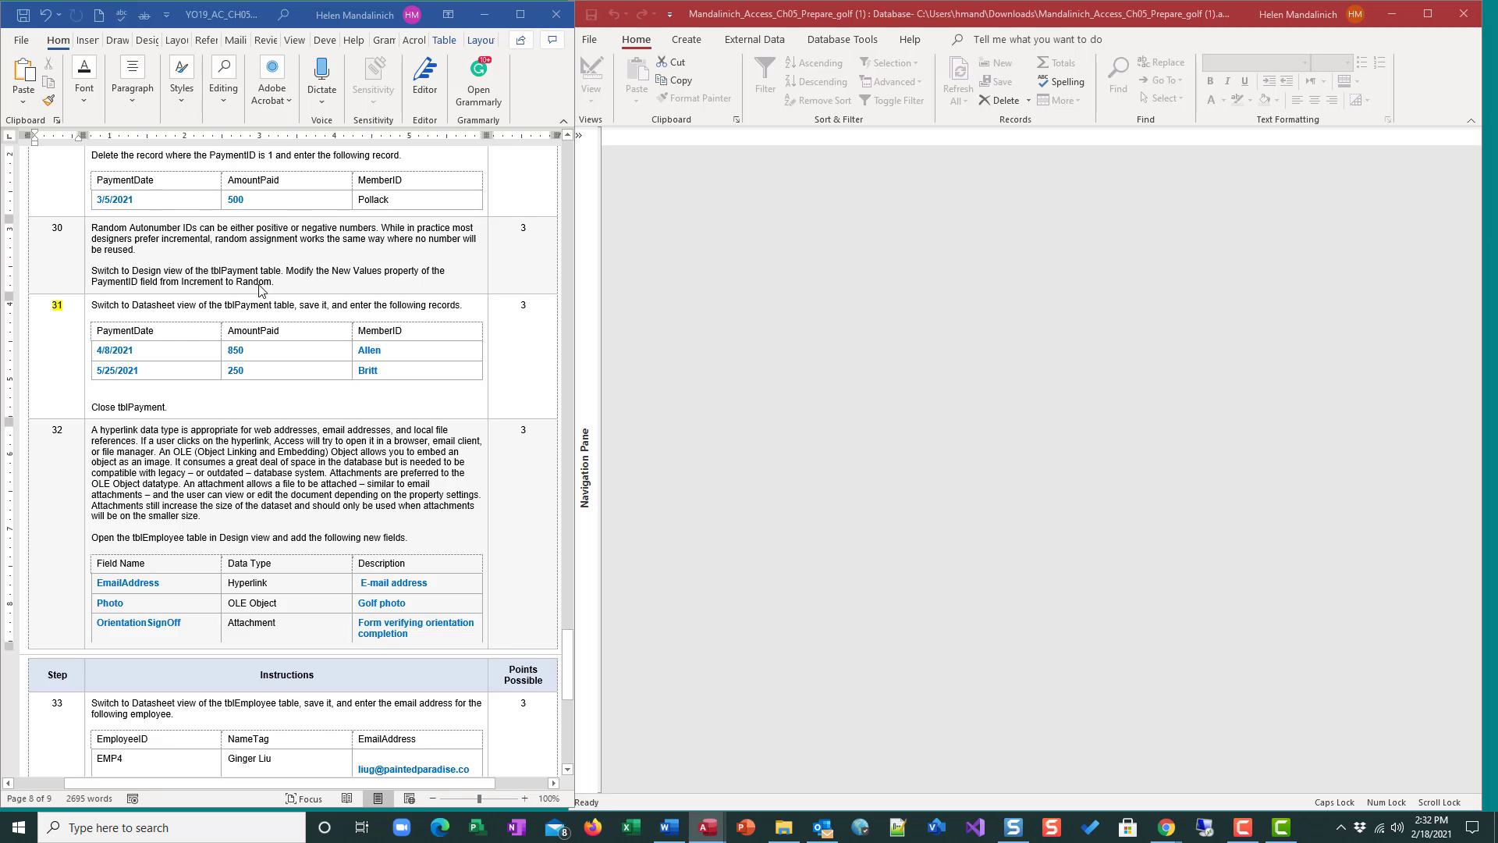
{"action": "scroll", "coordinate": [259, 289], "scroll_direction": "up", "scroll_amount": 8}
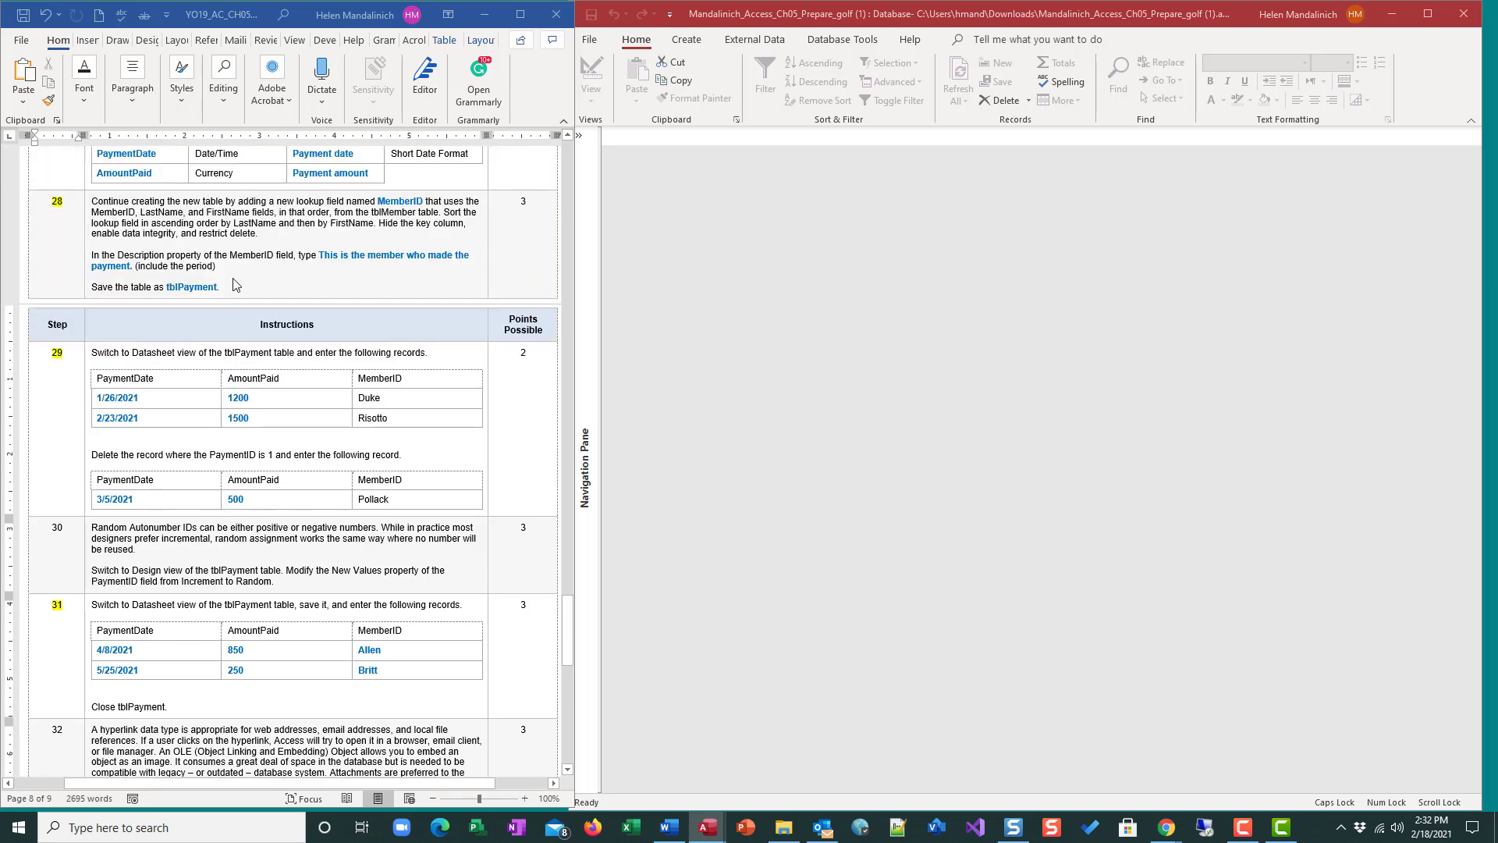
{"action": "scroll", "coordinate": [234, 282], "scroll_direction": "up", "scroll_amount": 2}
{"action": "scroll", "coordinate": [242, 281], "scroll_direction": "up", "scroll_amount": 6}
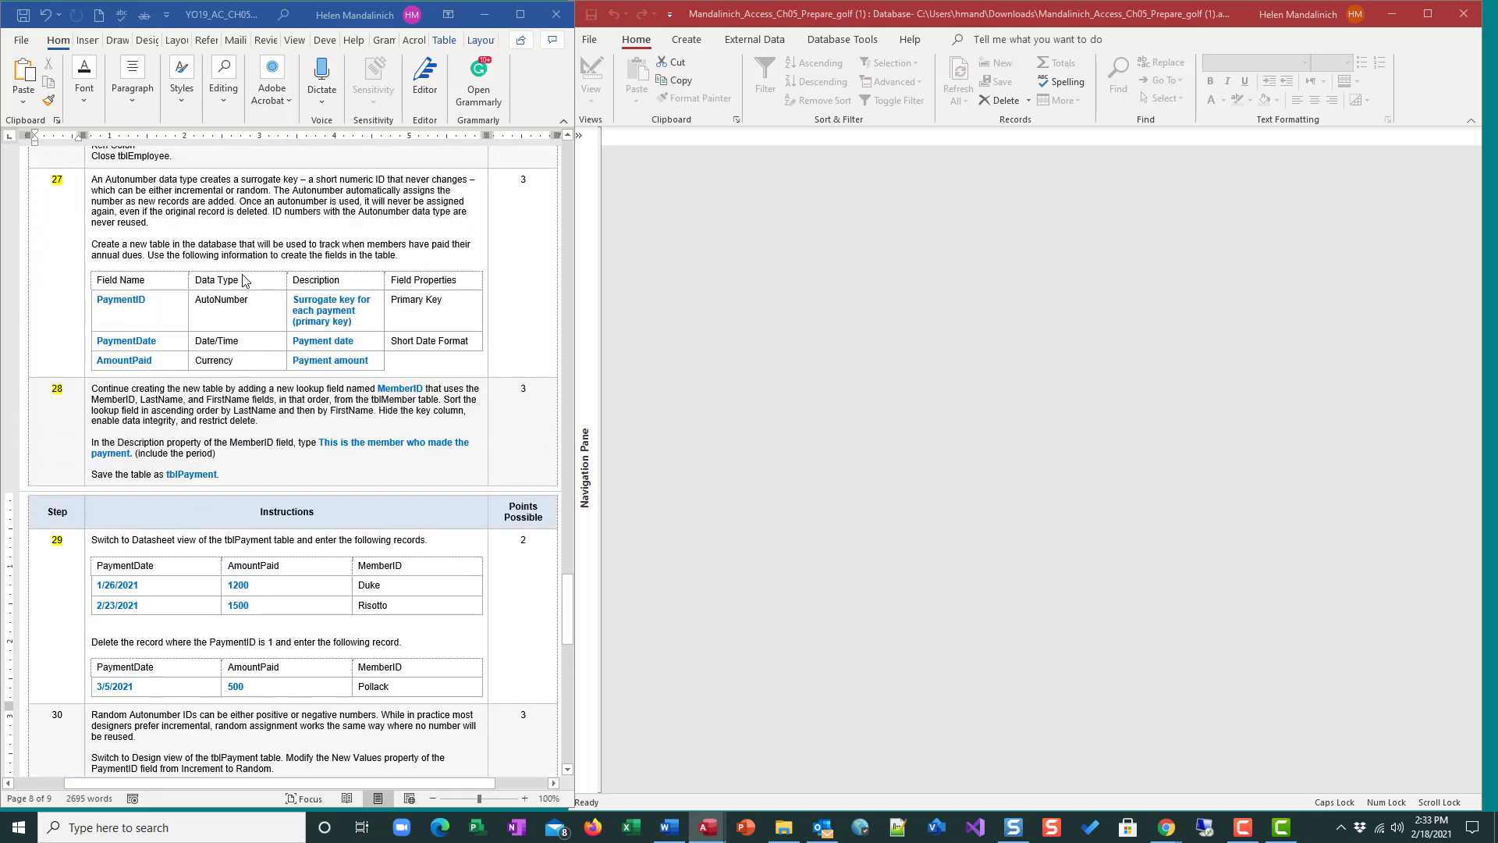
{"action": "scroll", "coordinate": [244, 279], "scroll_direction": "down", "scroll_amount": 12}
{"action": "scroll", "coordinate": [247, 276], "scroll_direction": "down", "scroll_amount": 13}
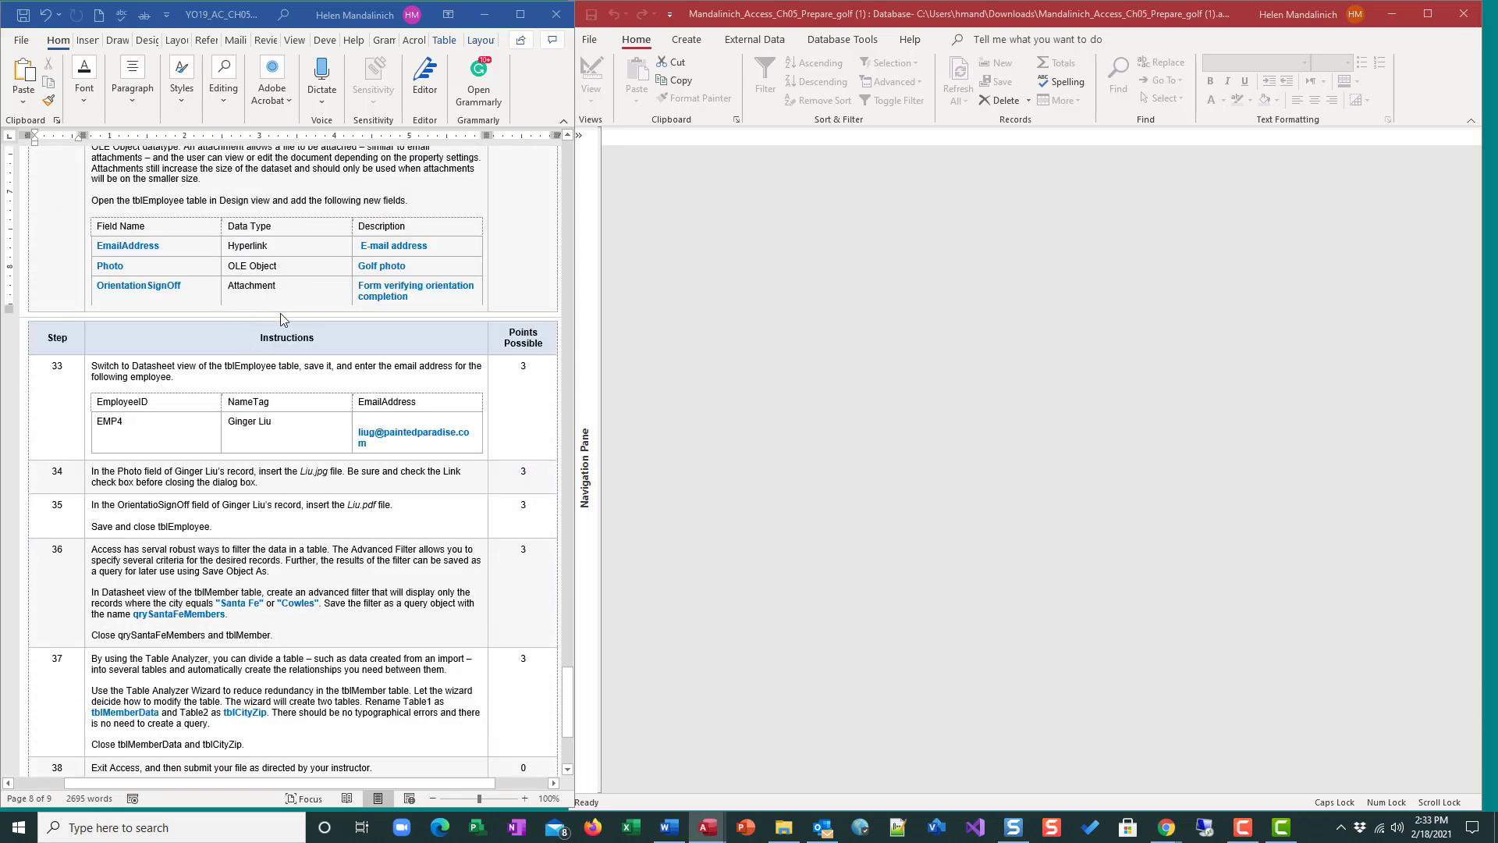
{"action": "scroll", "coordinate": [280, 312], "scroll_direction": "up", "scroll_amount": 2}
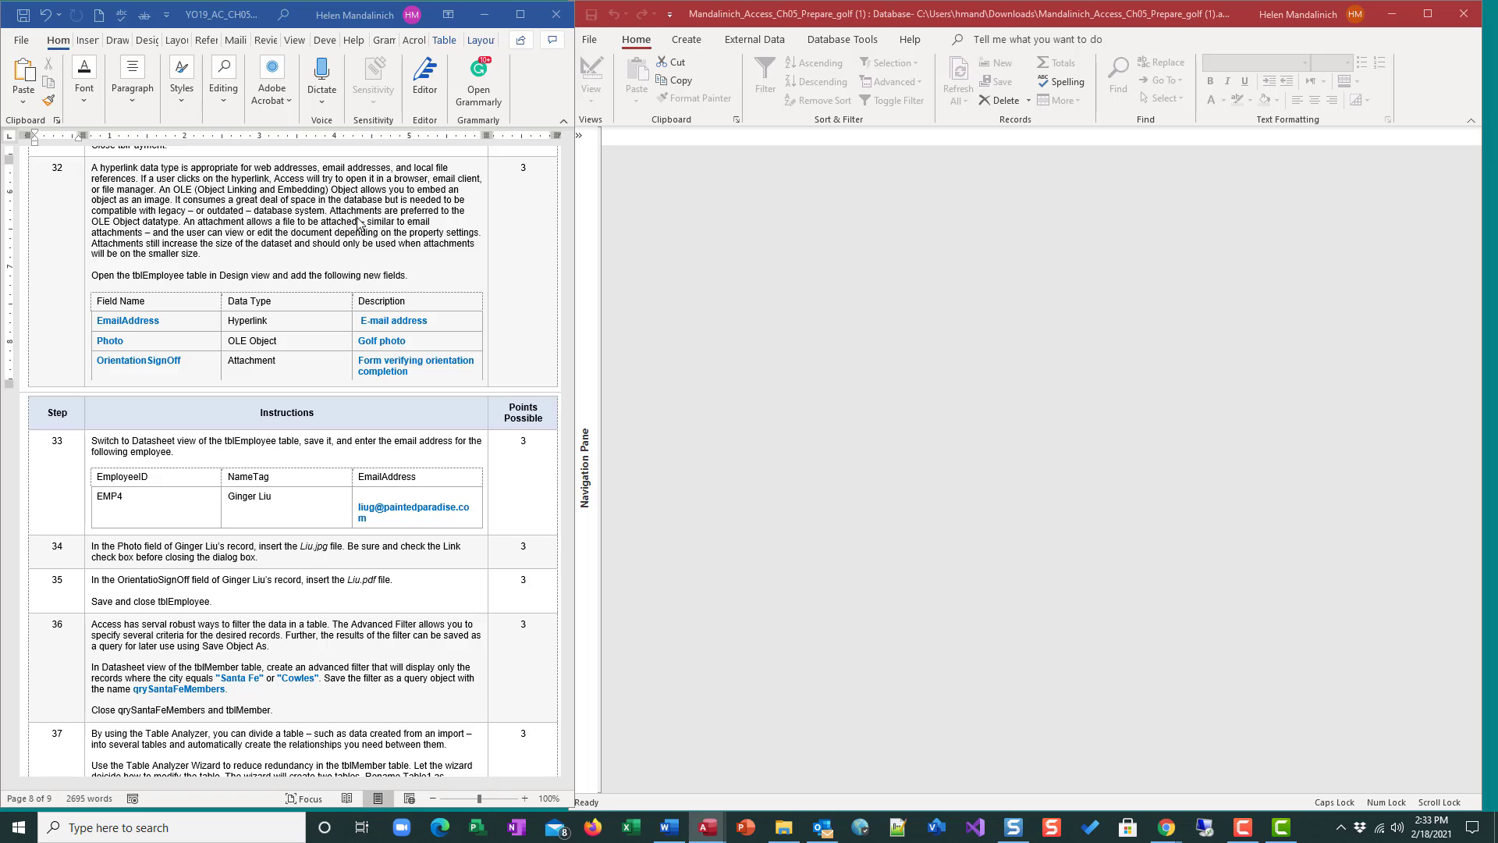
Open the tblEmployee table in Design view from the navigation pane.
{"action": "left_click", "coordinate": [591, 145]}
{"action": "right_click", "coordinate": [625, 194]}
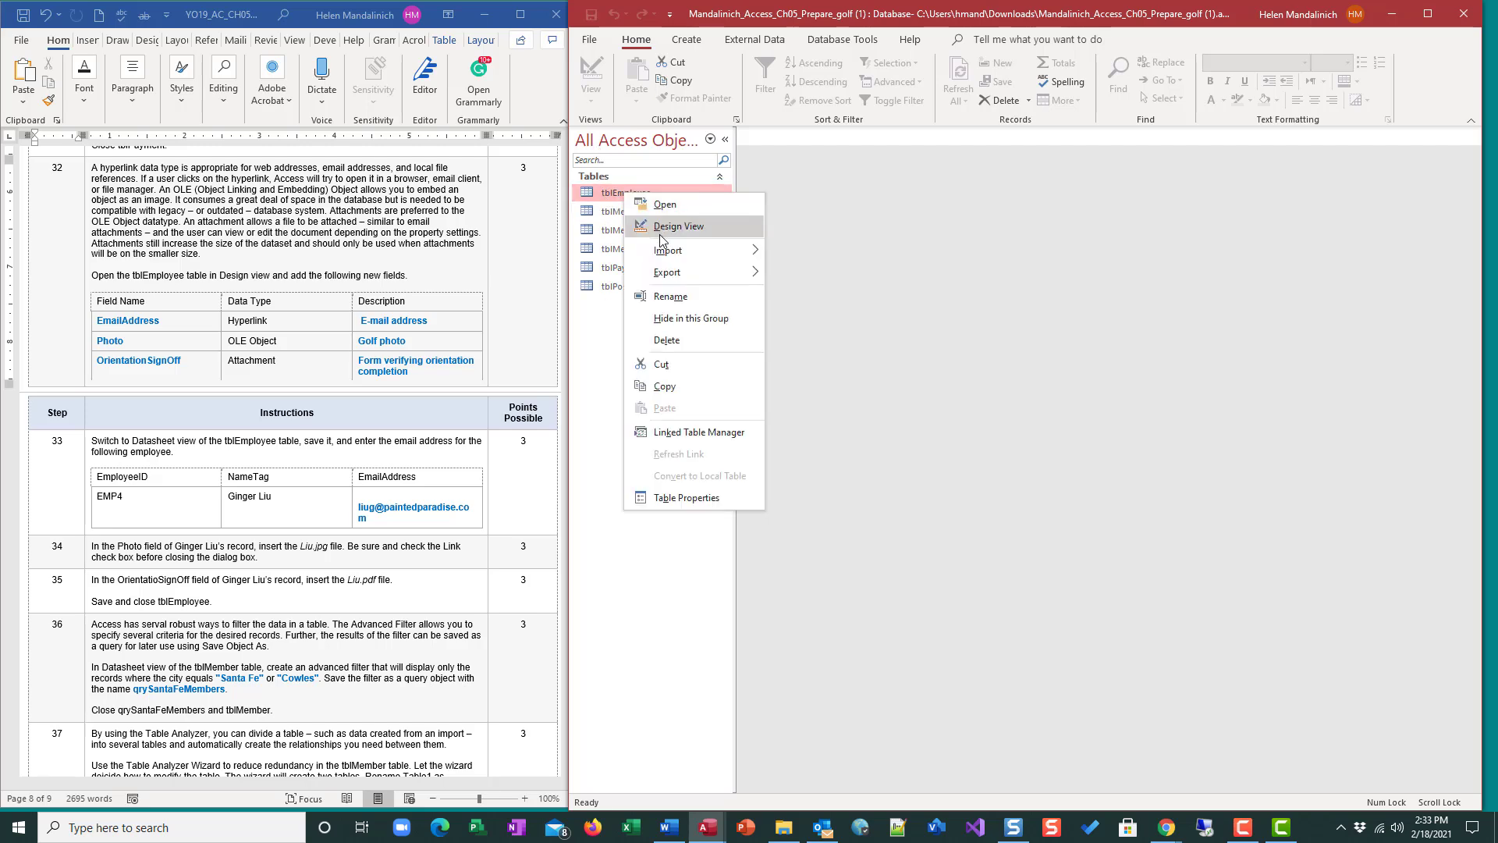
{"action": "left_click", "coordinate": [667, 227]}
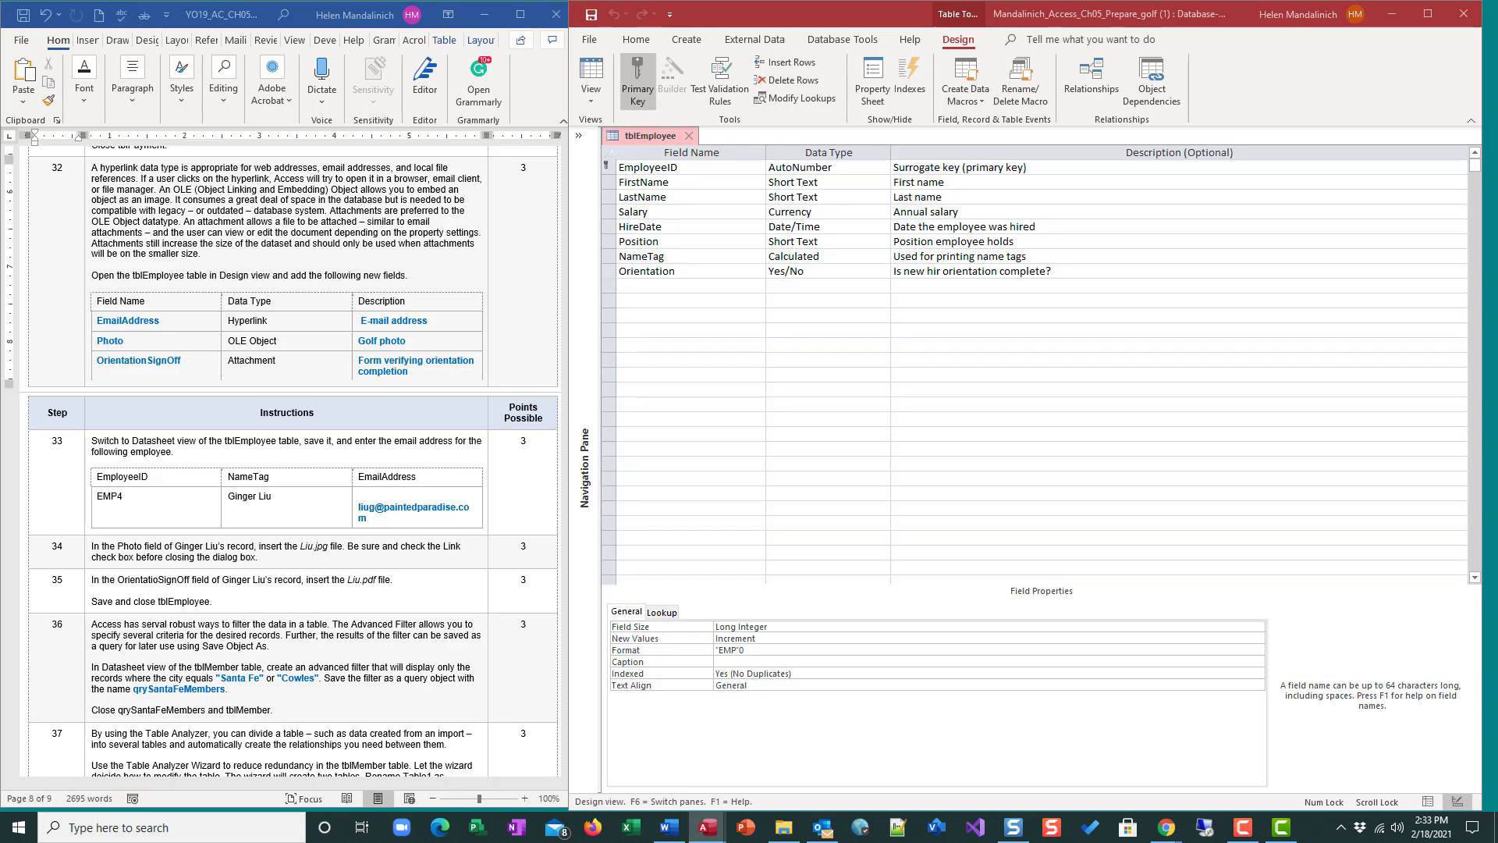
Add an EmailAddress field with Hyperlink data type and the description E-mail address.
{"action": "left_click", "coordinate": [660, 289]}
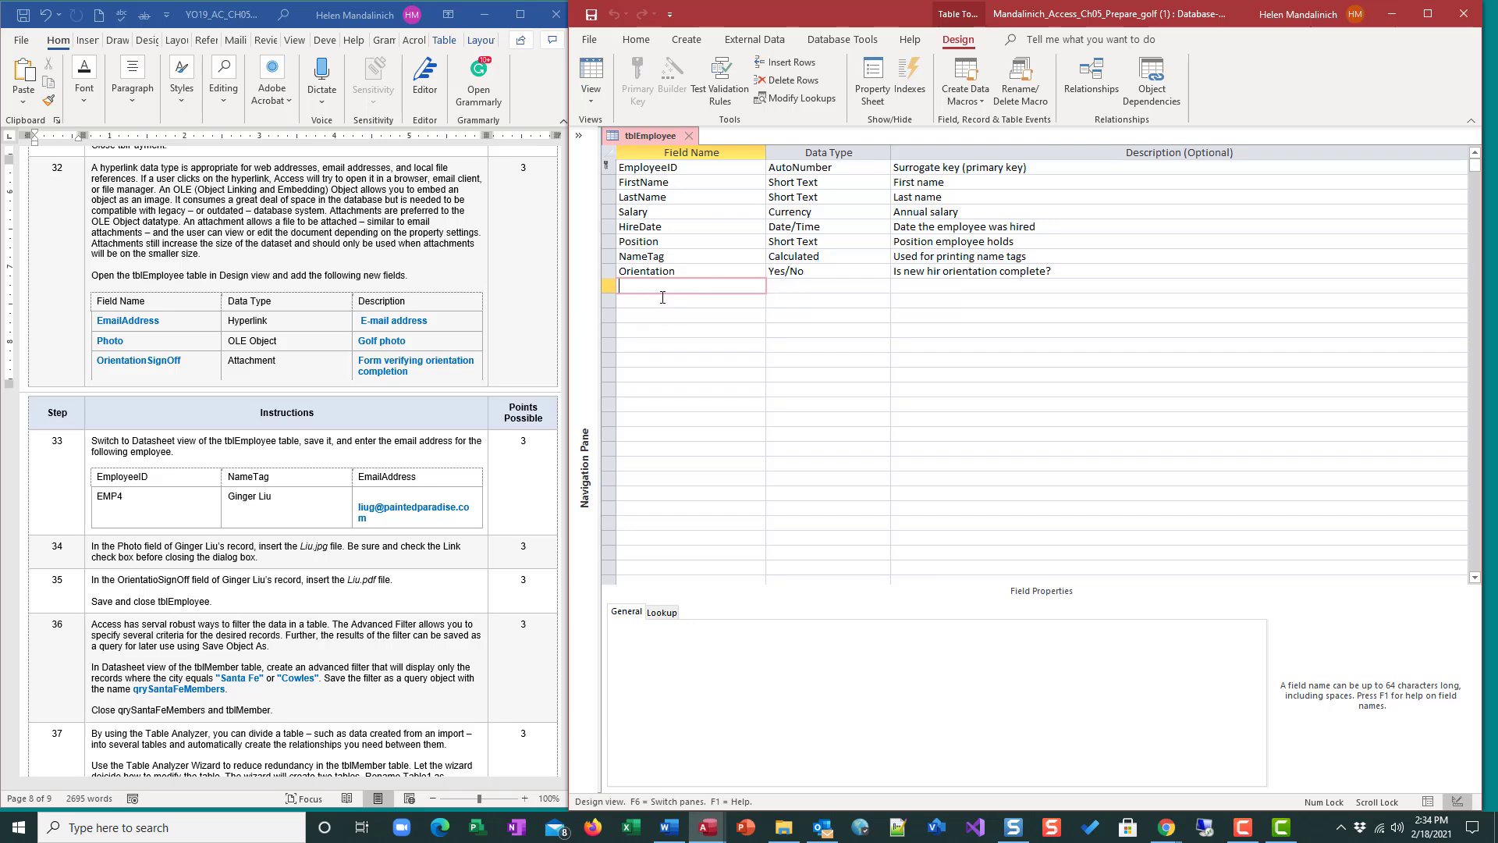
{"action": "type", "text": "EmailAddress"}
{"action": "key", "text": "Tab"}
{"action": "type", "text": "h"}
{"action": "key", "text": "Tab"}
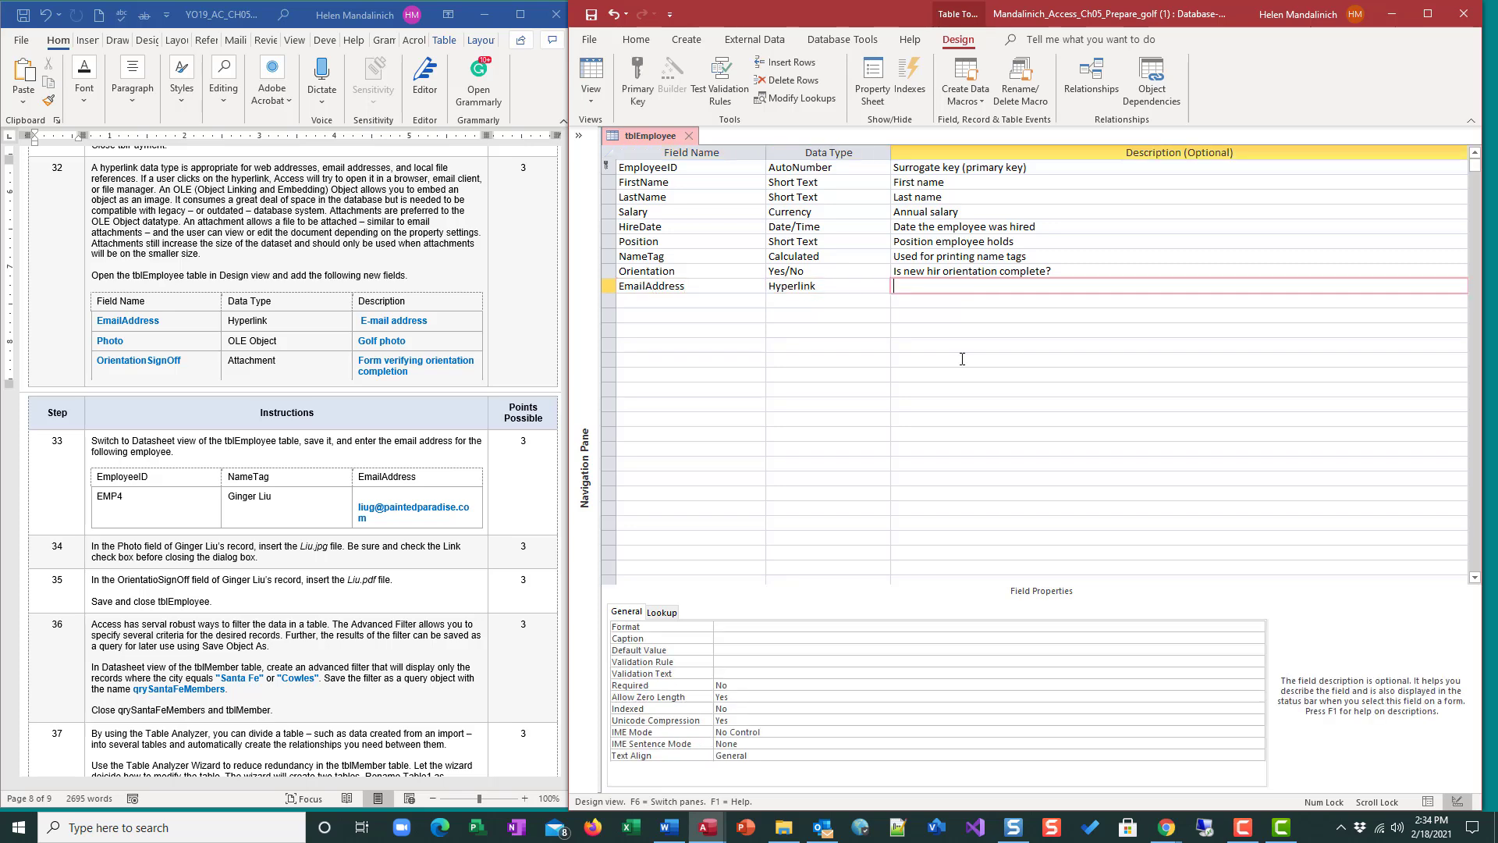
{"action": "type", "text": "E-"}
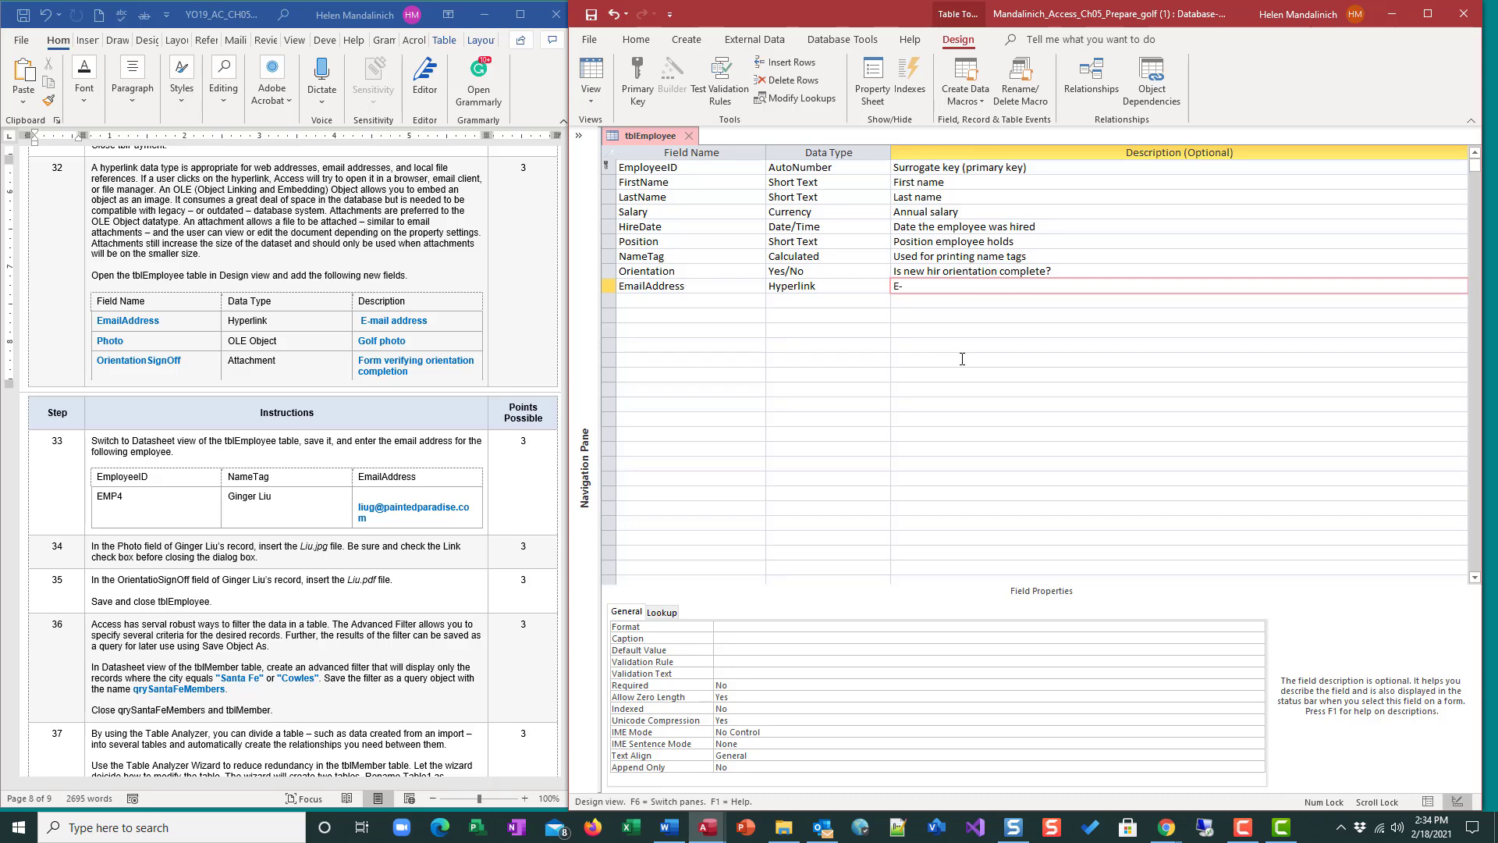
{"action": "type", "text": "mail address"}
{"action": "key", "text": "Tab"}
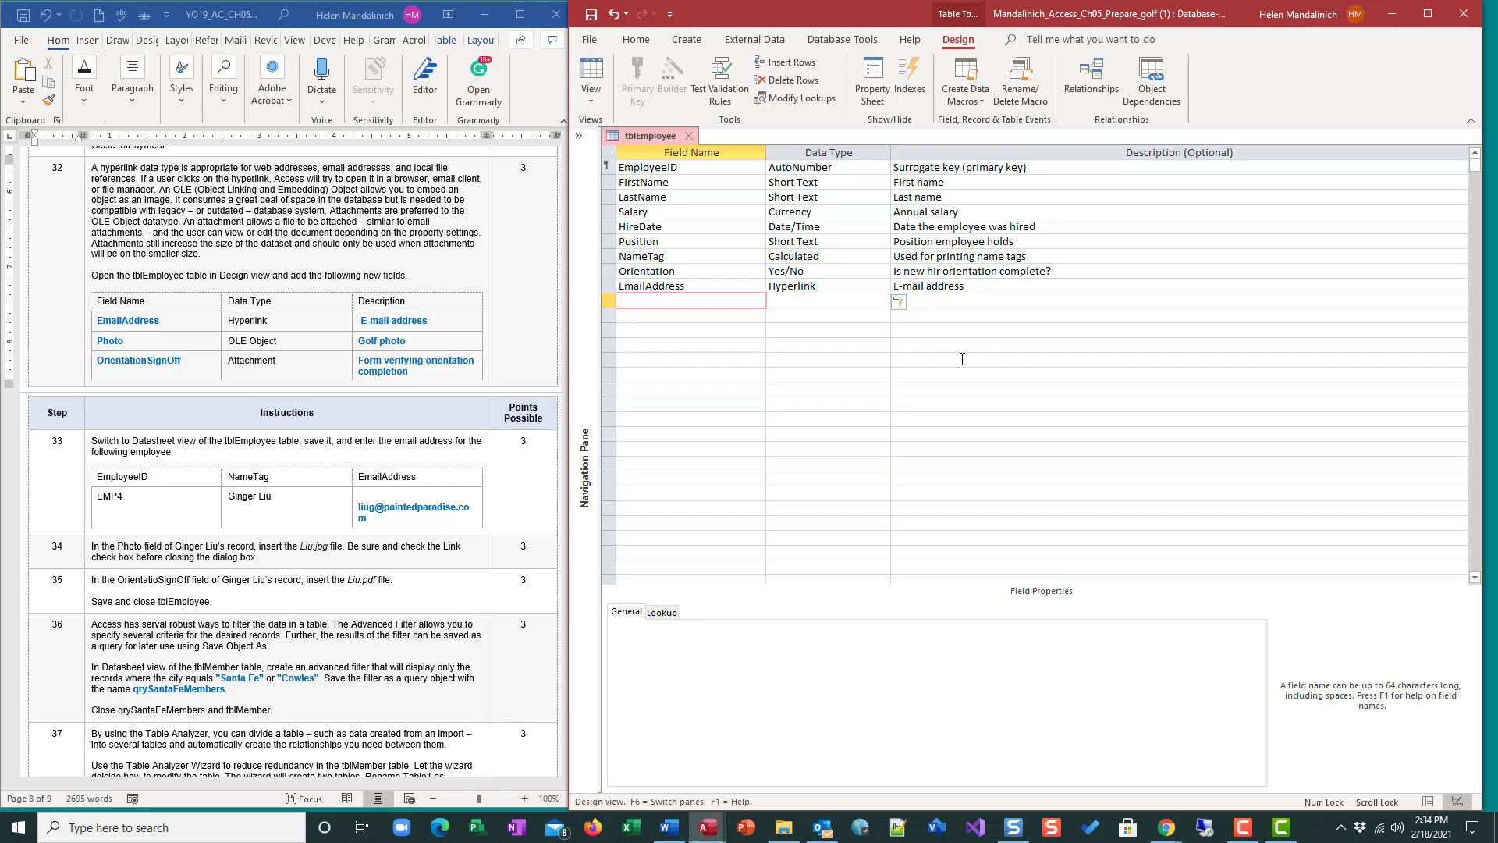
Add a Photo field with OLE Object data type and the description Golf photo.
{"action": "type", "text": "Photo"}
{"action": "key", "text": "Tab"}
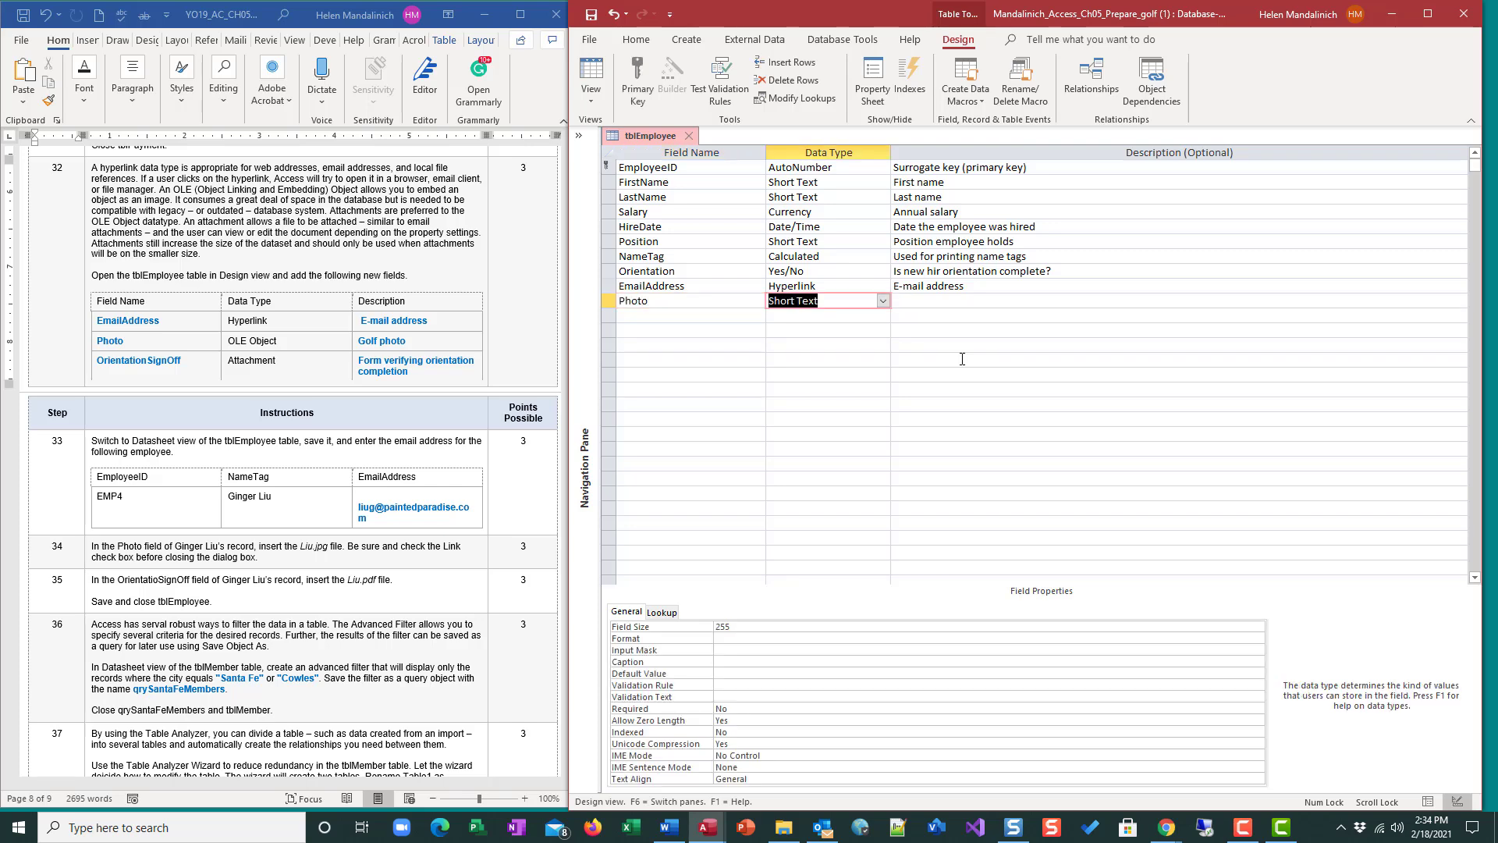
{"action": "type", "text": "o"}
{"action": "key", "text": "Tab"}
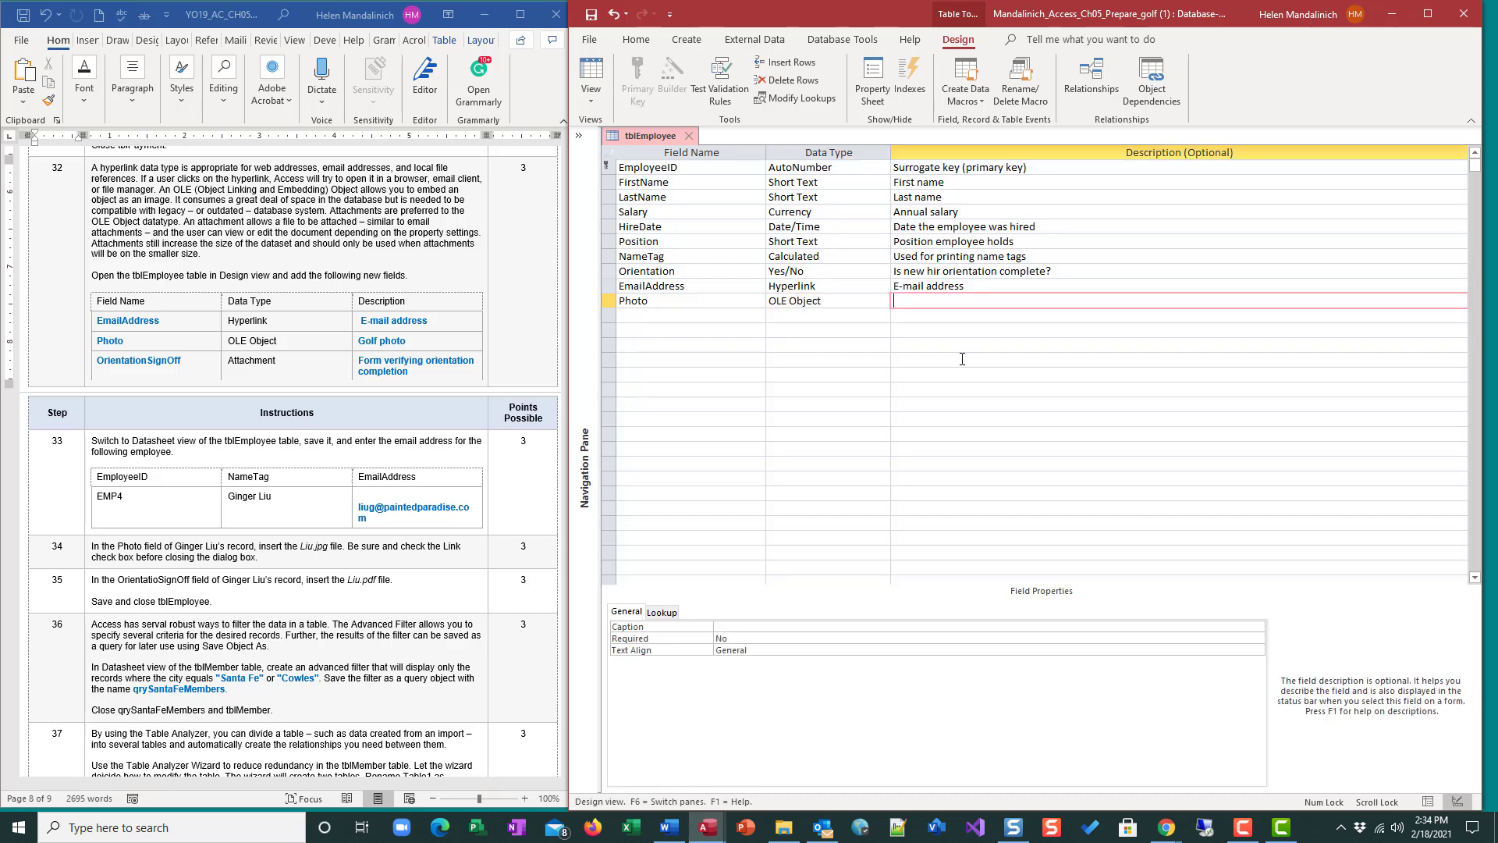
{"action": "type", "text": "Golf photo"}
{"action": "key", "text": "Return"}
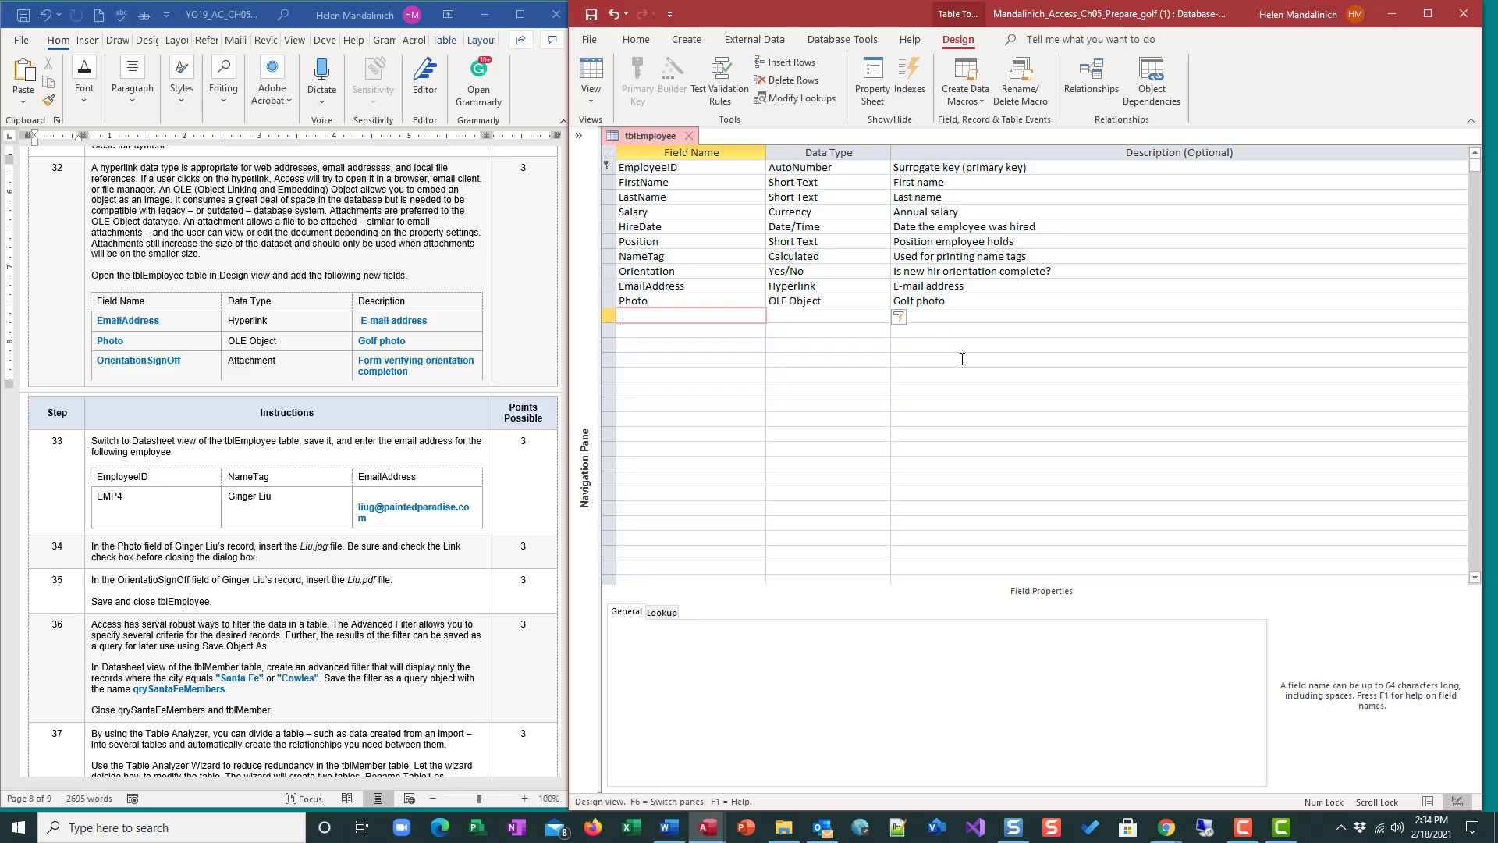
Add an OrientationSignOff field and set its data type to Attachment.
{"action": "type", "text": "OrientationSignOff"}
{"action": "key", "text": "Tab"}
{"action": "type", "text": "a"}
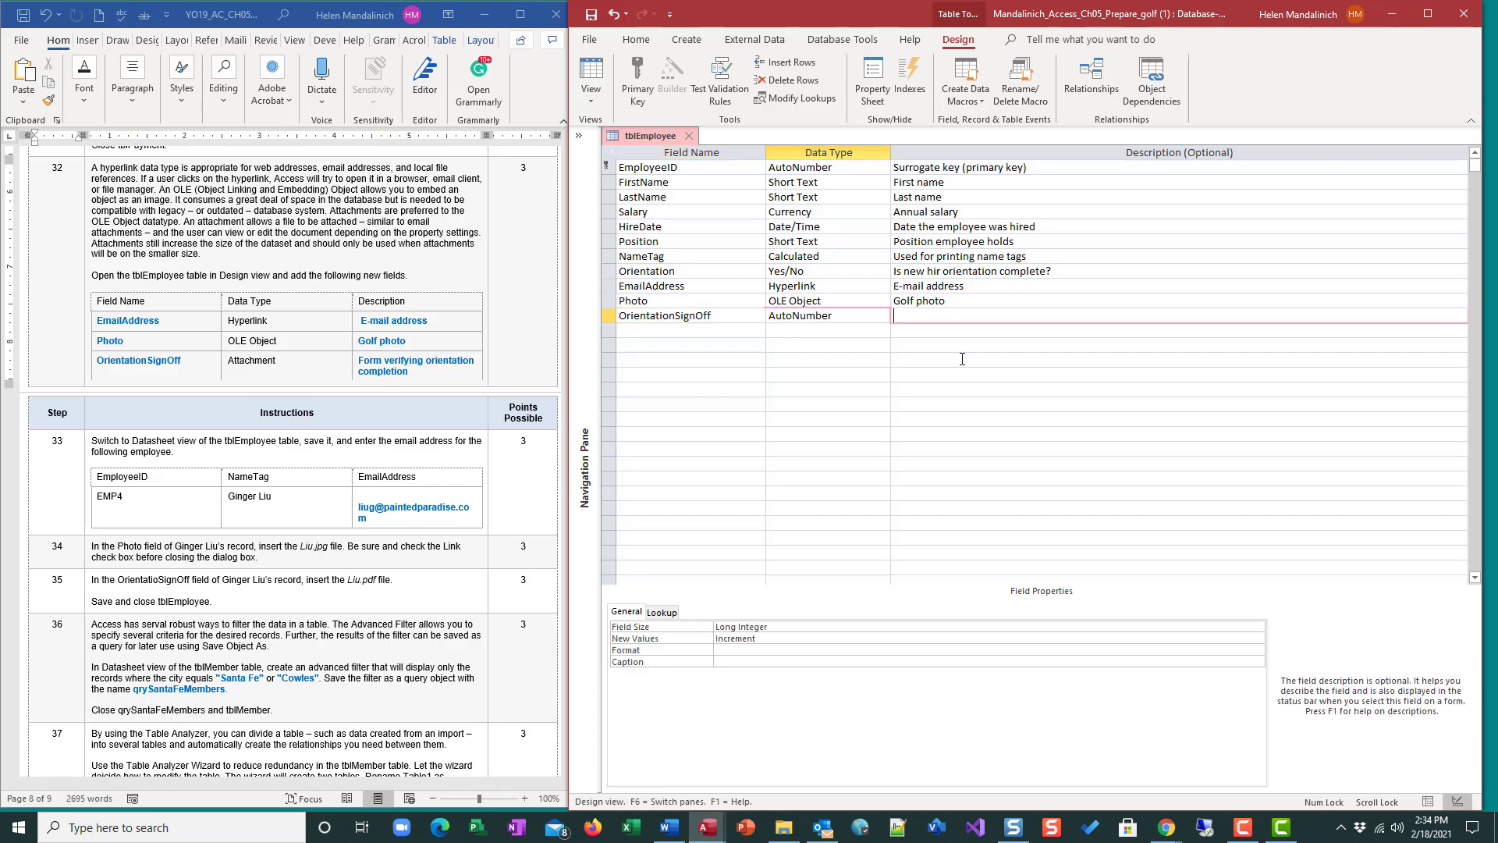
{"action": "key", "text": "Tab"}
{"action": "key", "text": "shift+Tab"}
{"action": "type", "text": "at"}
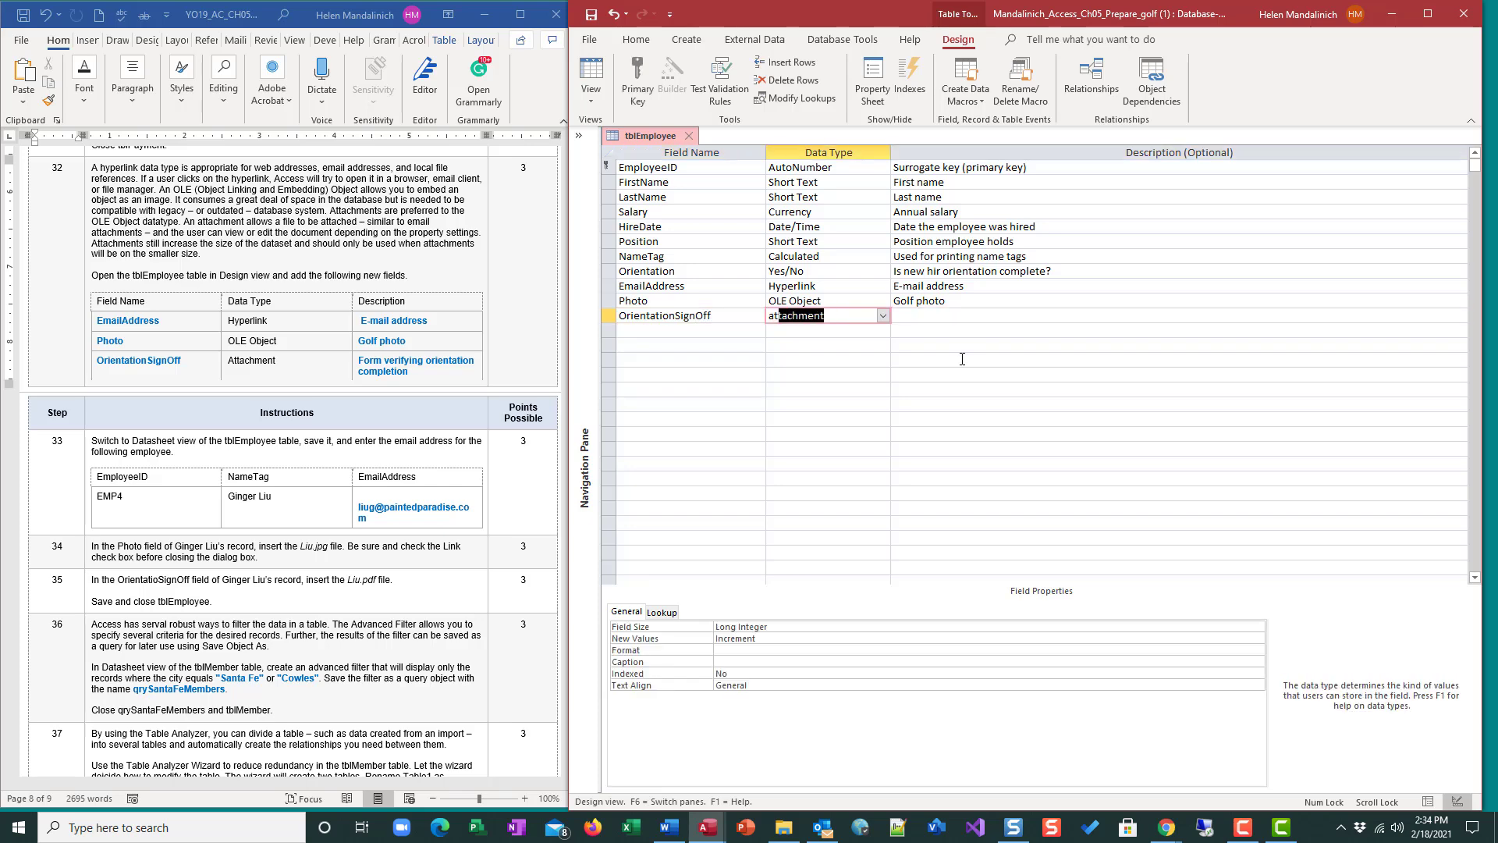
{"action": "key", "text": "Tab"}
Enter the description Form verifying orientation completion for the OrientationSignOff field.
{"action": "type", "text": "Form"}
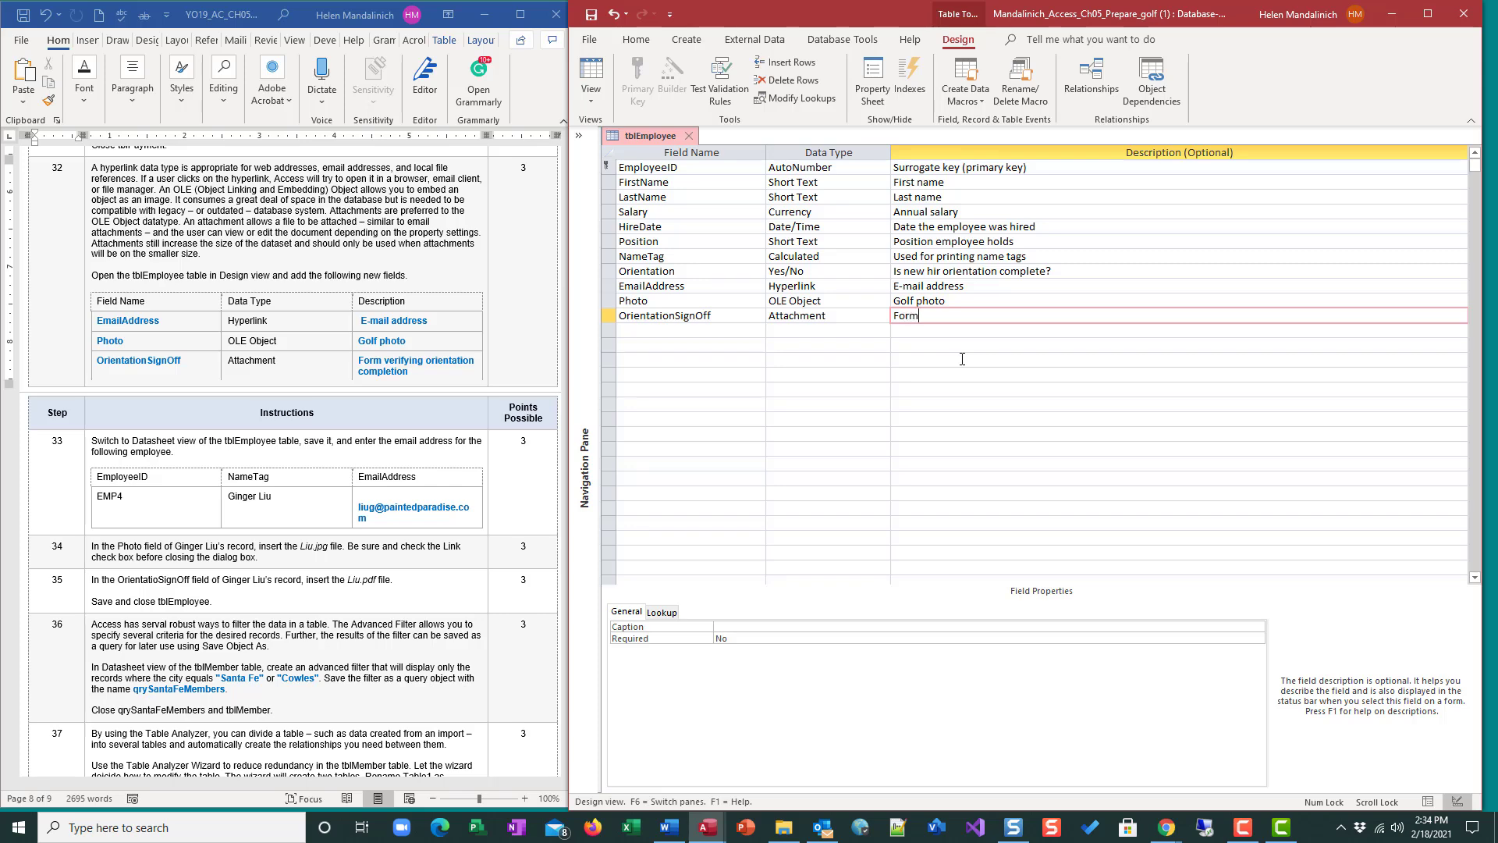
{"action": "type", "text": " verifying orientatoin comp"}
{"action": "key", "text": "BackSpace"}
{"action": "key", "text": "BackSpace"}
{"action": "key", "text": "BackSpace"}
{"action": "key", "text": "BackSpace"}
{"action": "key", "text": "BackSpace"}
{"action": "key", "text": "BackSpace"}
{"action": "type", "text": "ion complet"}
{"action": "key", "text": "BackSpace"}
{"action": "type", "text": "etion"}
{"action": "key", "text": "Return"}
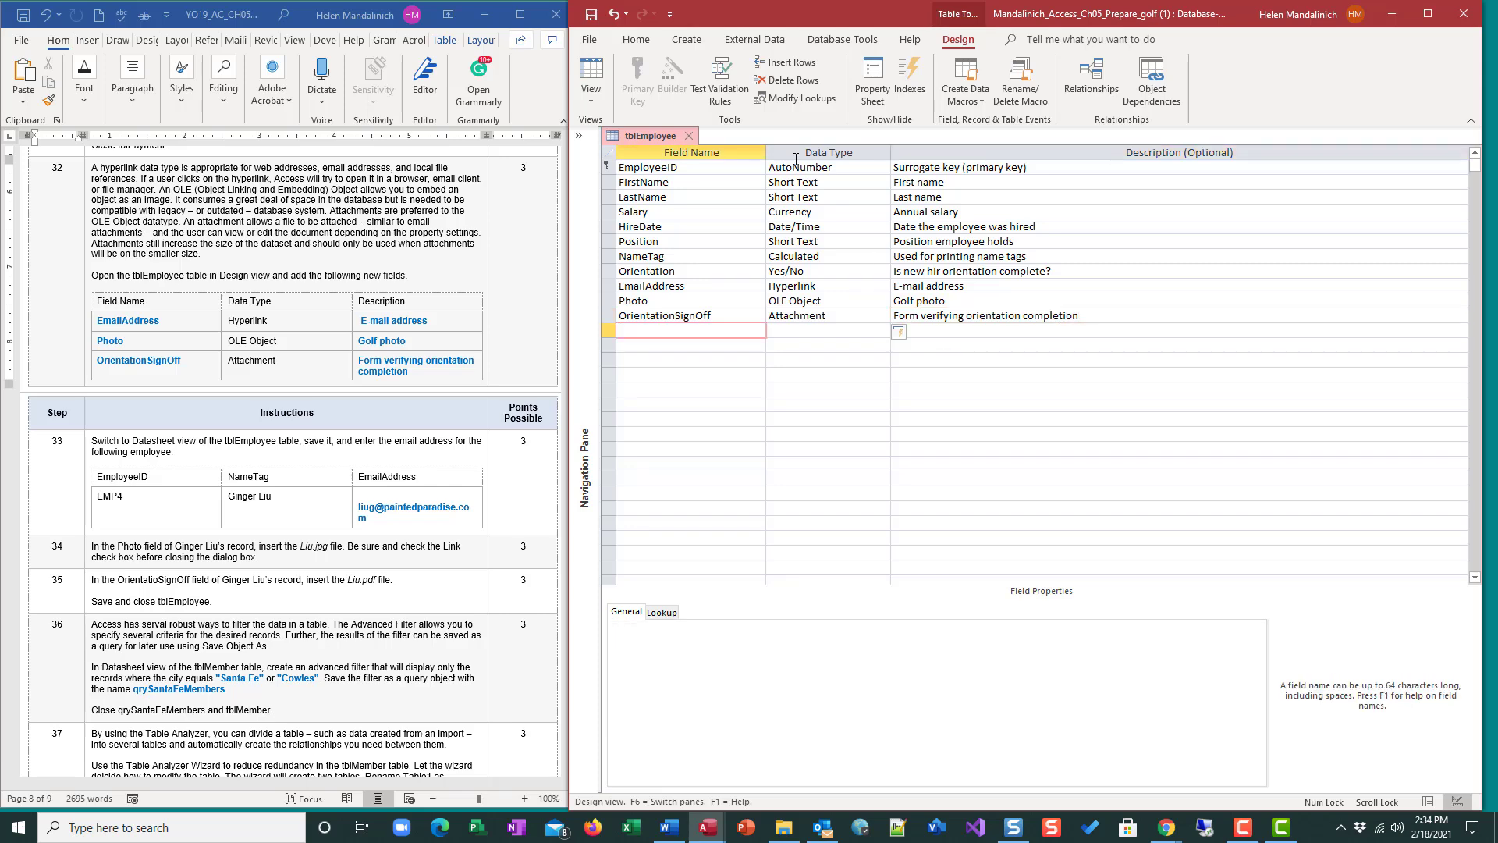
Save the table design and switch to Datasheet view.
{"action": "left_click", "coordinate": [591, 14]}
{"action": "left_click", "coordinate": [590, 74]}
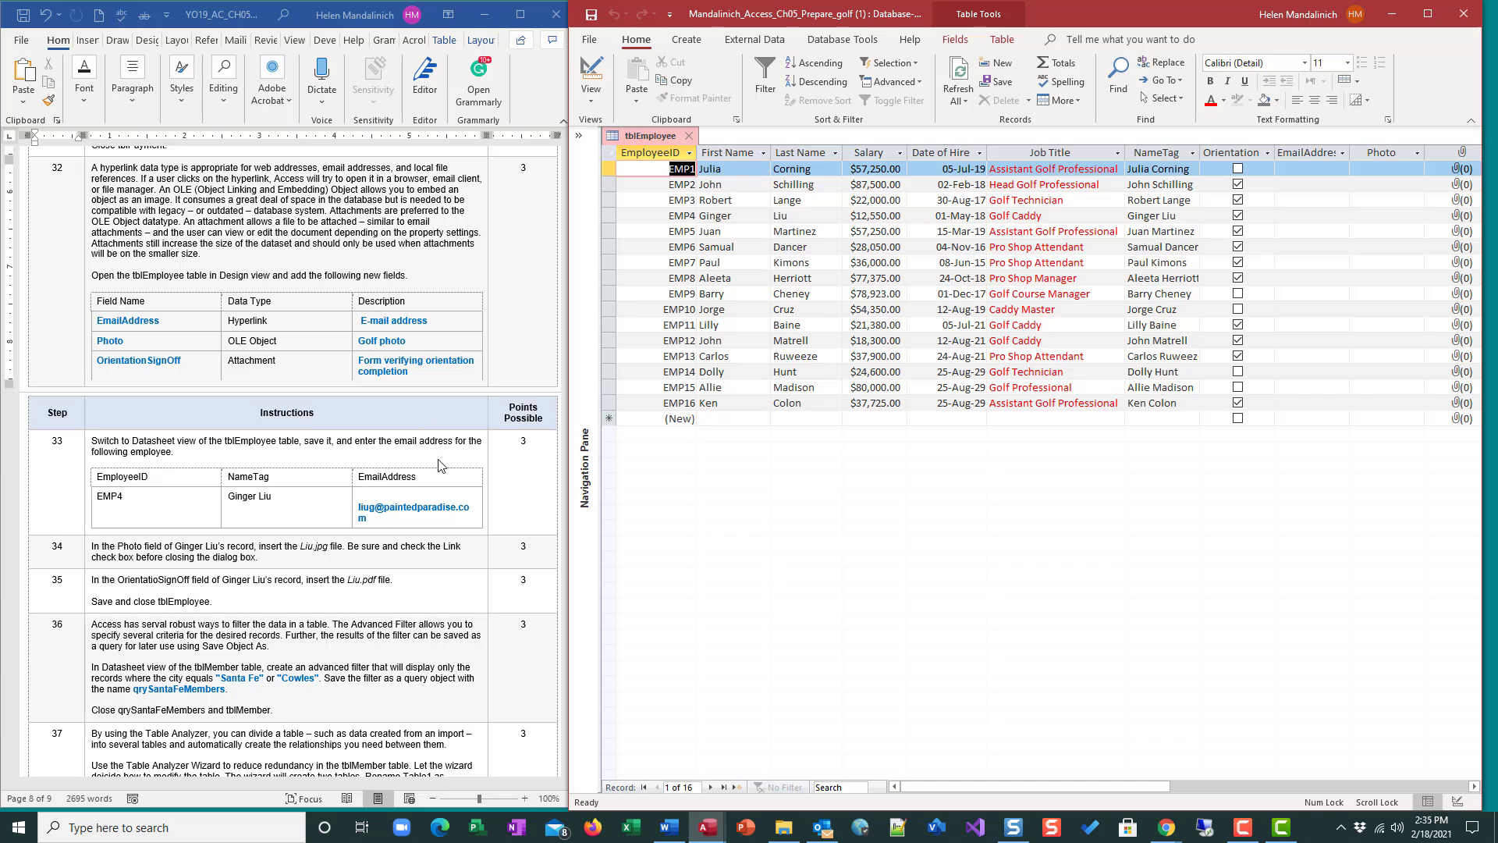
Enter the fourth employee's email address in the EmailAddress field of their record.
{"action": "left_click", "coordinate": [1295, 216]}
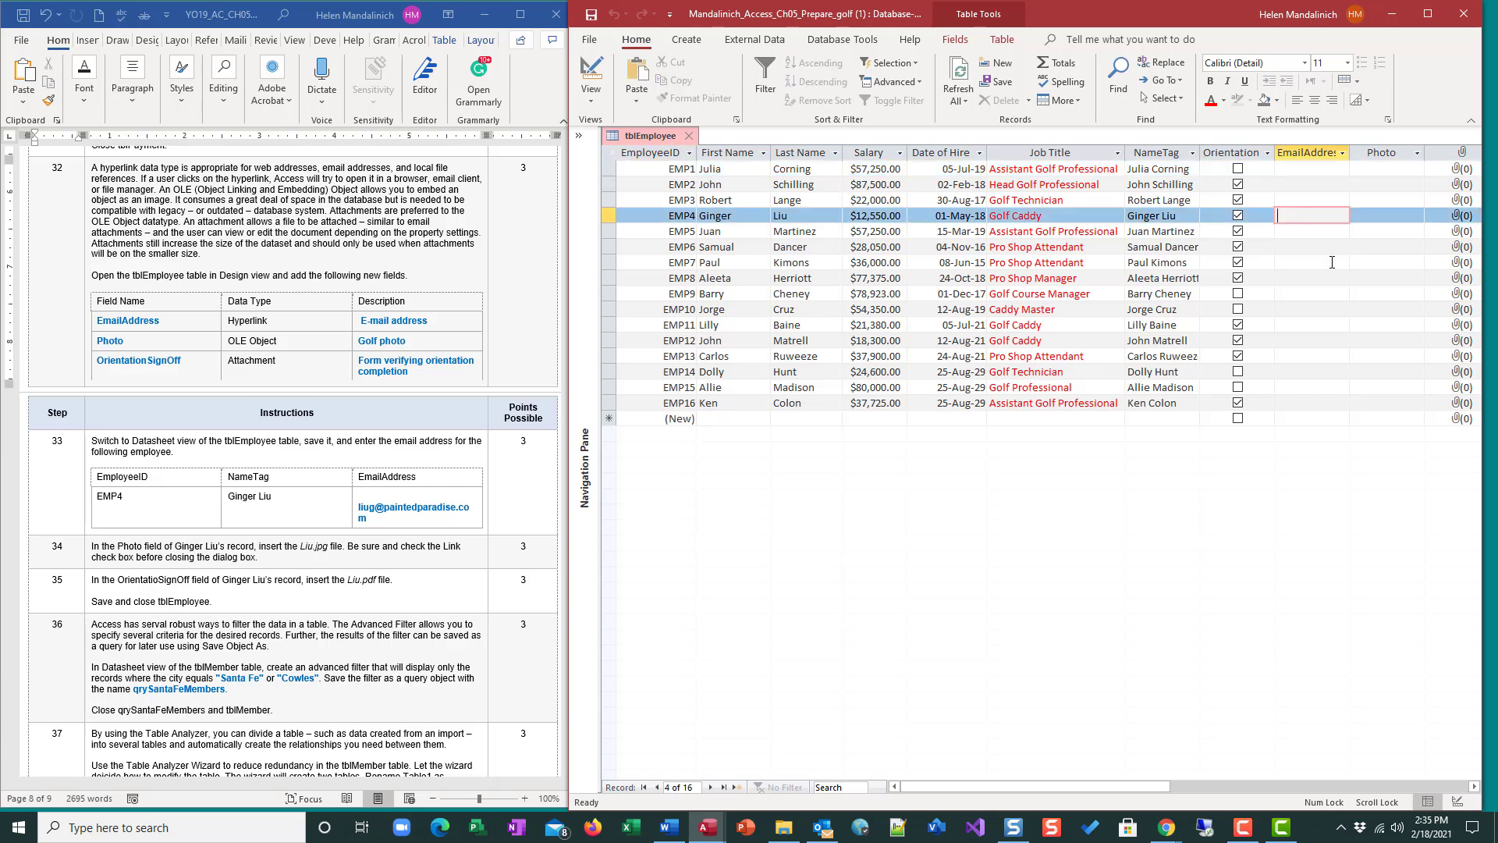
{"action": "key", "text": "Tab"}
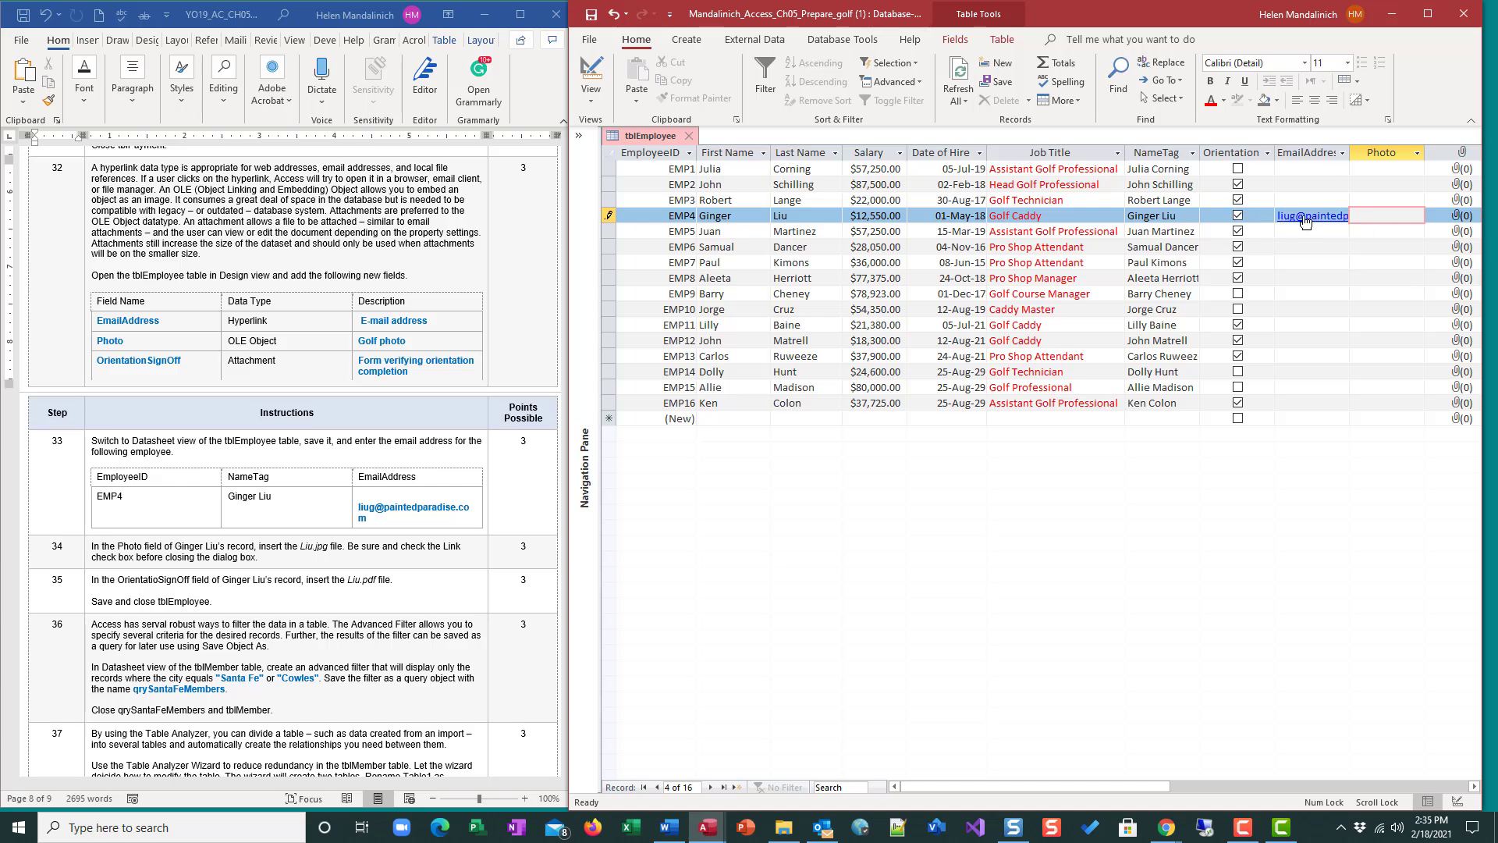
{"action": "double_click", "coordinate": [1388, 221]}
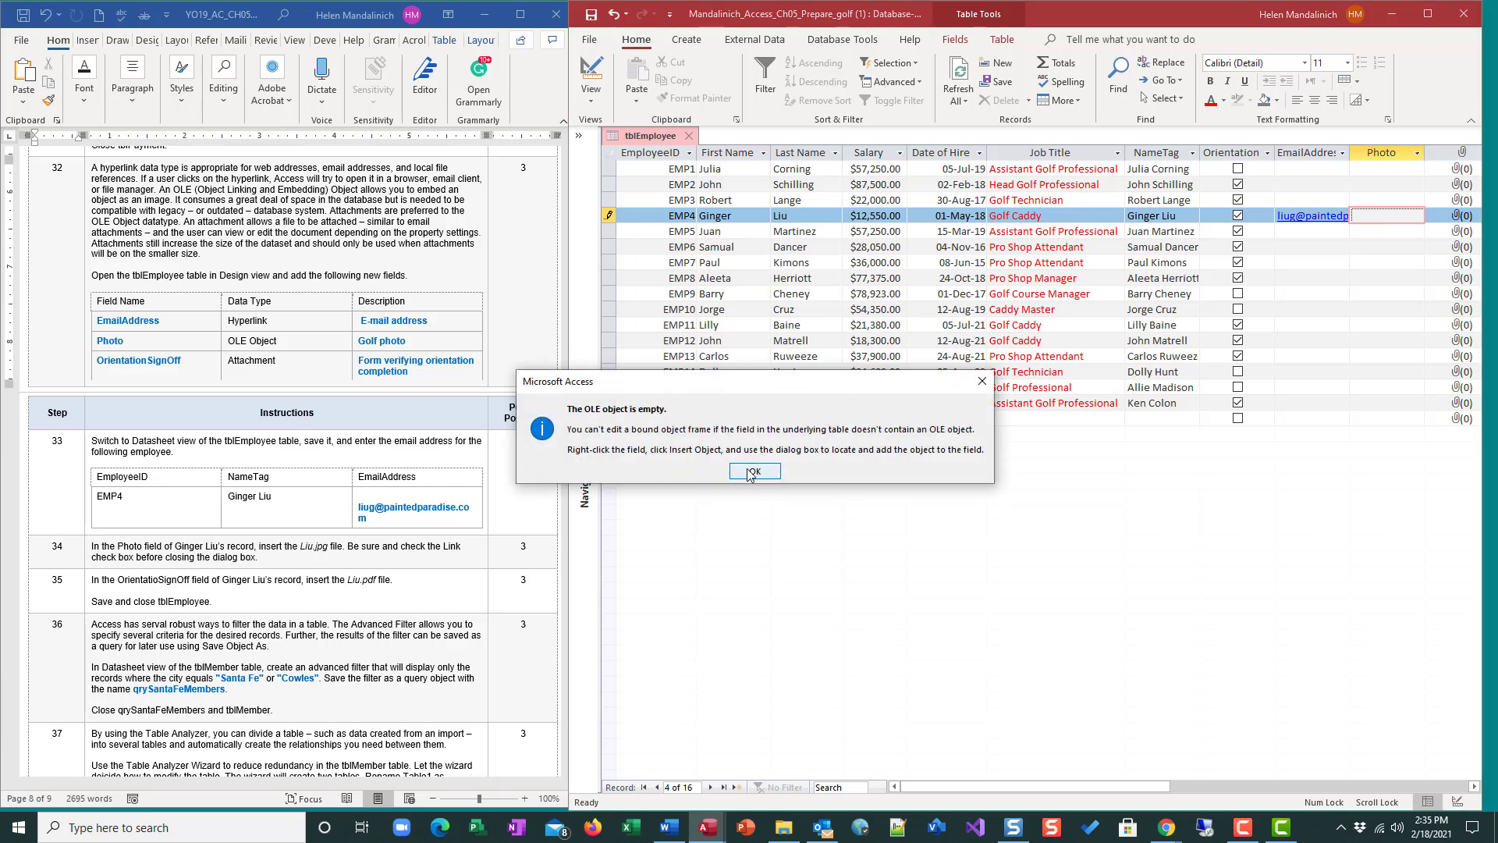
{"action": "left_click", "coordinate": [753, 472]}
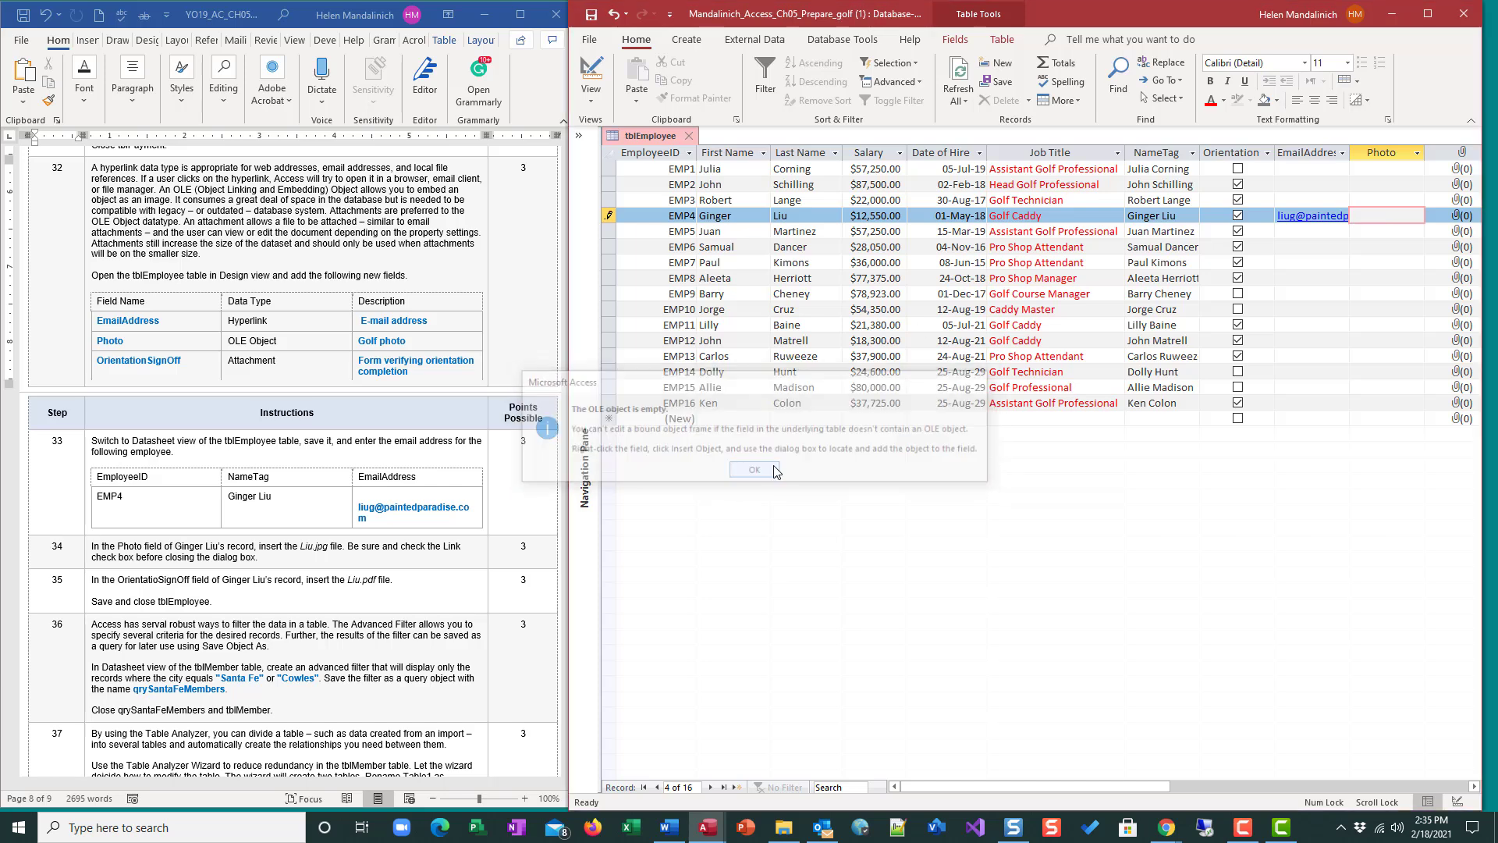
{"action": "right_click", "coordinate": [1373, 222]}
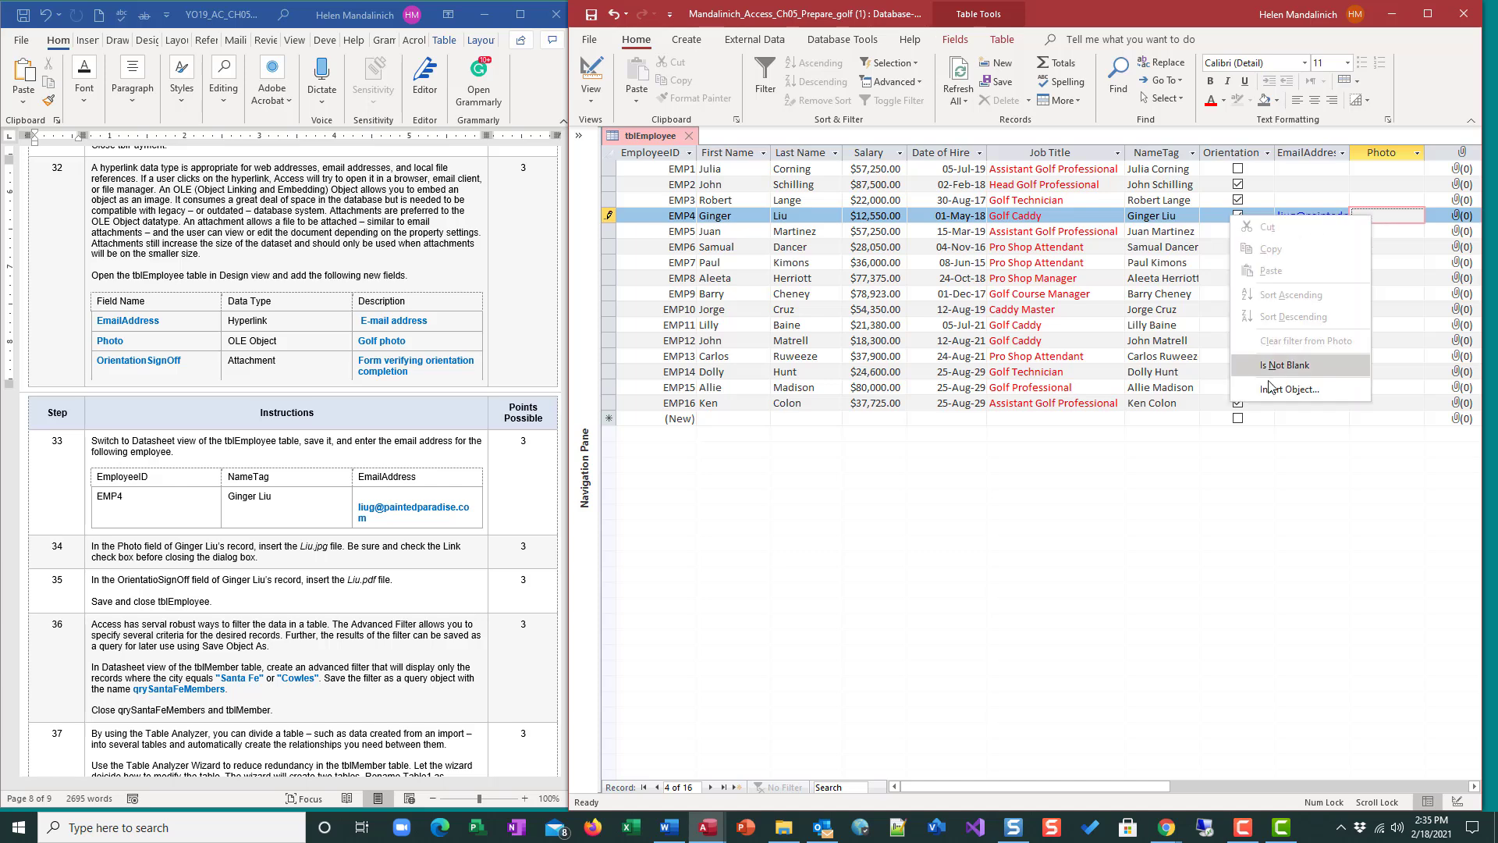
{"action": "left_click", "coordinate": [1108, 551]}
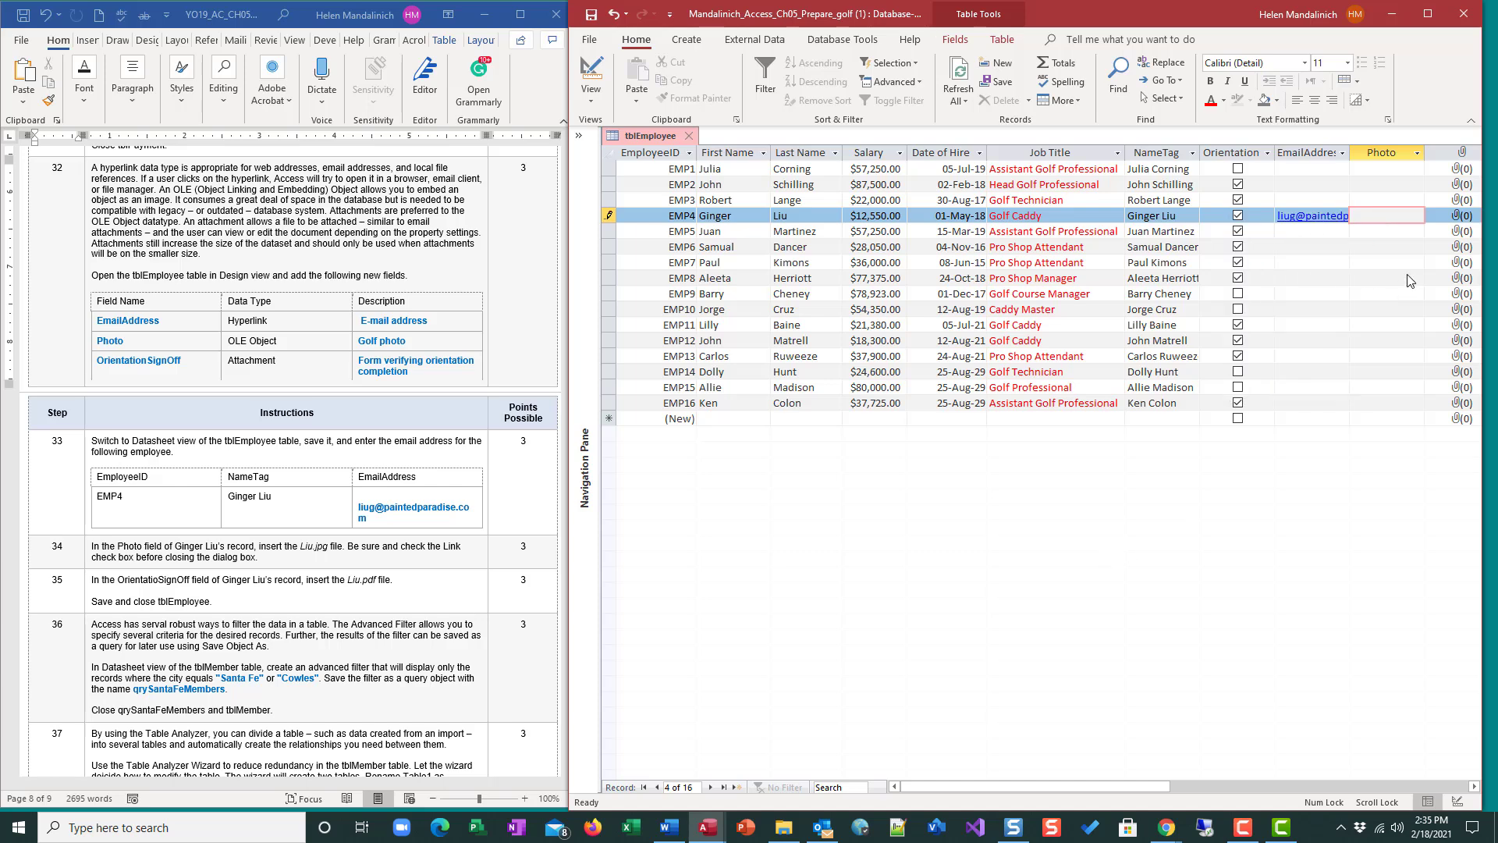
Insert the file Liu (1).jpg from Downloads as an object into the fourth employee's Photo field.
{"action": "right_click", "coordinate": [1379, 223]}
{"action": "left_click", "coordinate": [1286, 393]}
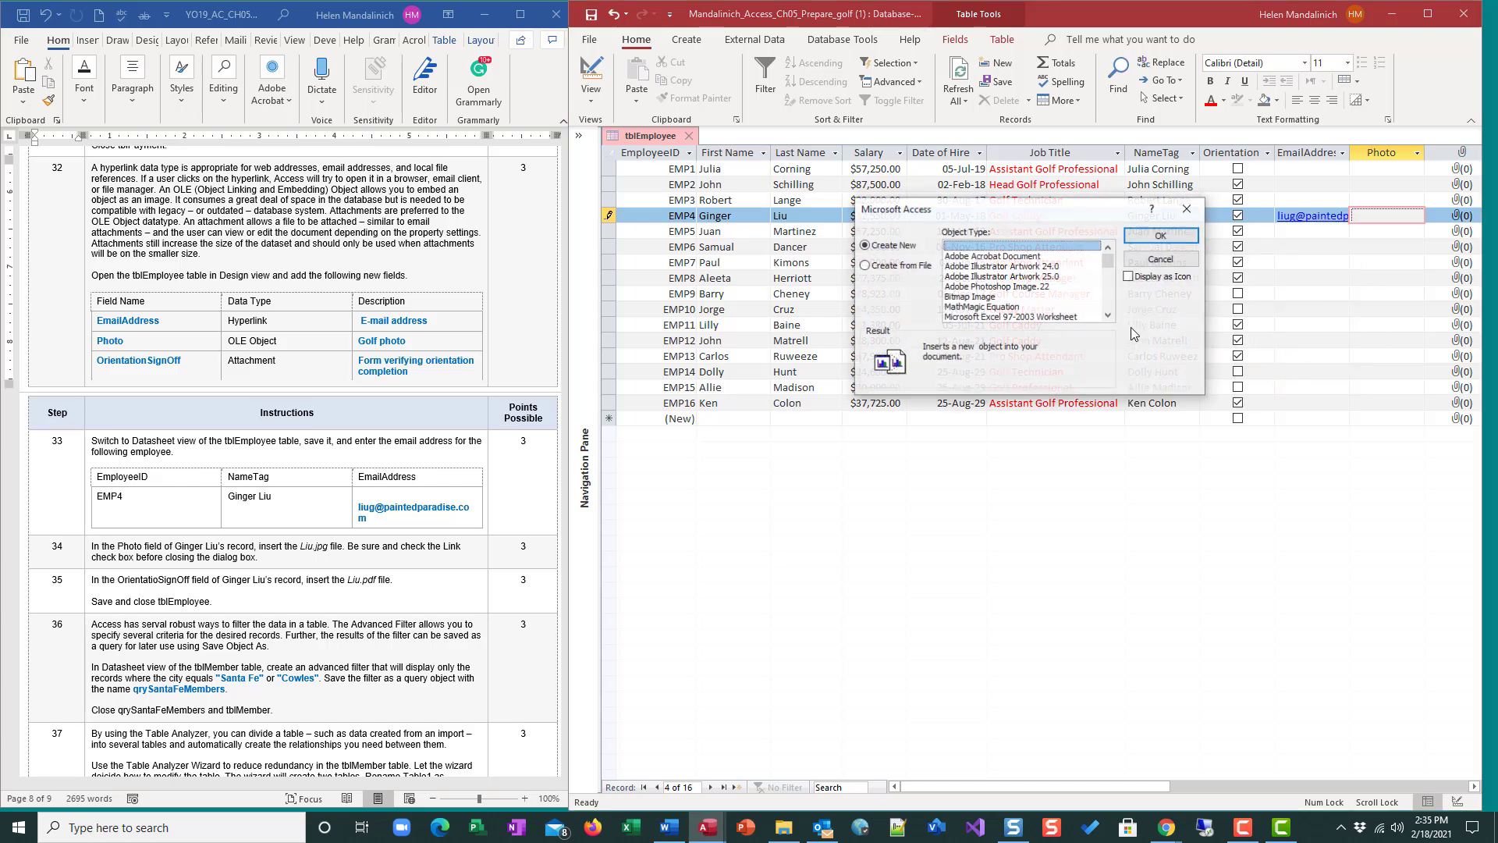
{"action": "left_click", "coordinate": [864, 266]}
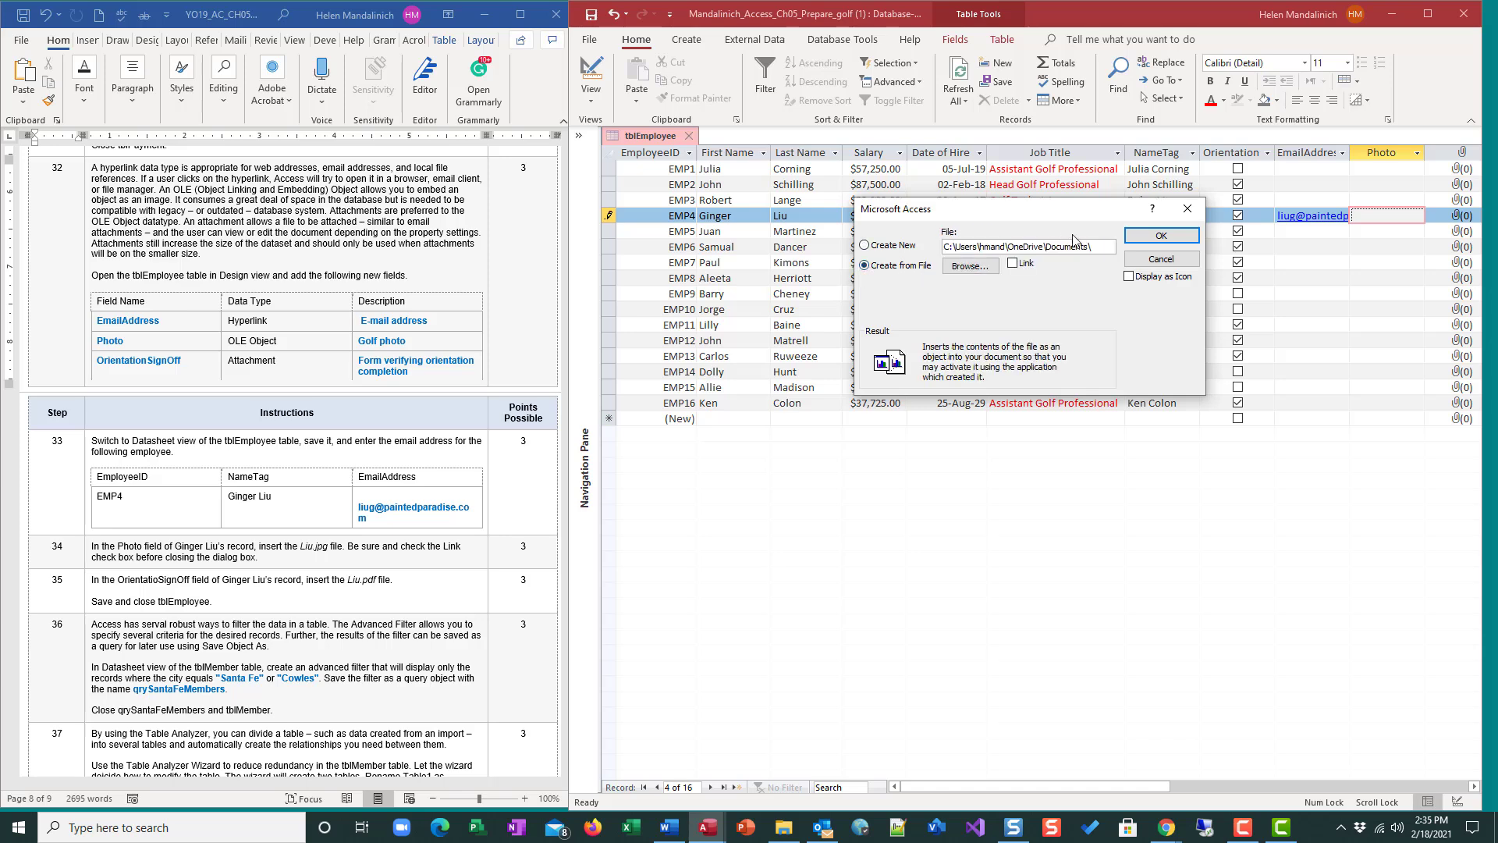
{"action": "left_click", "coordinate": [970, 266]}
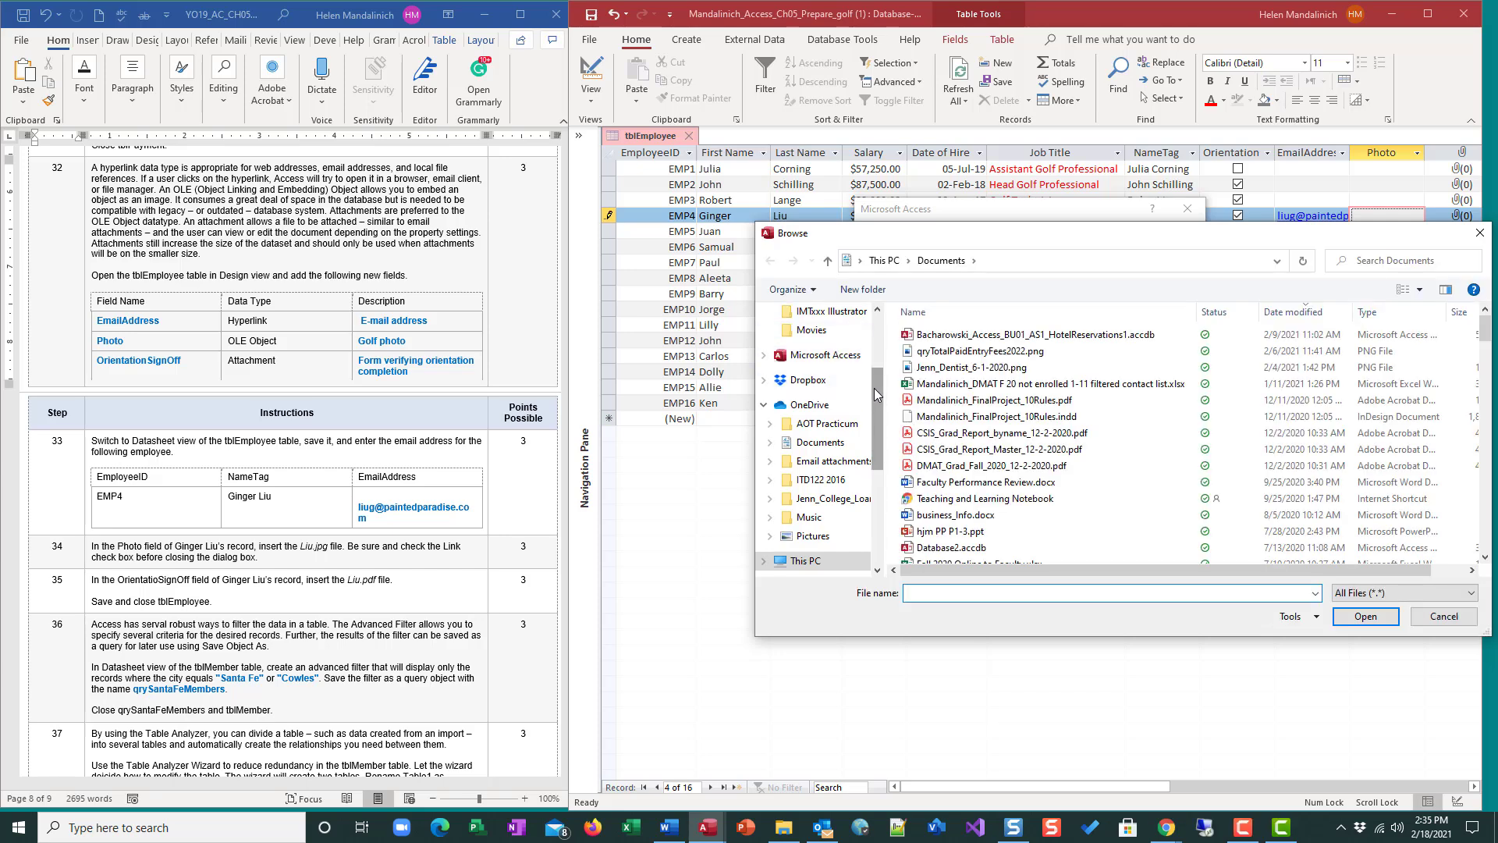
{"action": "scroll", "coordinate": [874, 387], "scroll_direction": "up", "scroll_amount": 3}
{"action": "left_click", "coordinate": [818, 362]}
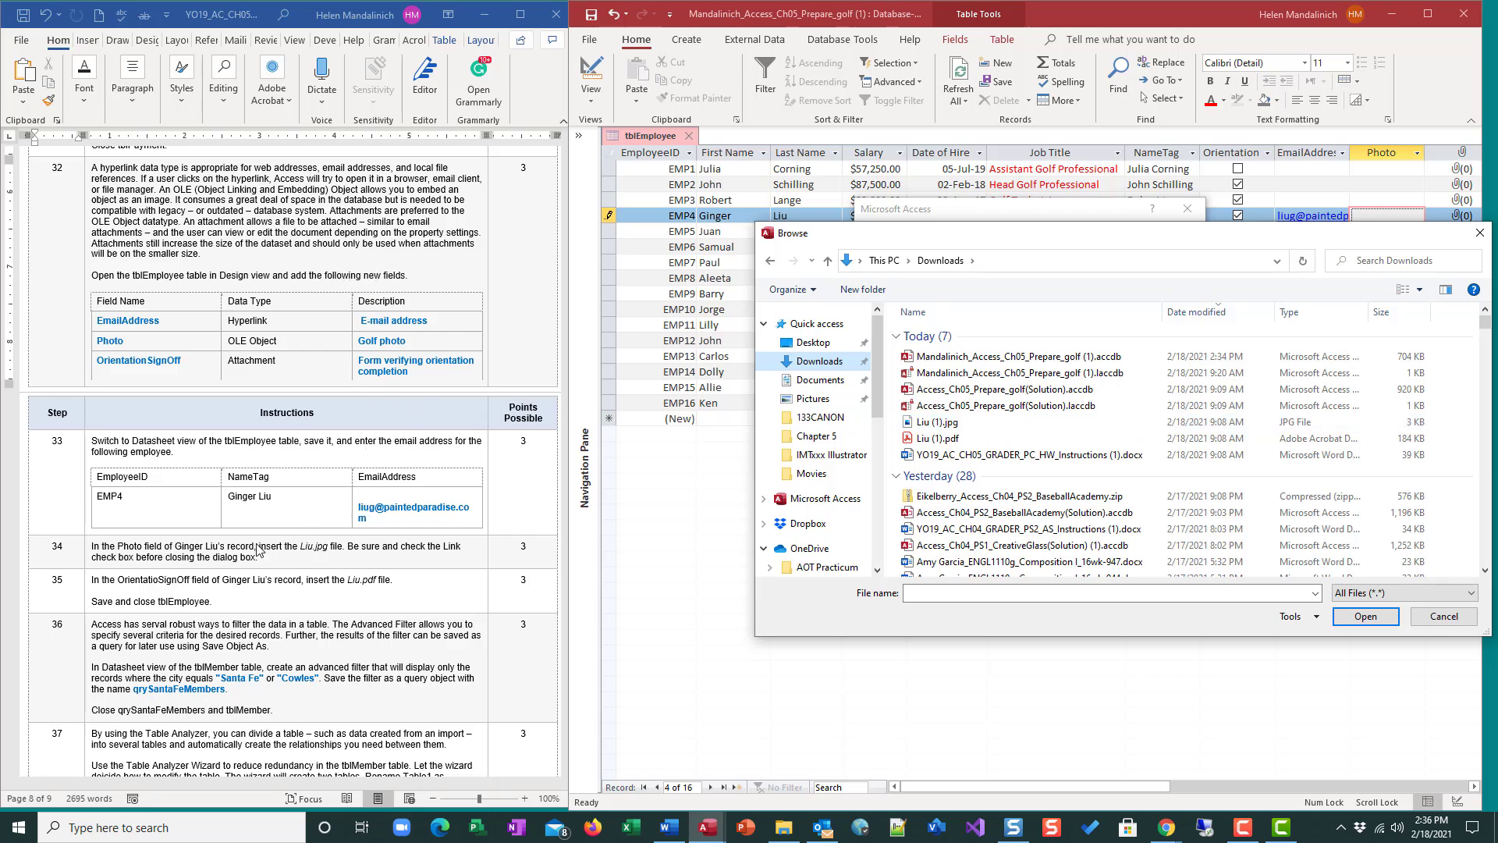
{"action": "left_click", "coordinate": [972, 442]}
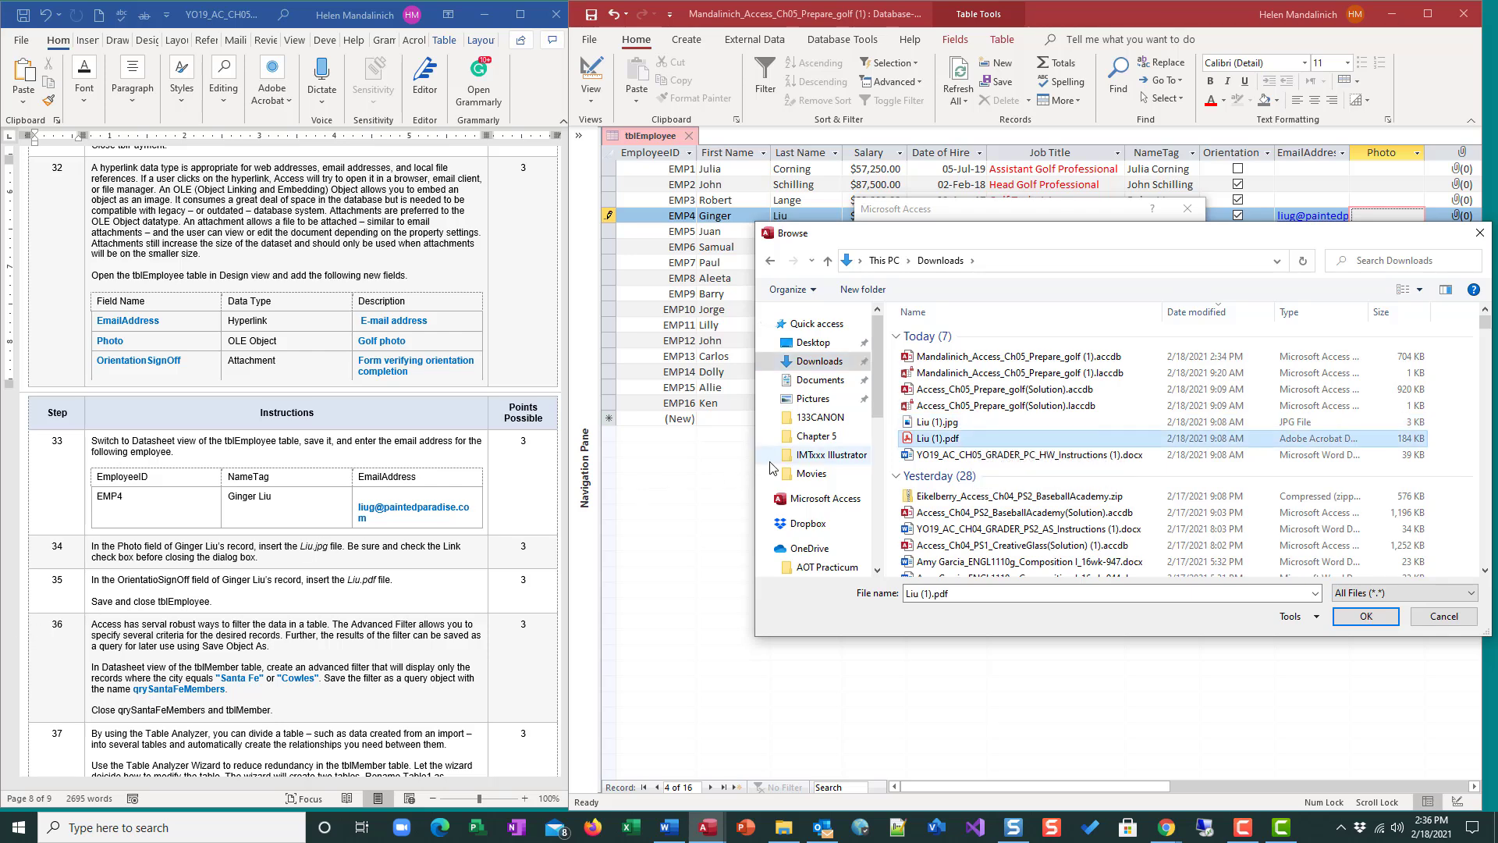
{"action": "left_click", "coordinate": [936, 422]}
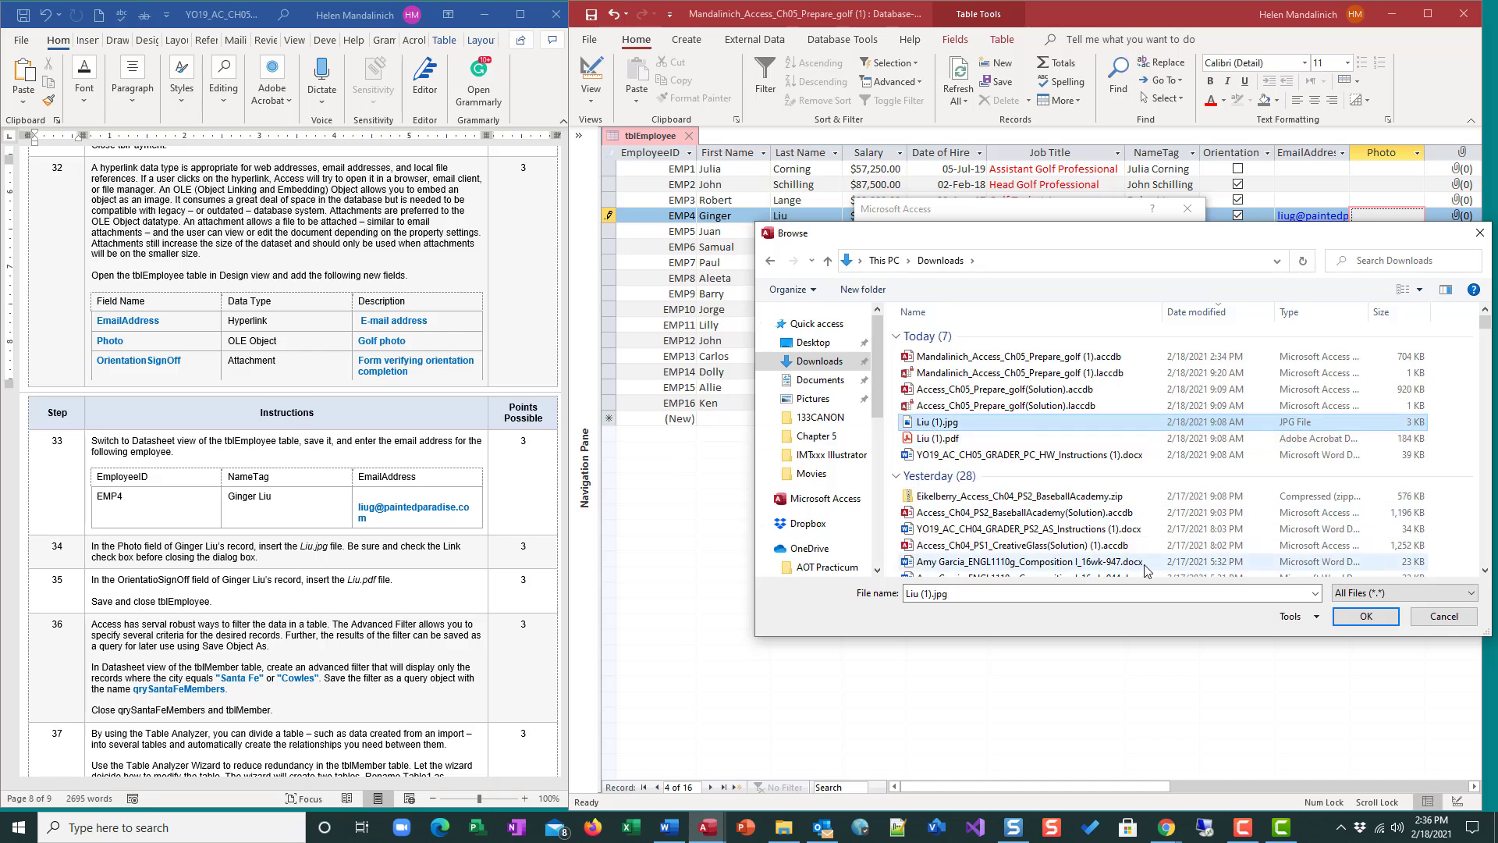
{"action": "left_click", "coordinate": [1366, 616]}
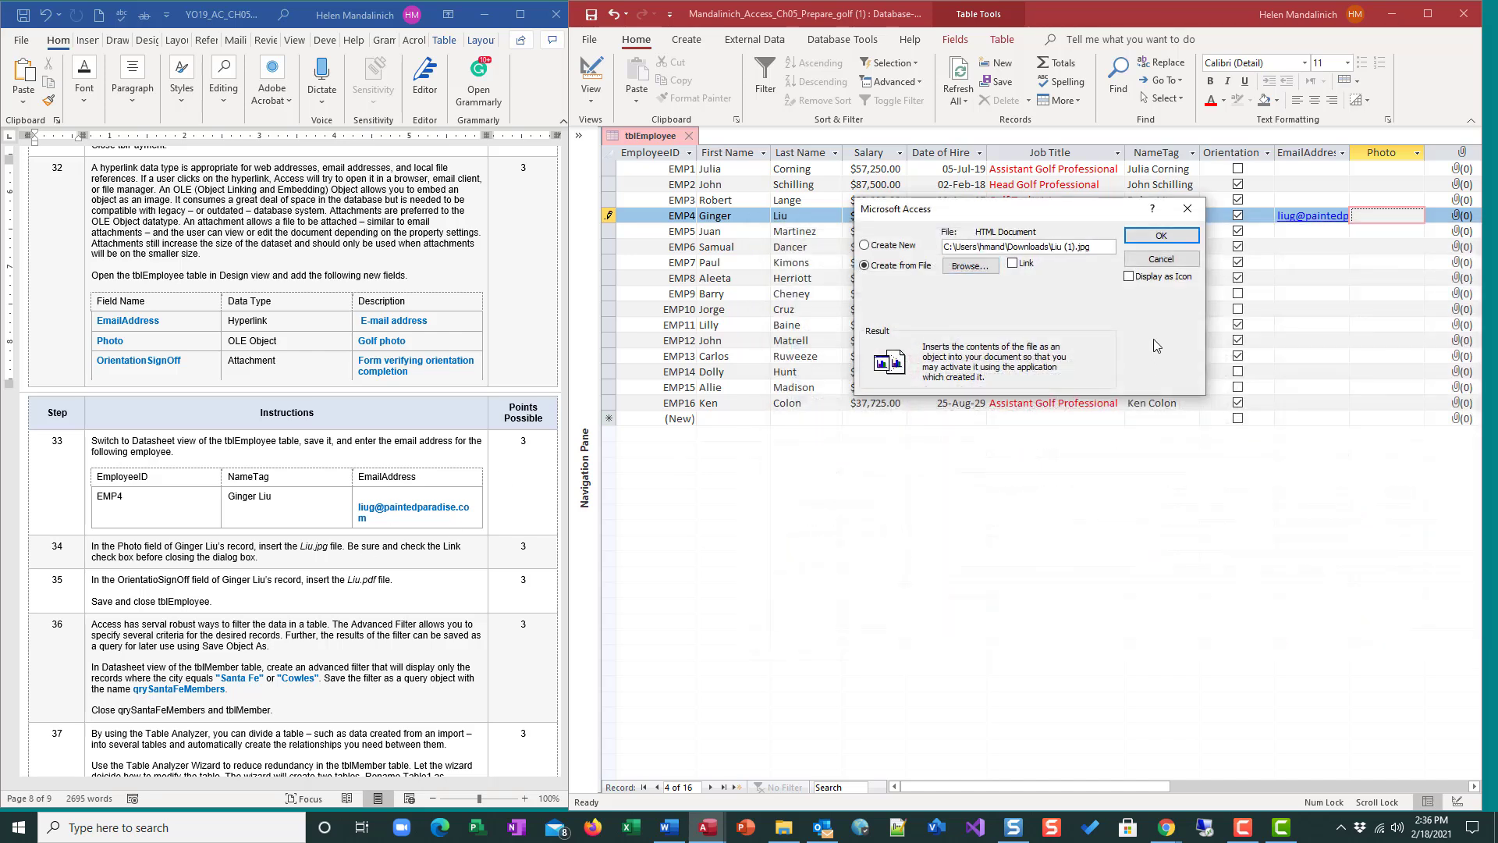
{"action": "left_click", "coordinate": [1179, 236]}
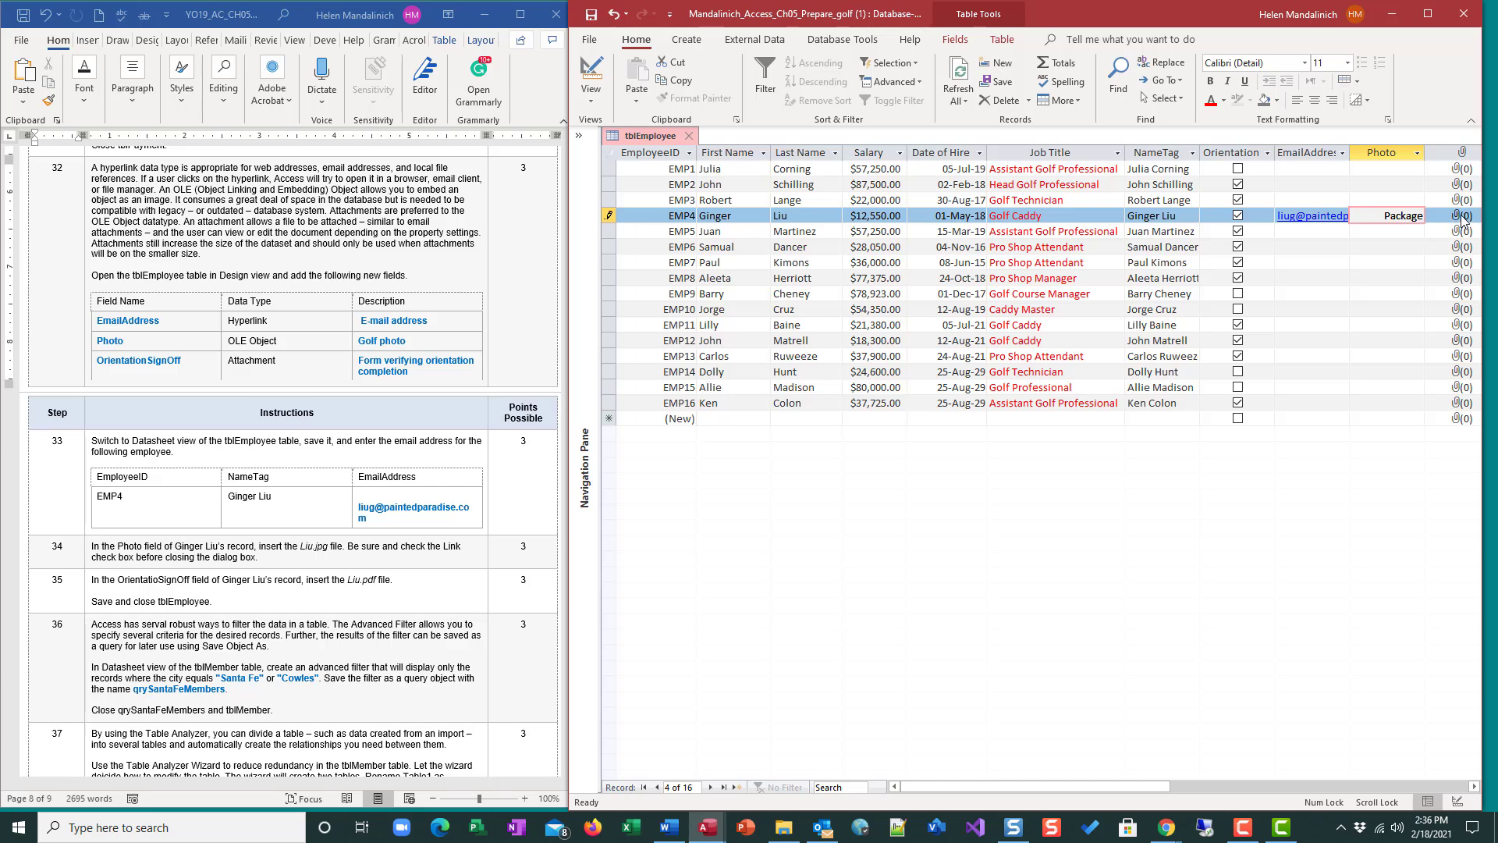
Attach the file Liu (1).pdf from Downloads to the fourth employee's OrientationSignOff field and commit the record.
{"action": "left_click_drag", "start_coordinate": [1150, 786], "coordinate": [1237, 785]}
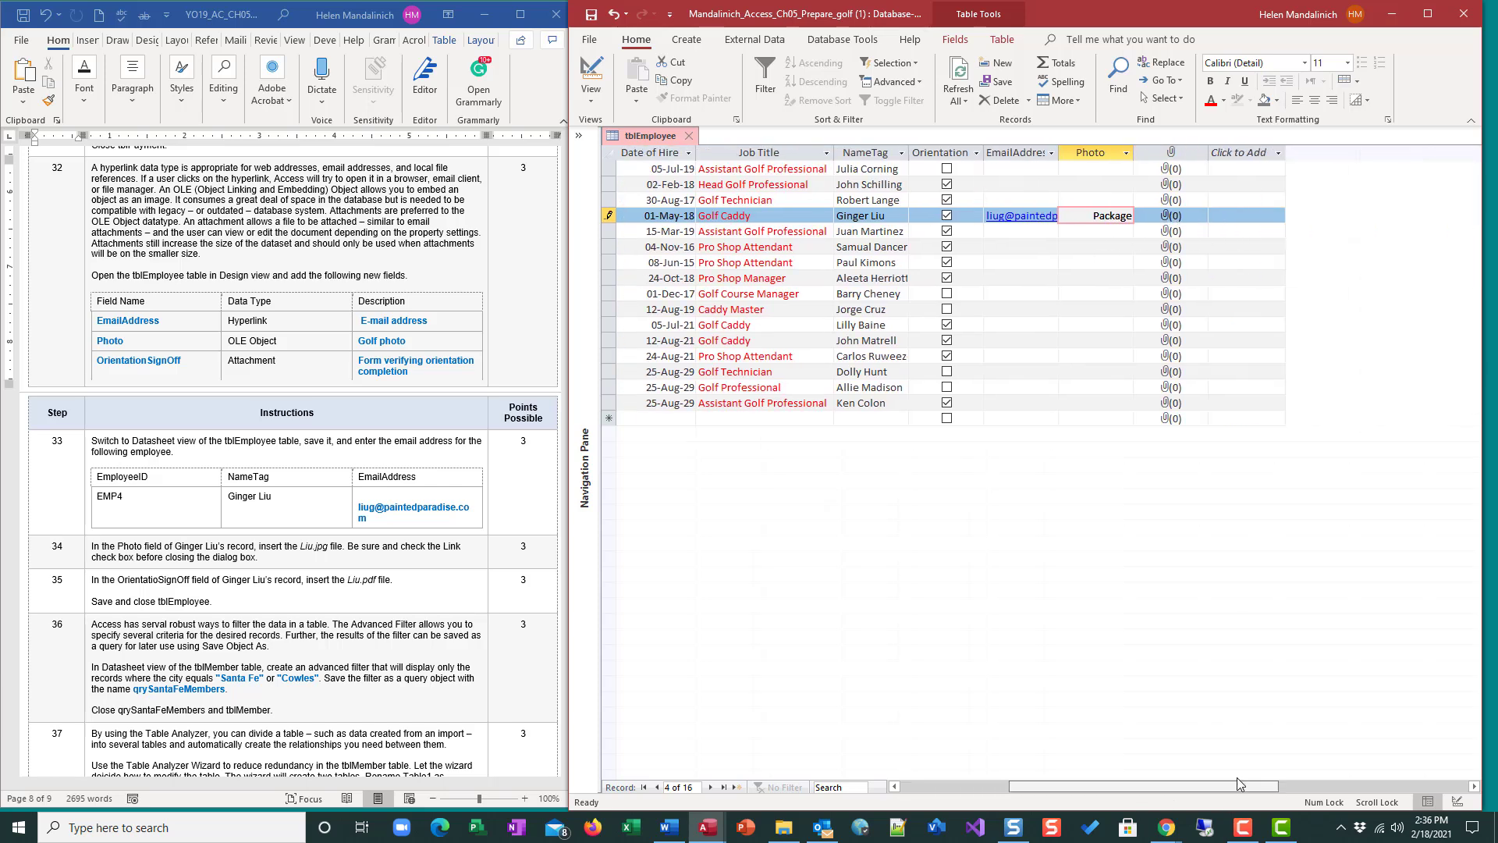
{"action": "left_click", "coordinate": [1190, 216]}
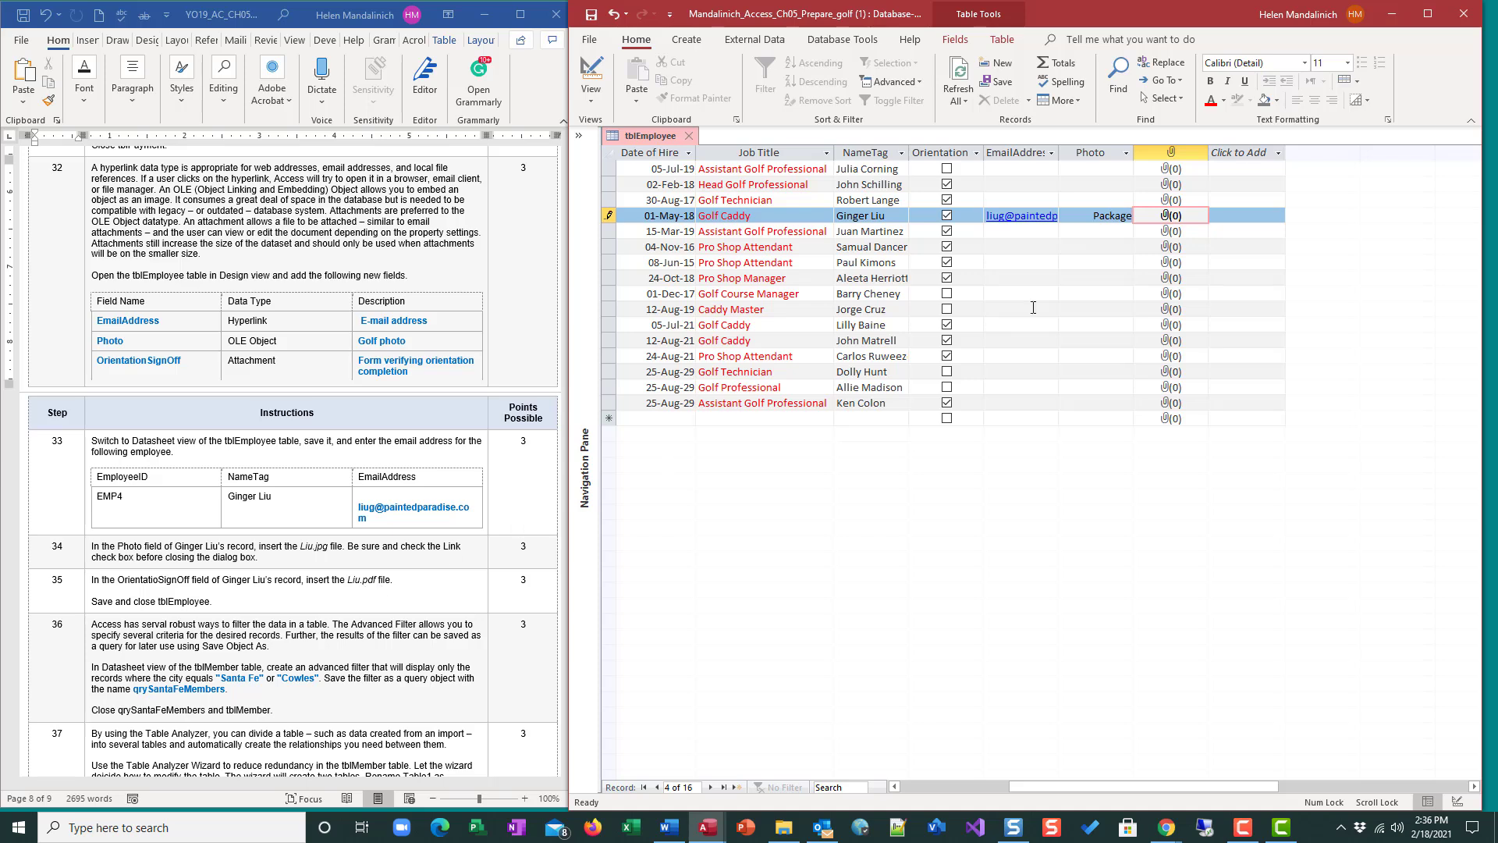
{"action": "double_click", "coordinate": [1170, 218]}
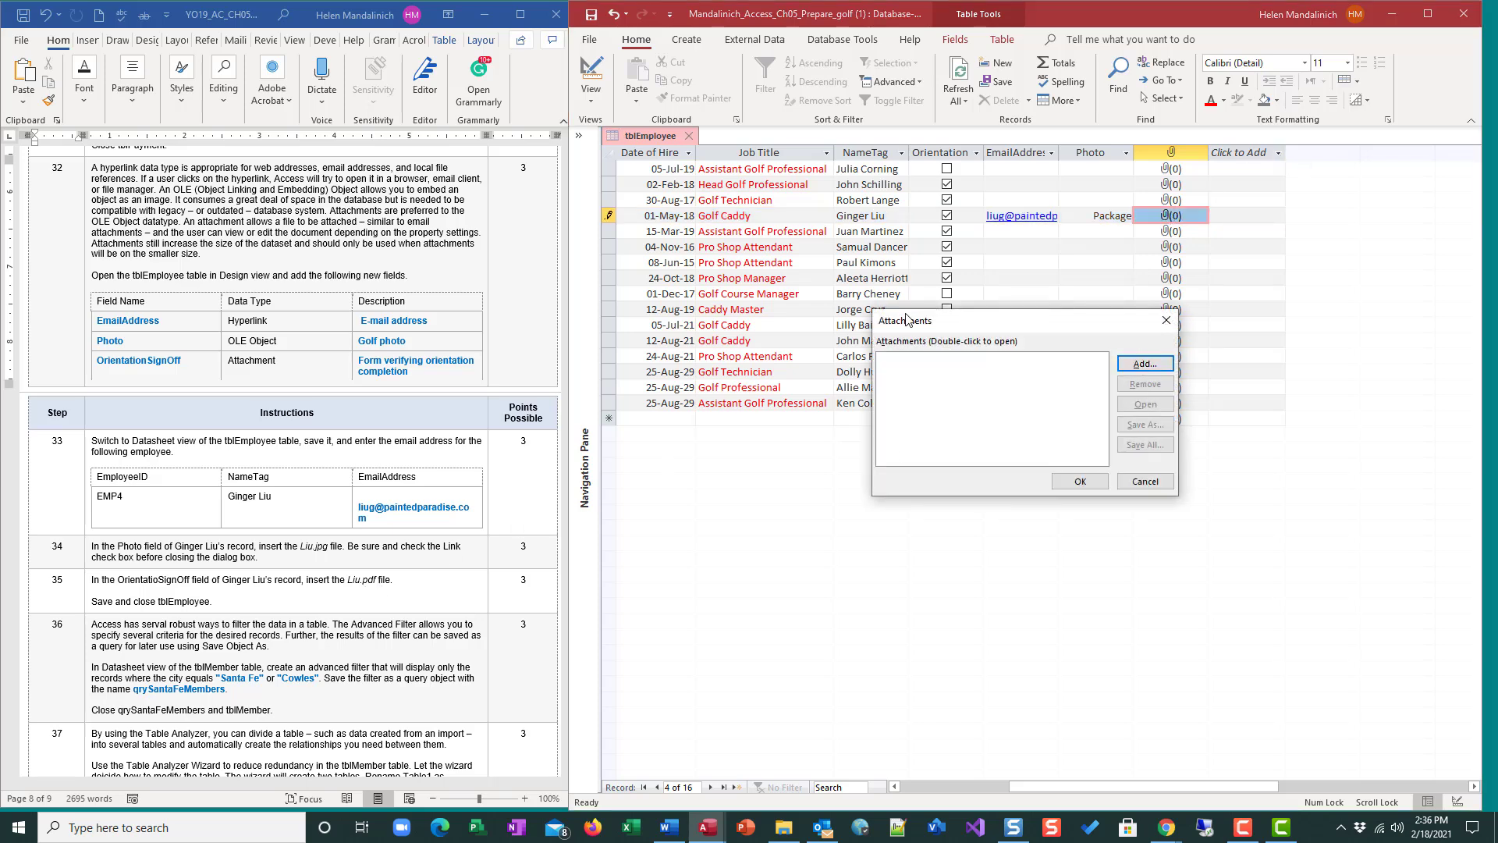
{"action": "left_click", "coordinate": [1123, 361]}
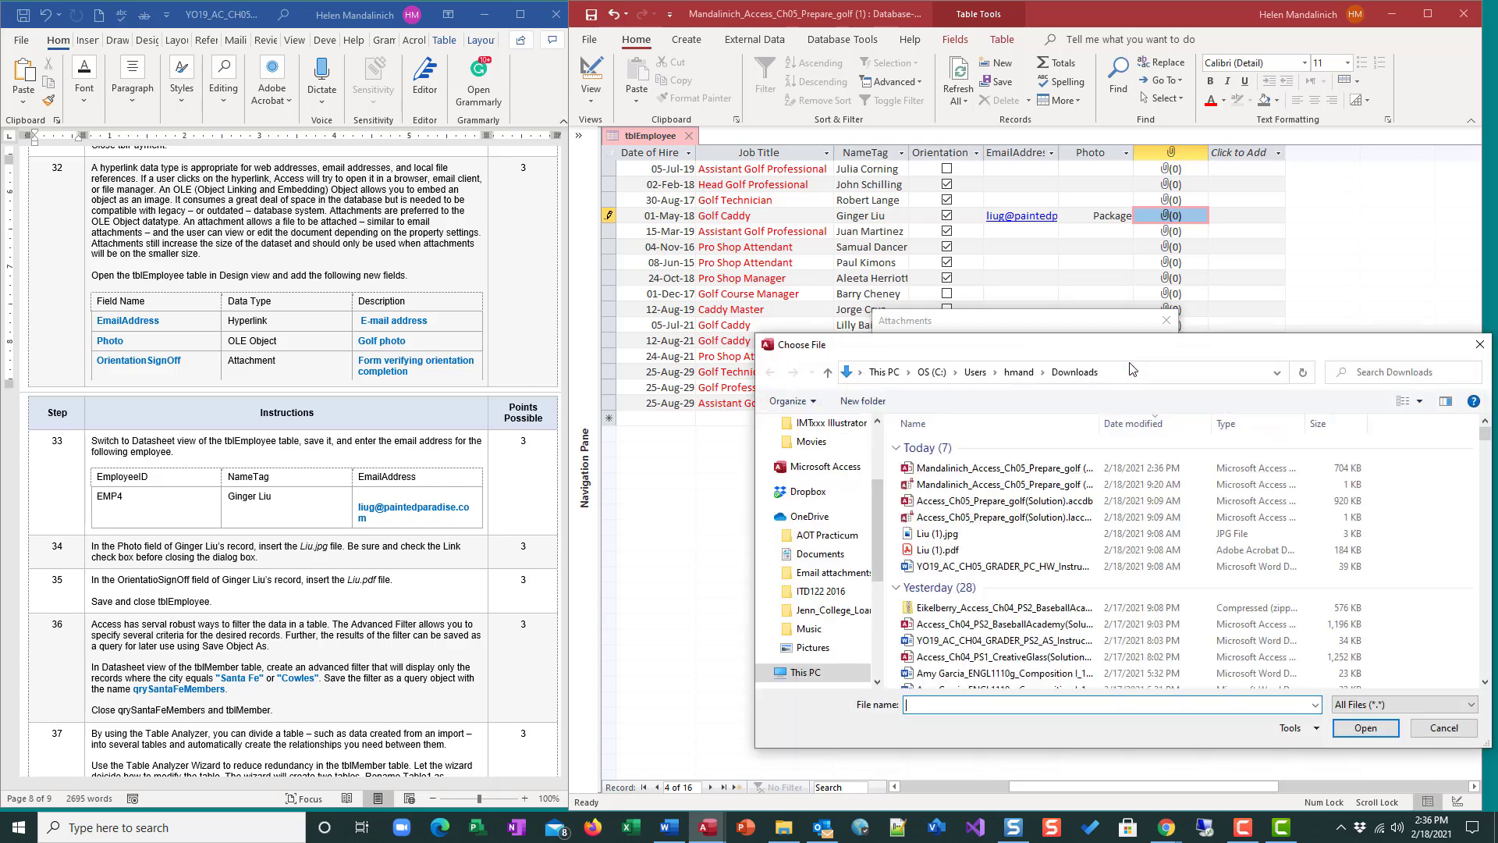
{"action": "scroll", "coordinate": [843, 456], "scroll_direction": "up", "scroll_amount": 2}
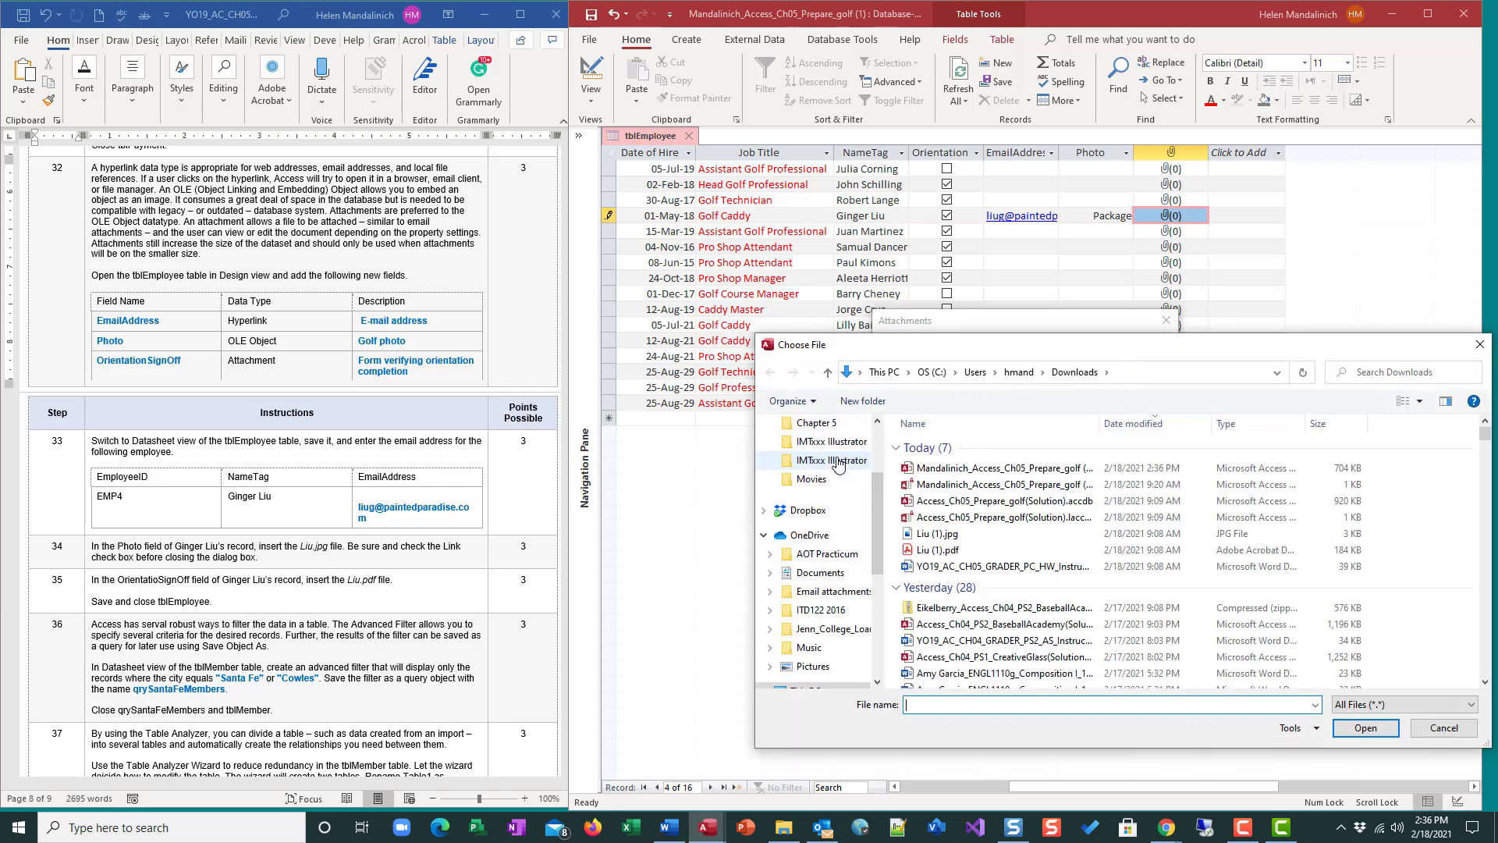
{"action": "left_click", "coordinate": [831, 443]}
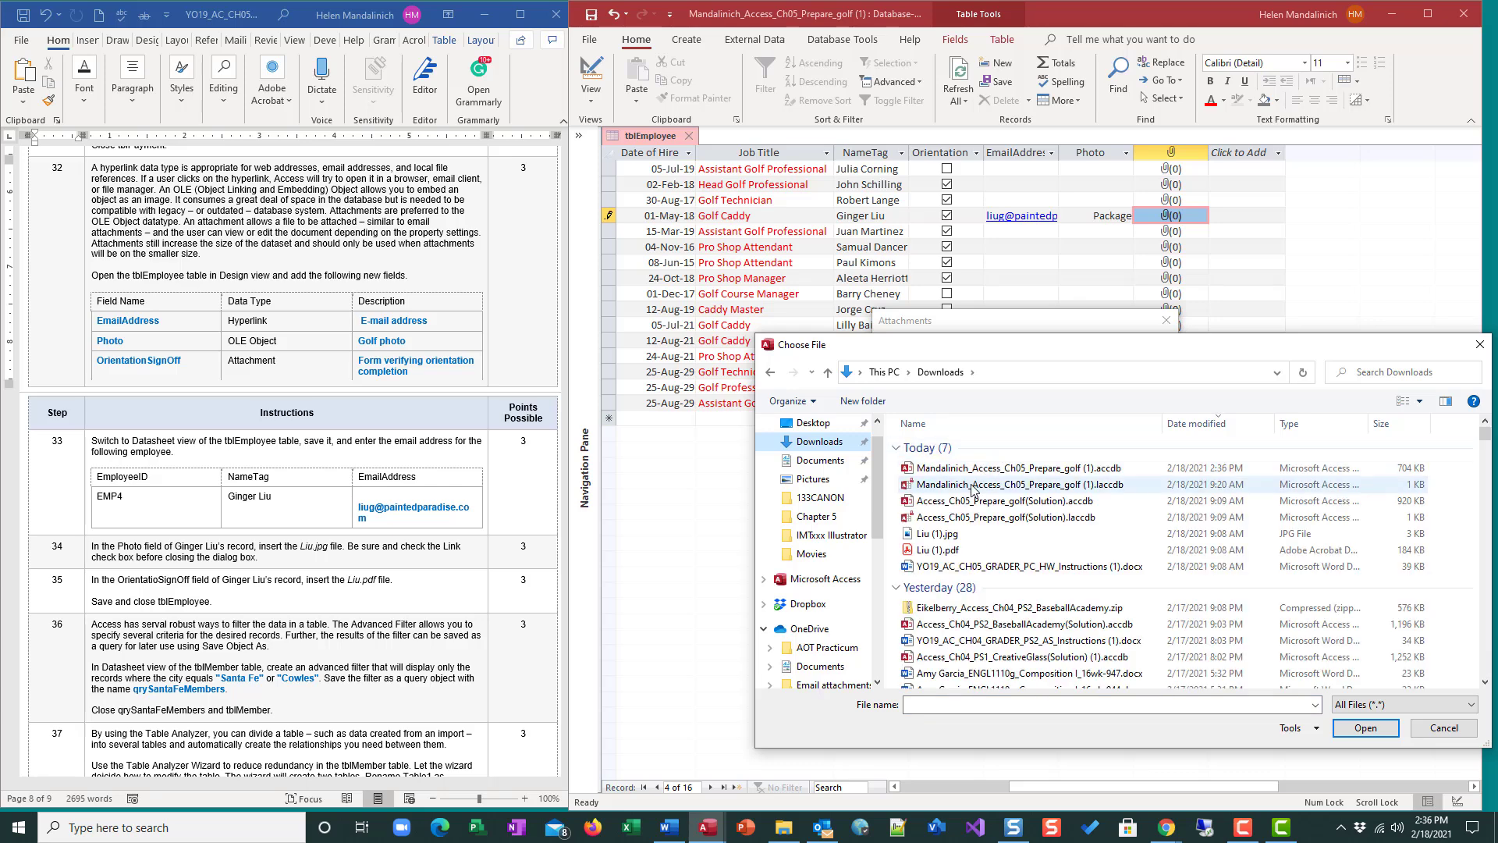
{"action": "double_click", "coordinate": [936, 550]}
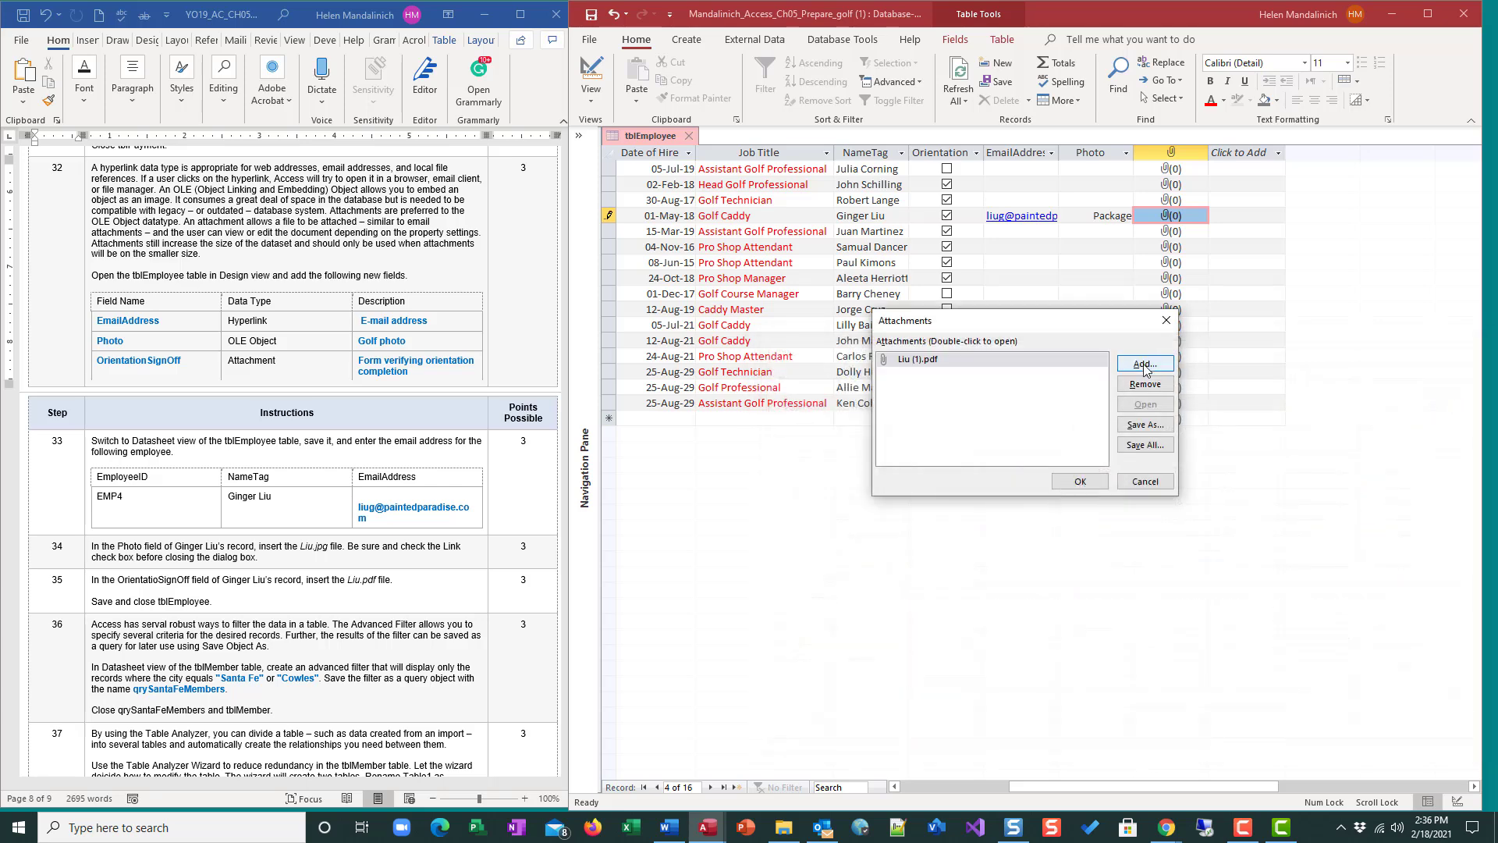
{"action": "left_click", "coordinate": [1079, 481]}
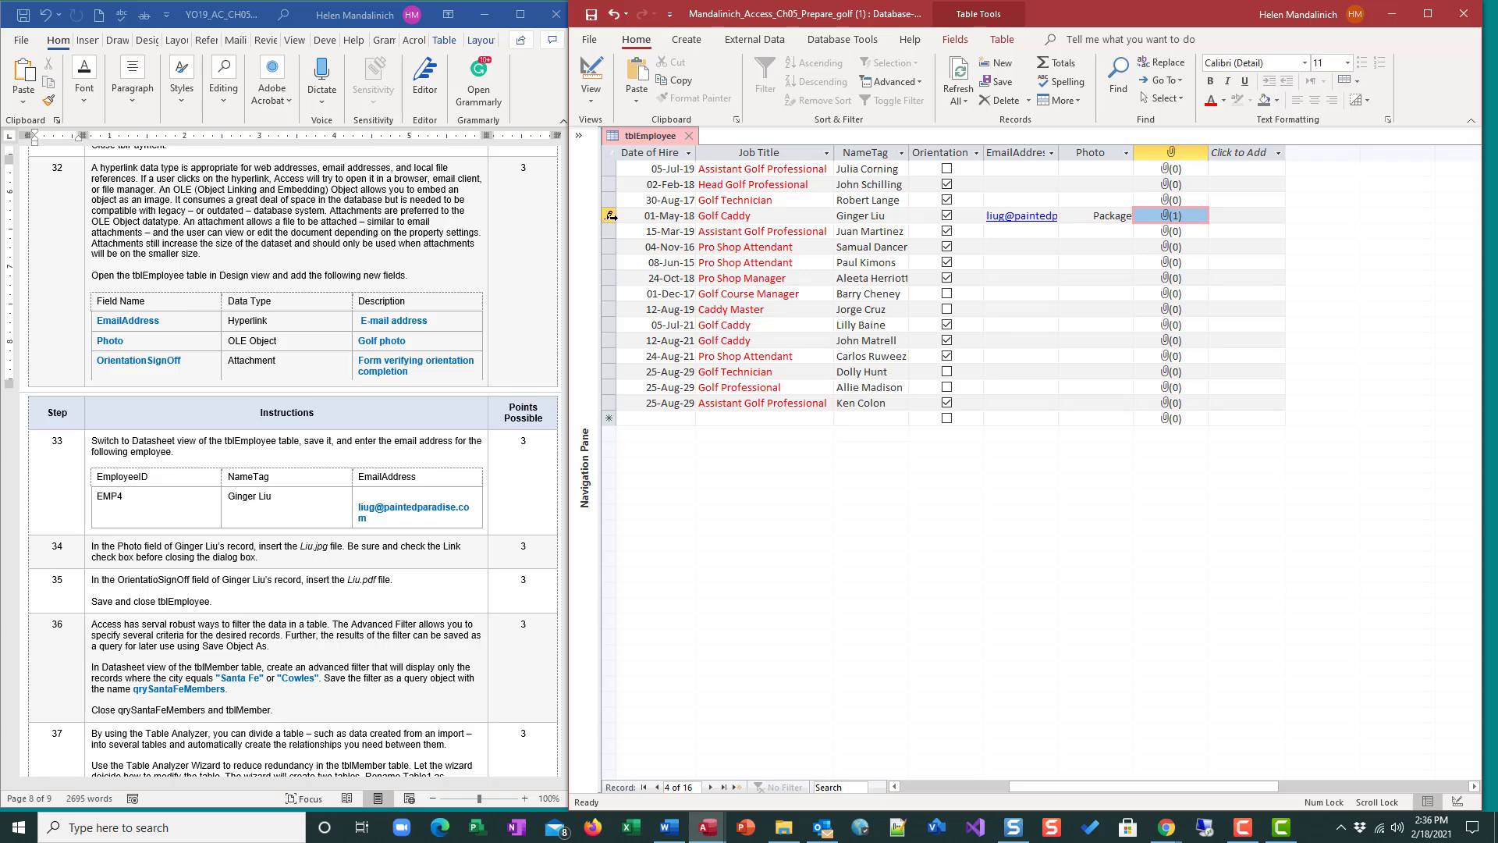
{"action": "left_click", "coordinate": [1042, 227]}
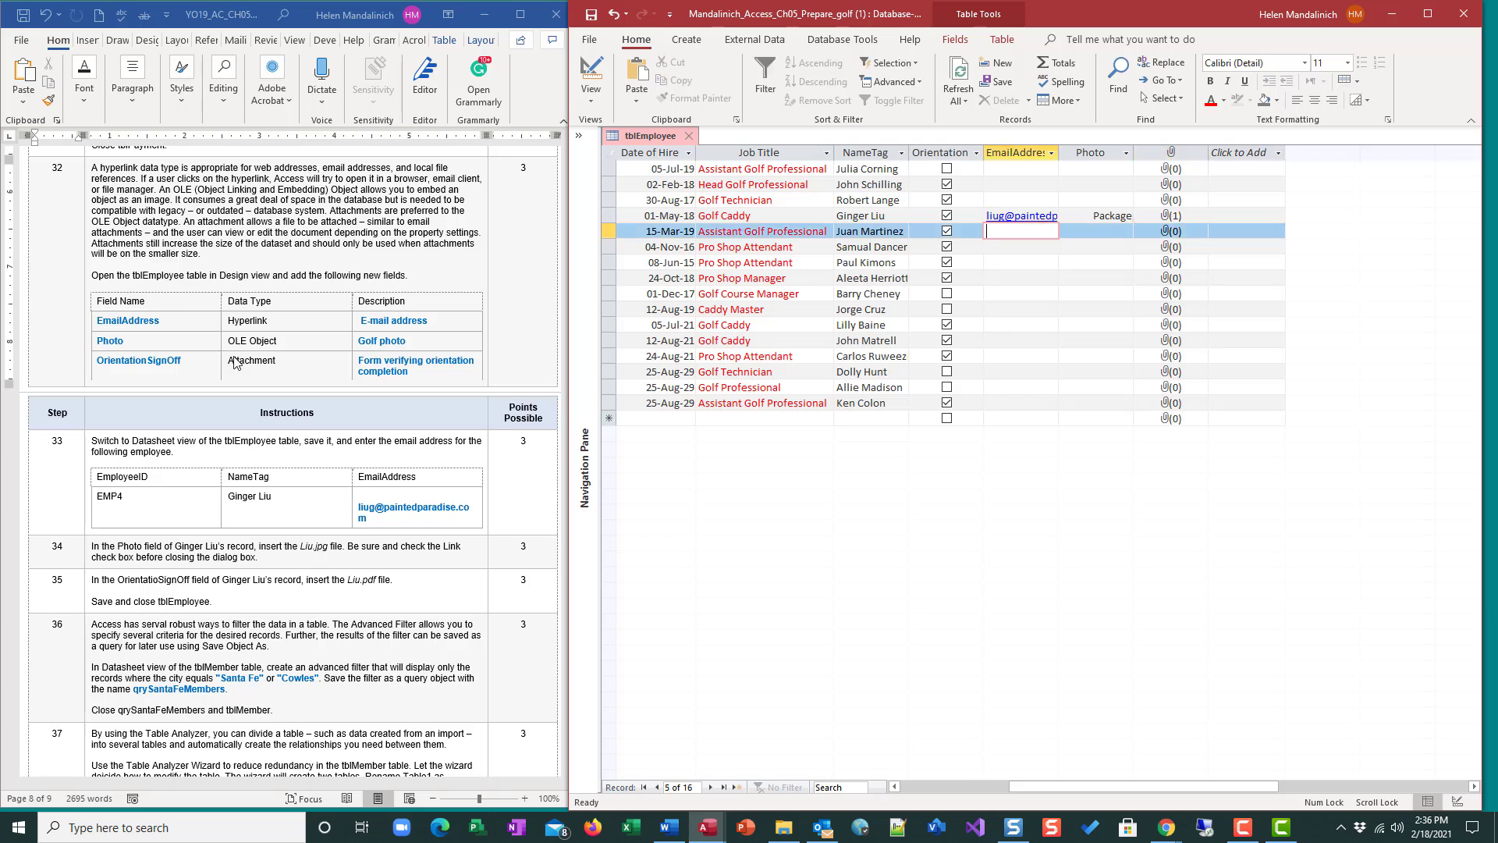
Highlight the numbers of steps 33, 34 and 35 in yellow in the instructions document to mark them done.
{"action": "double_click", "coordinate": [57, 442]}
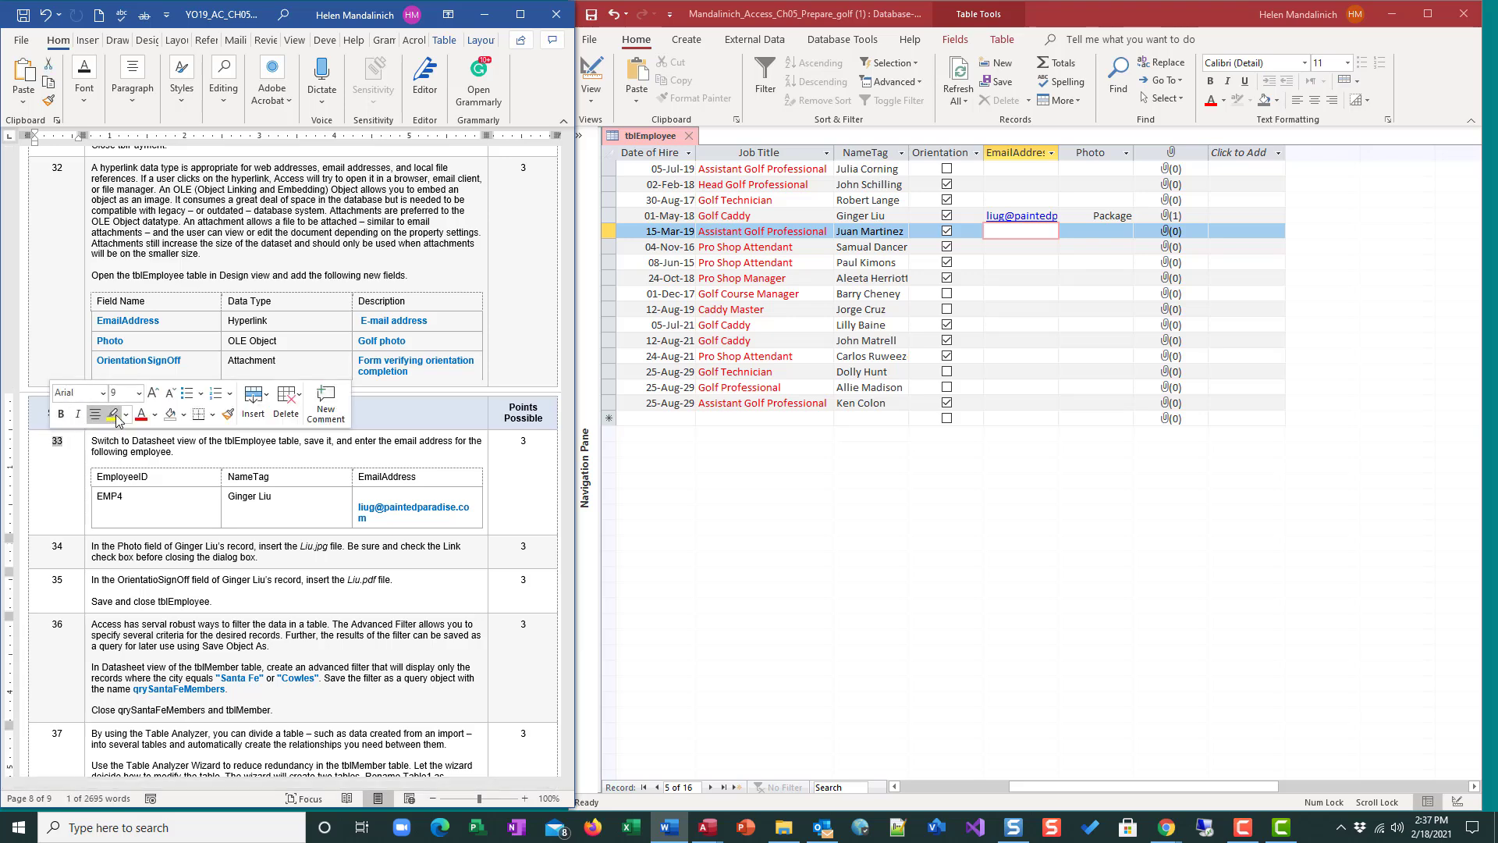
{"action": "scroll", "coordinate": [201, 542], "scroll_direction": "down", "scroll_amount": 4}
{"action": "scroll", "coordinate": [201, 542], "scroll_direction": "down", "scroll_amount": 2}
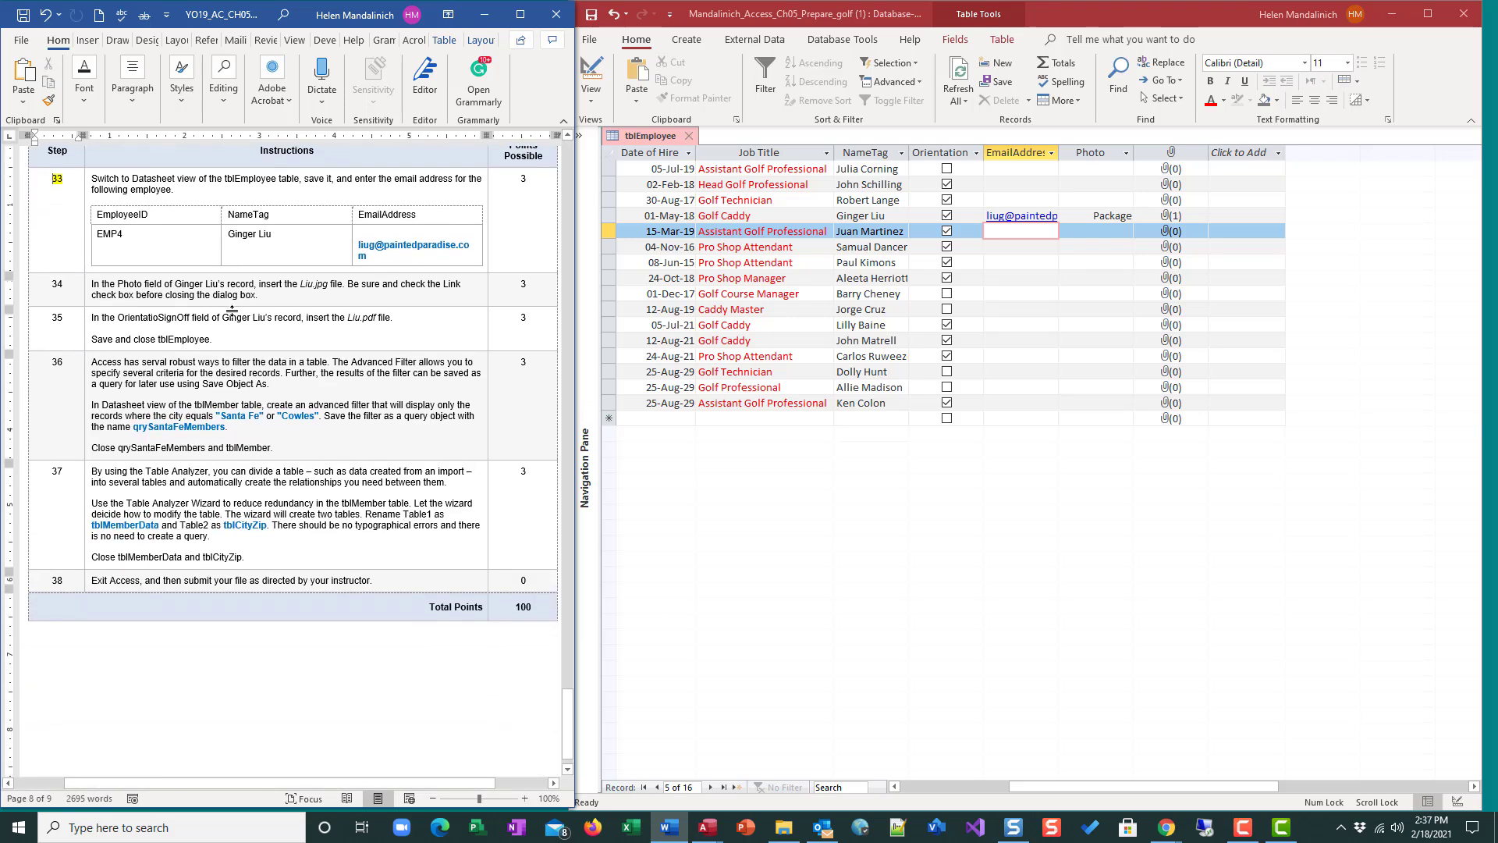
{"action": "double_click", "coordinate": [59, 285]}
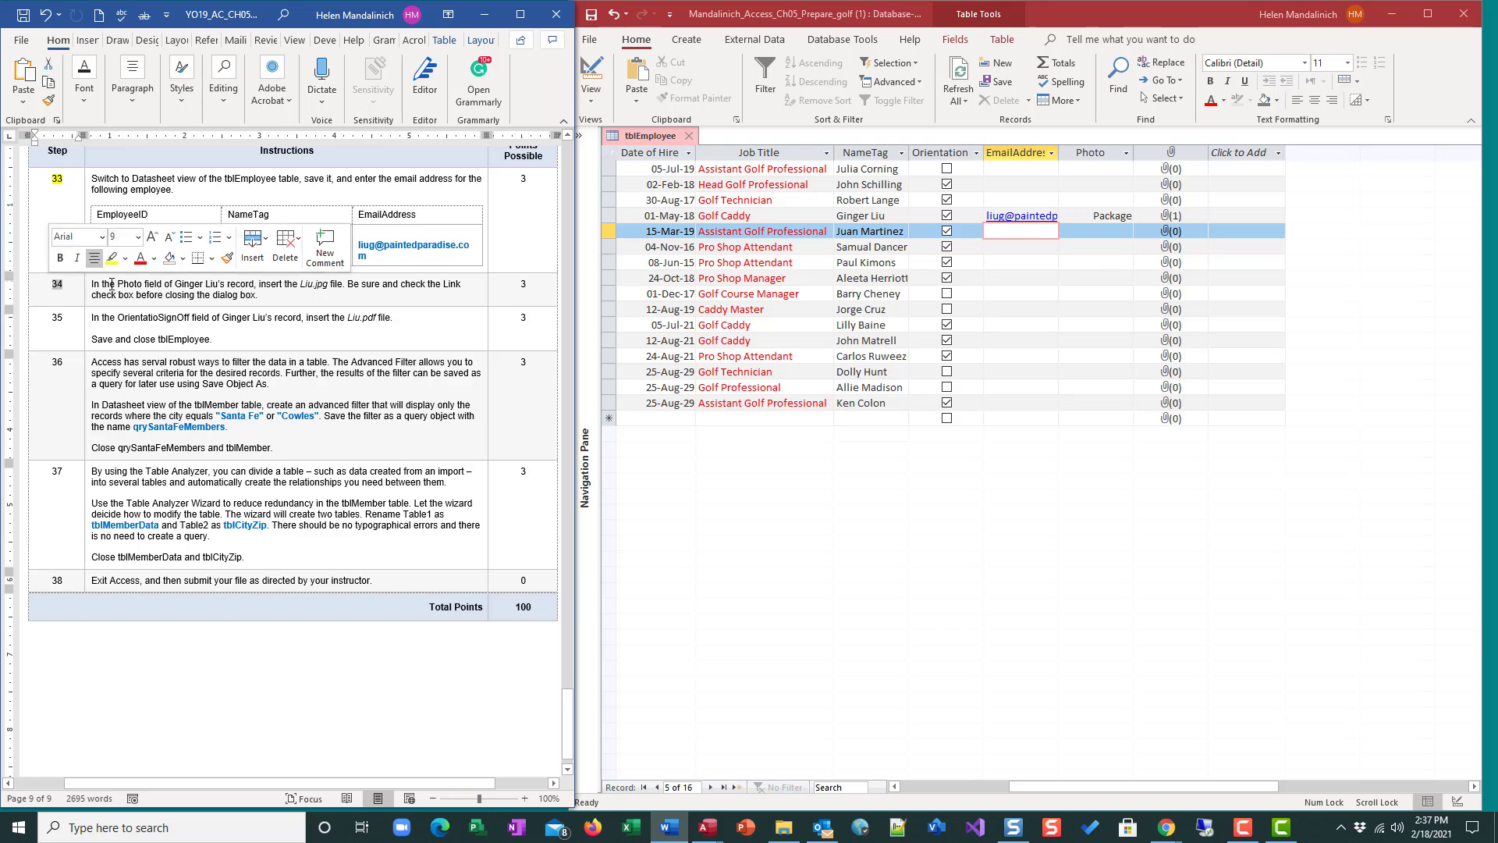
{"action": "double_click", "coordinate": [57, 318]}
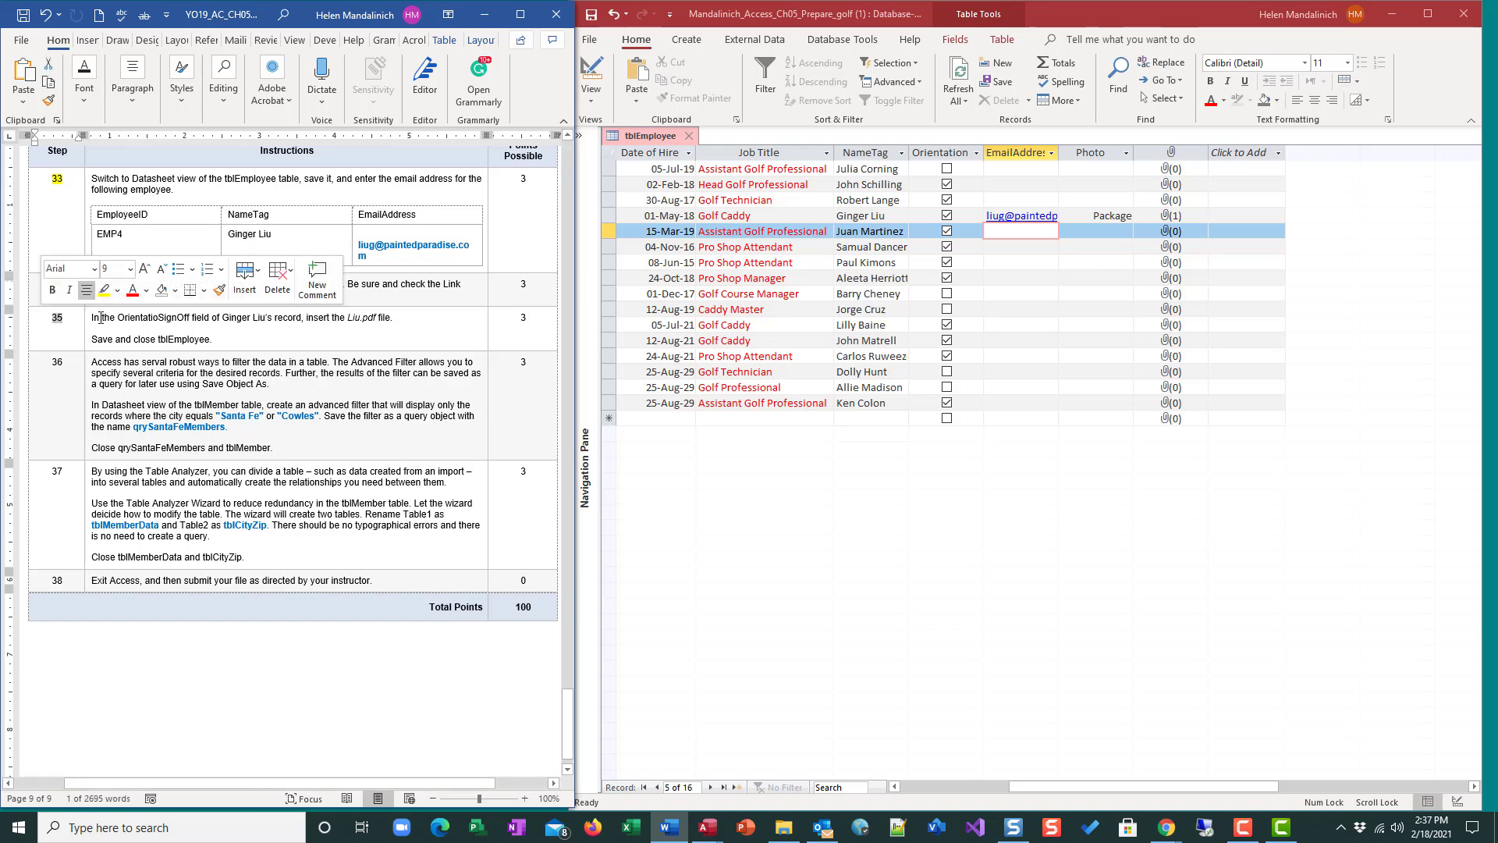
{"action": "left_click", "coordinate": [112, 291]}
Close the tblEmployee table.
{"action": "left_click", "coordinate": [688, 136]}
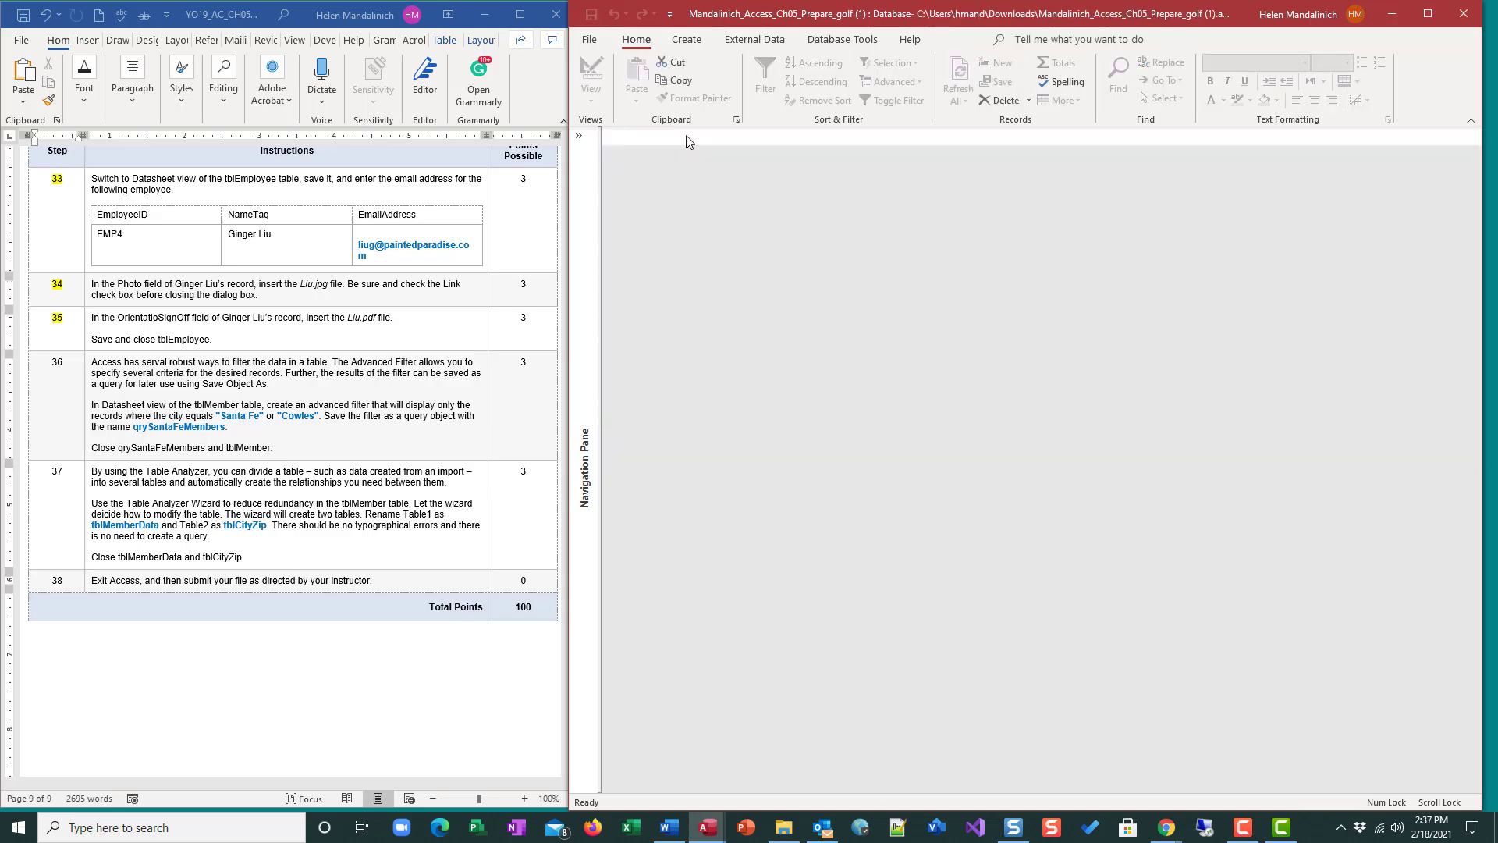
{"action": "left_click", "coordinate": [157, 367]}
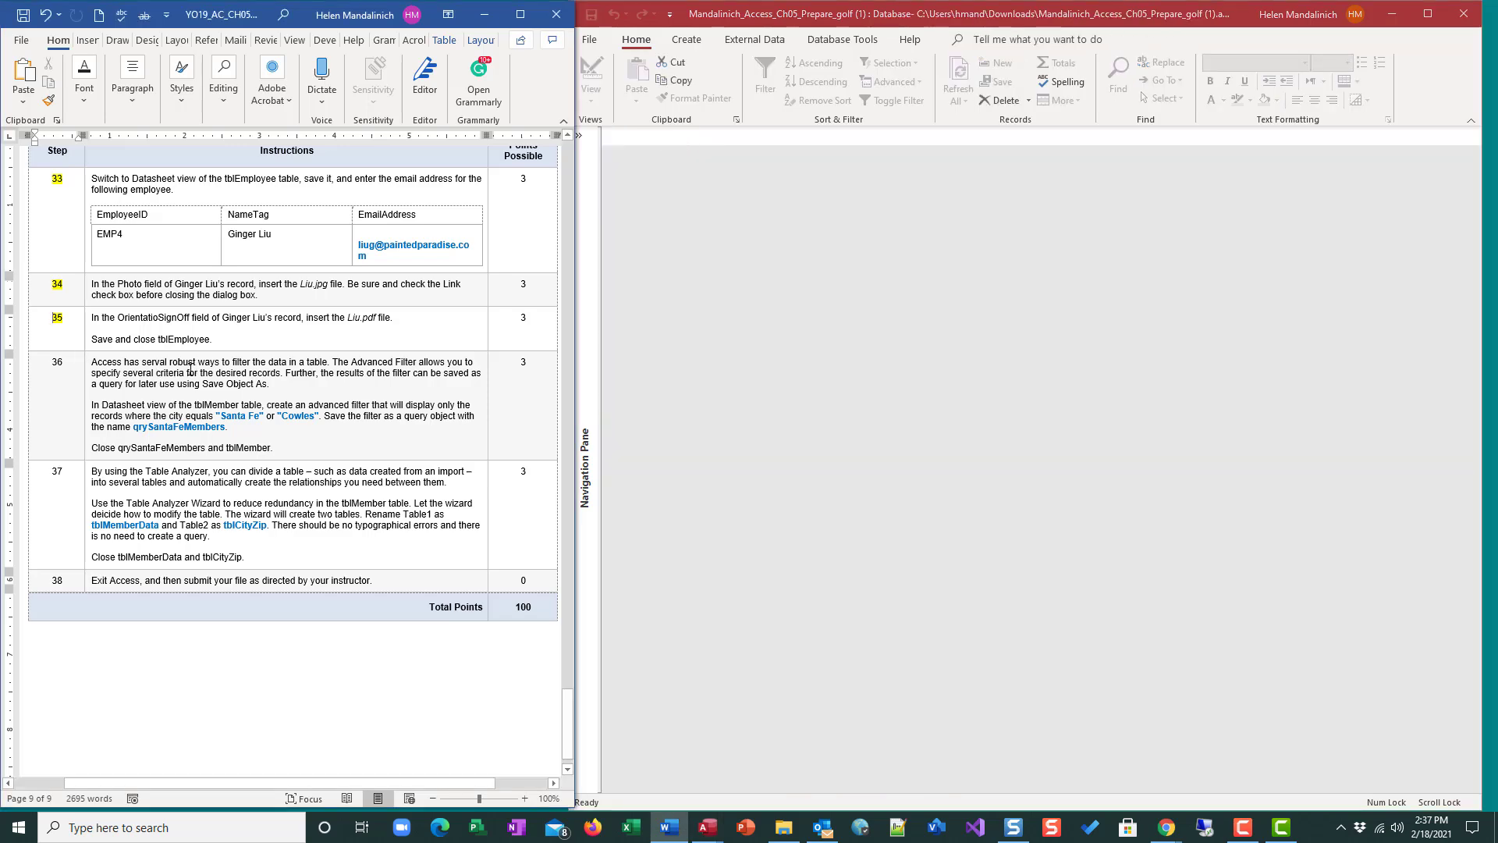
{"action": "scroll", "coordinate": [189, 370], "scroll_direction": "down", "scroll_amount": 1}
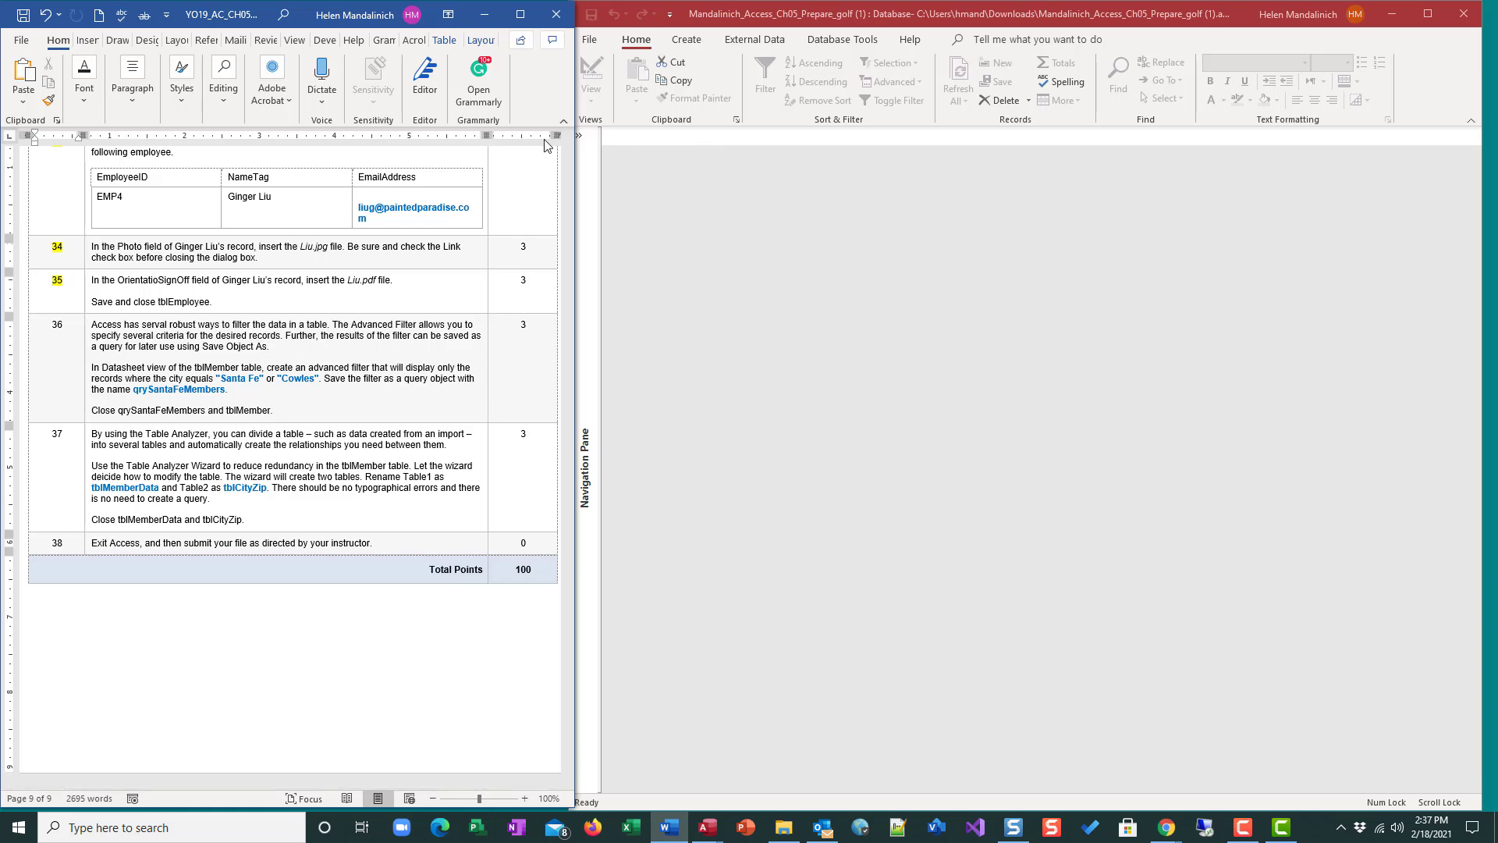
Open the tblMember table in Datasheet view from the navigation pane.
{"action": "left_click", "coordinate": [578, 135]}
{"action": "double_click", "coordinate": [643, 209]}
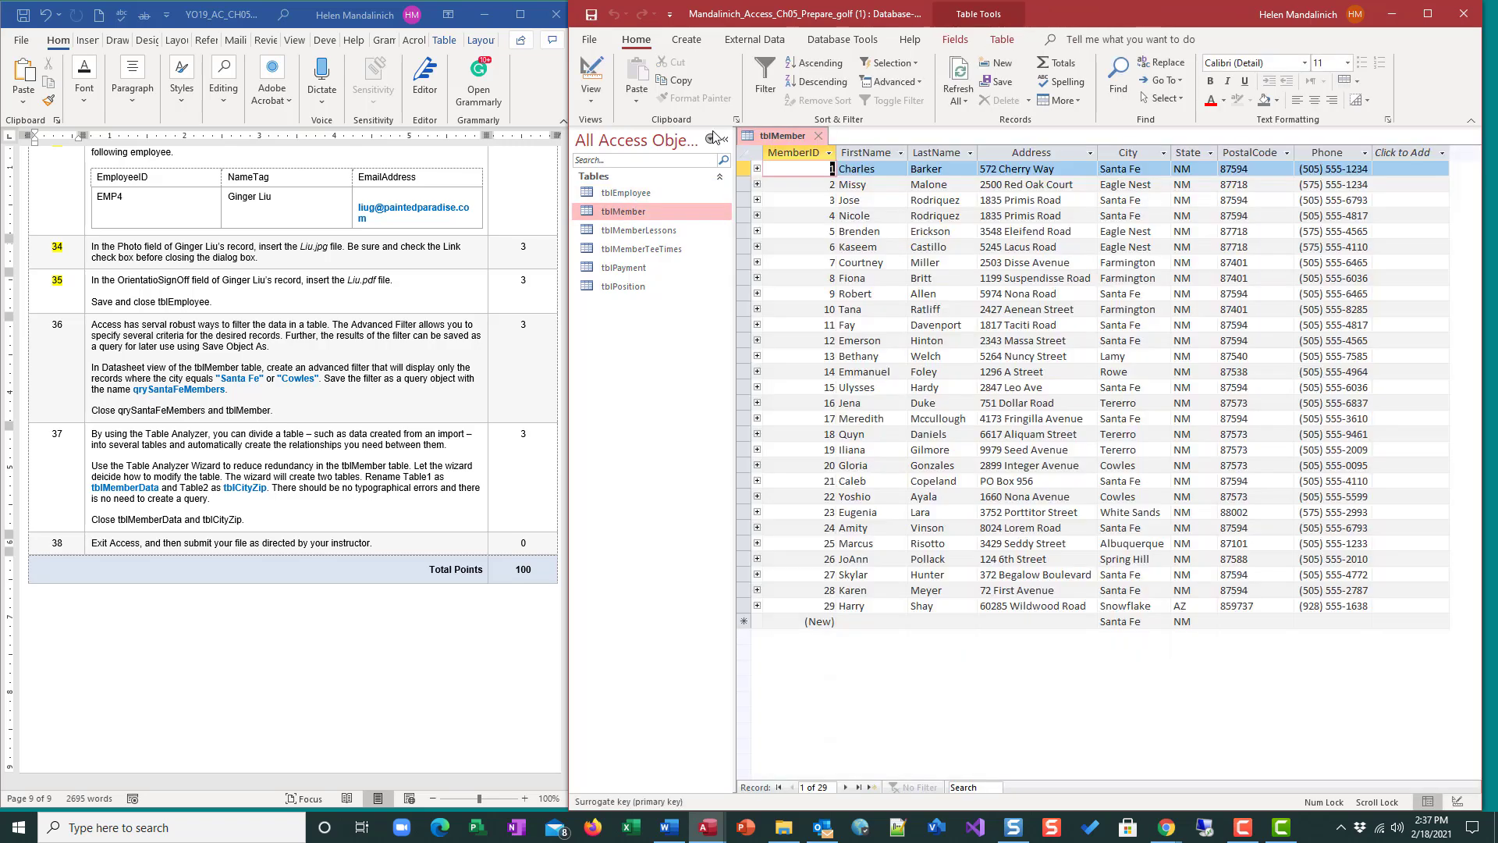
{"action": "left_click", "coordinate": [722, 139]}
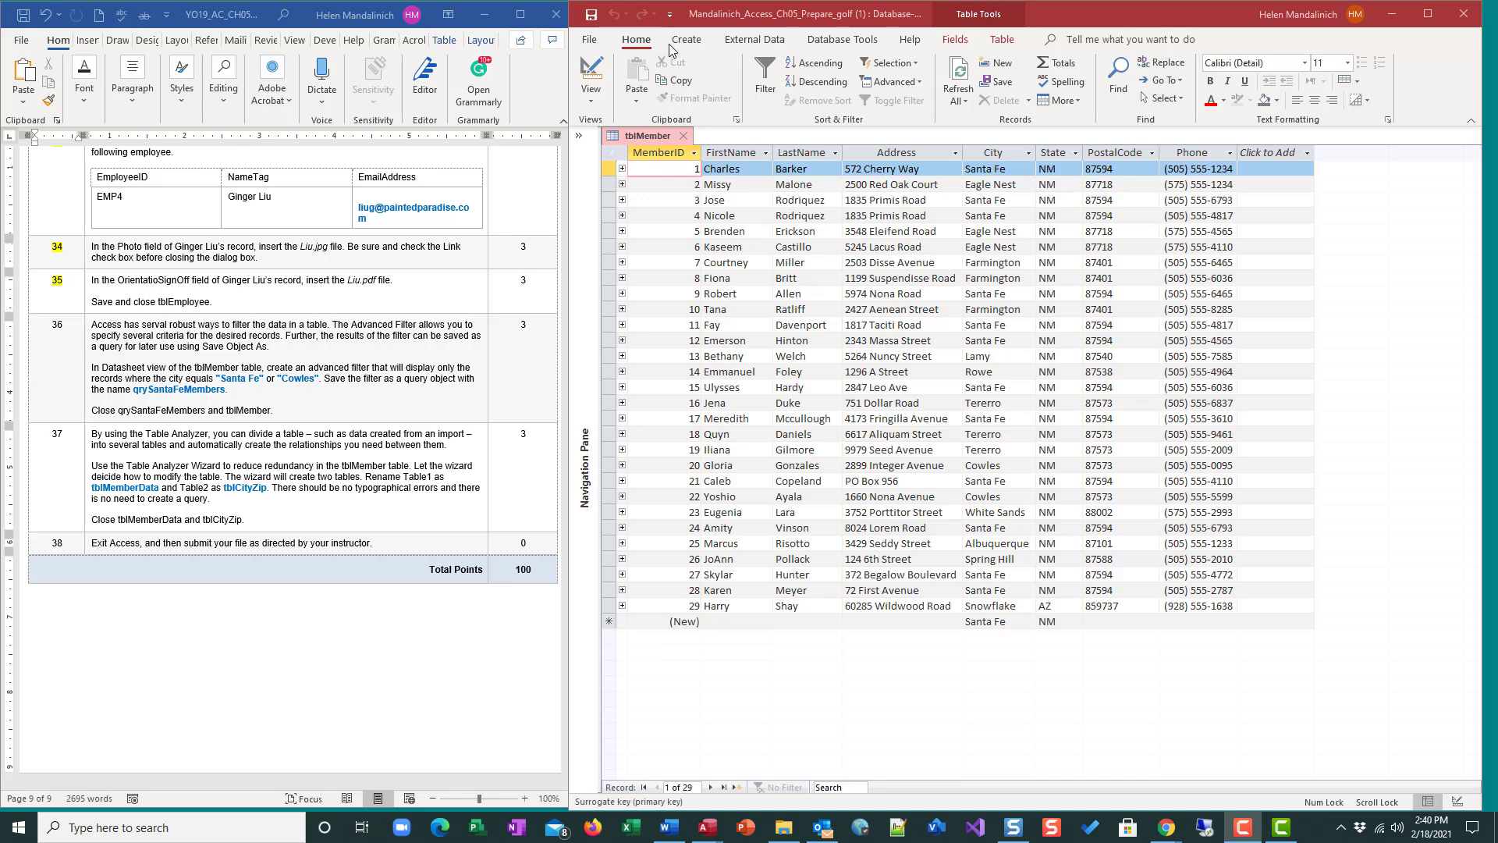
Start an Advanced Filter/Sort on tblMember and add the City field to the filter grid.
{"action": "left_click", "coordinate": [893, 82]}
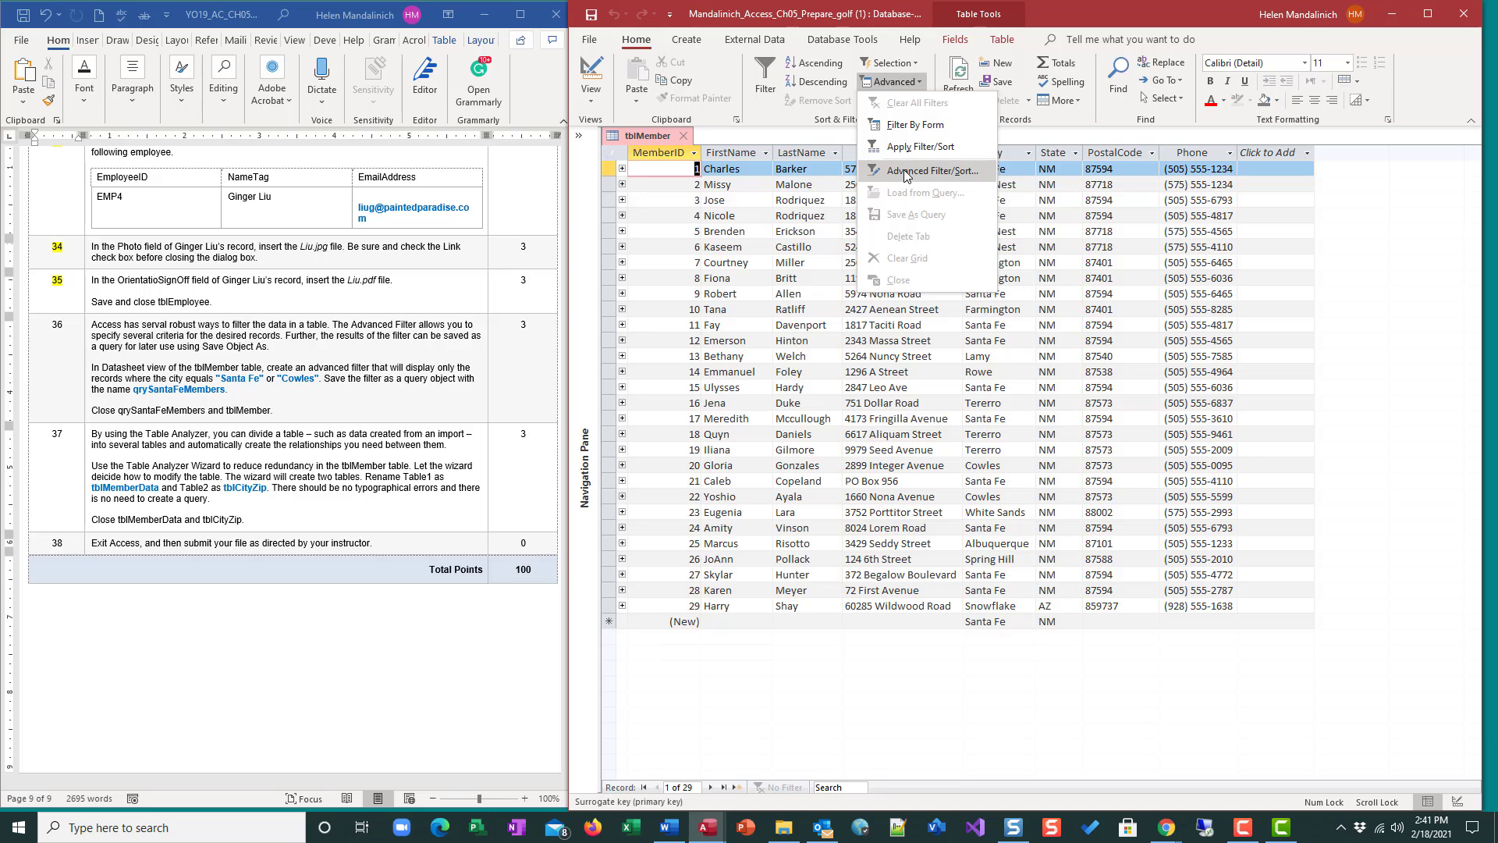
{"action": "left_click", "coordinate": [906, 174]}
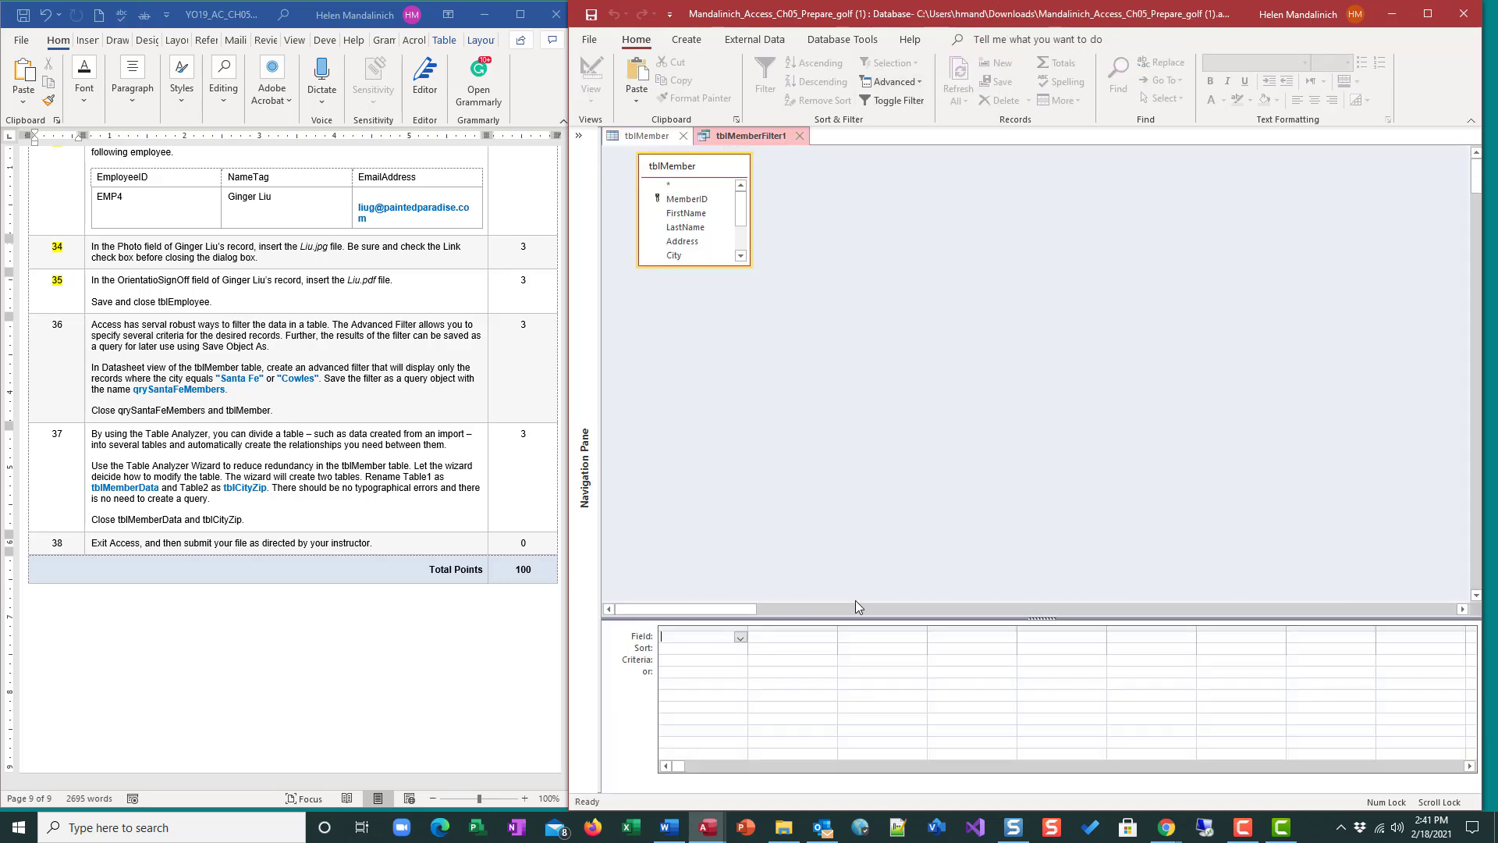
{"action": "left_click_drag", "start_coordinate": [856, 618], "coordinate": [858, 401]}
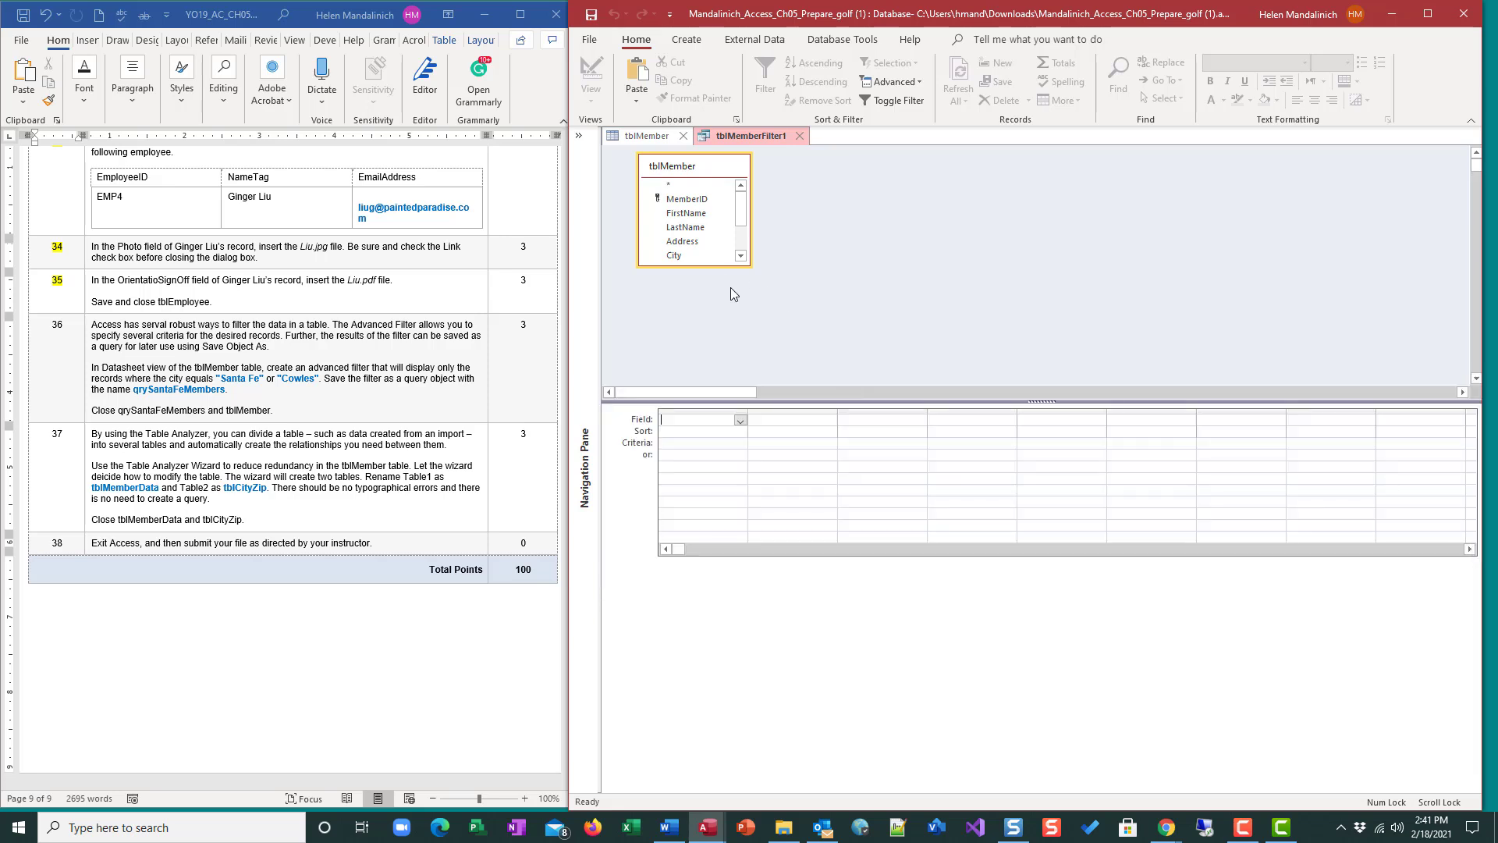
{"action": "left_click_drag", "start_coordinate": [712, 266], "coordinate": [711, 345]}
{"action": "left_click", "coordinate": [685, 256]}
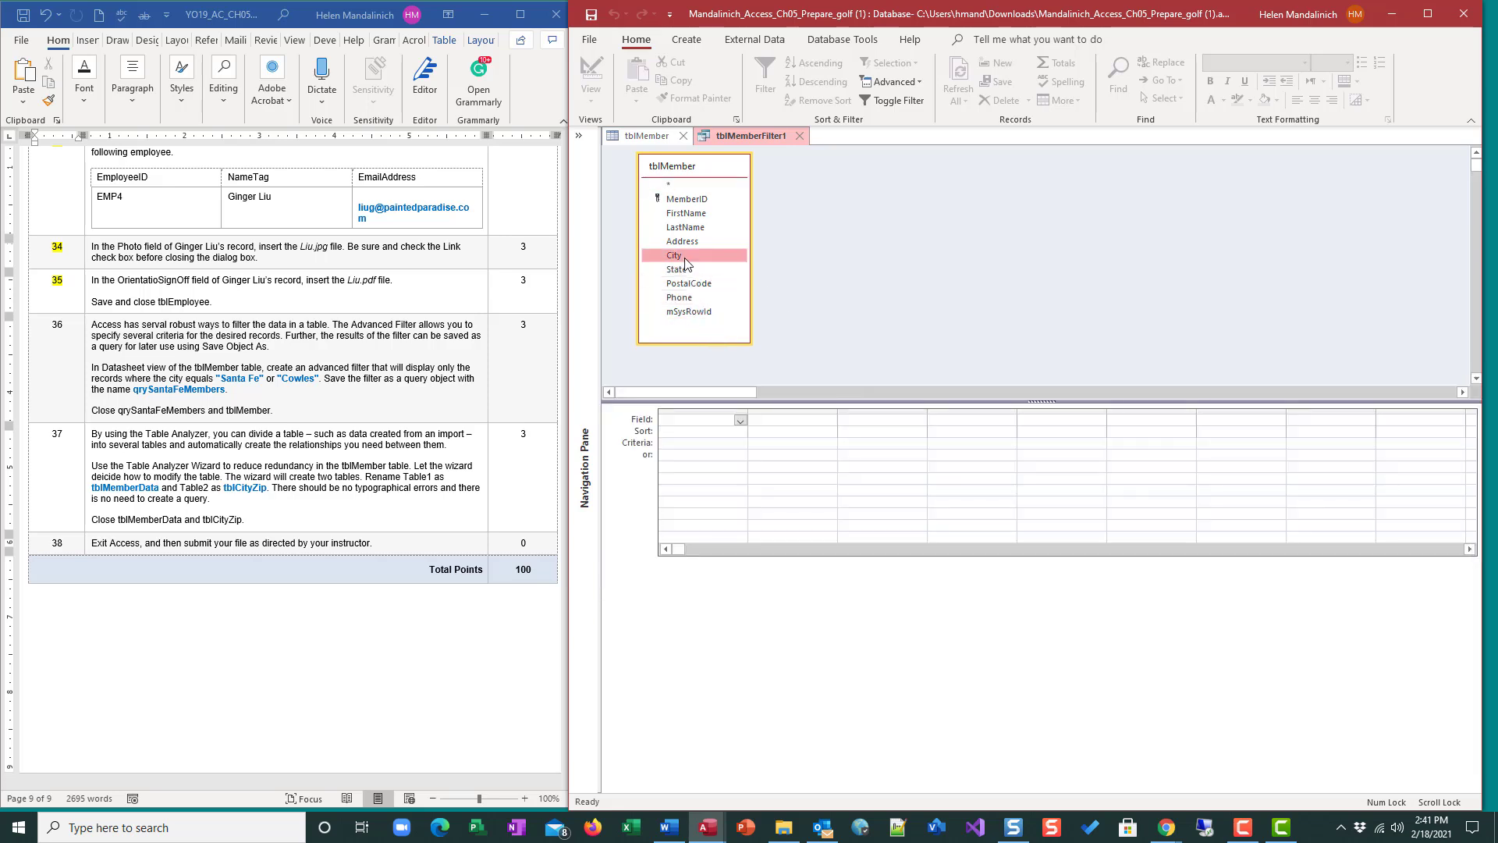
{"action": "double_click", "coordinate": [685, 262]}
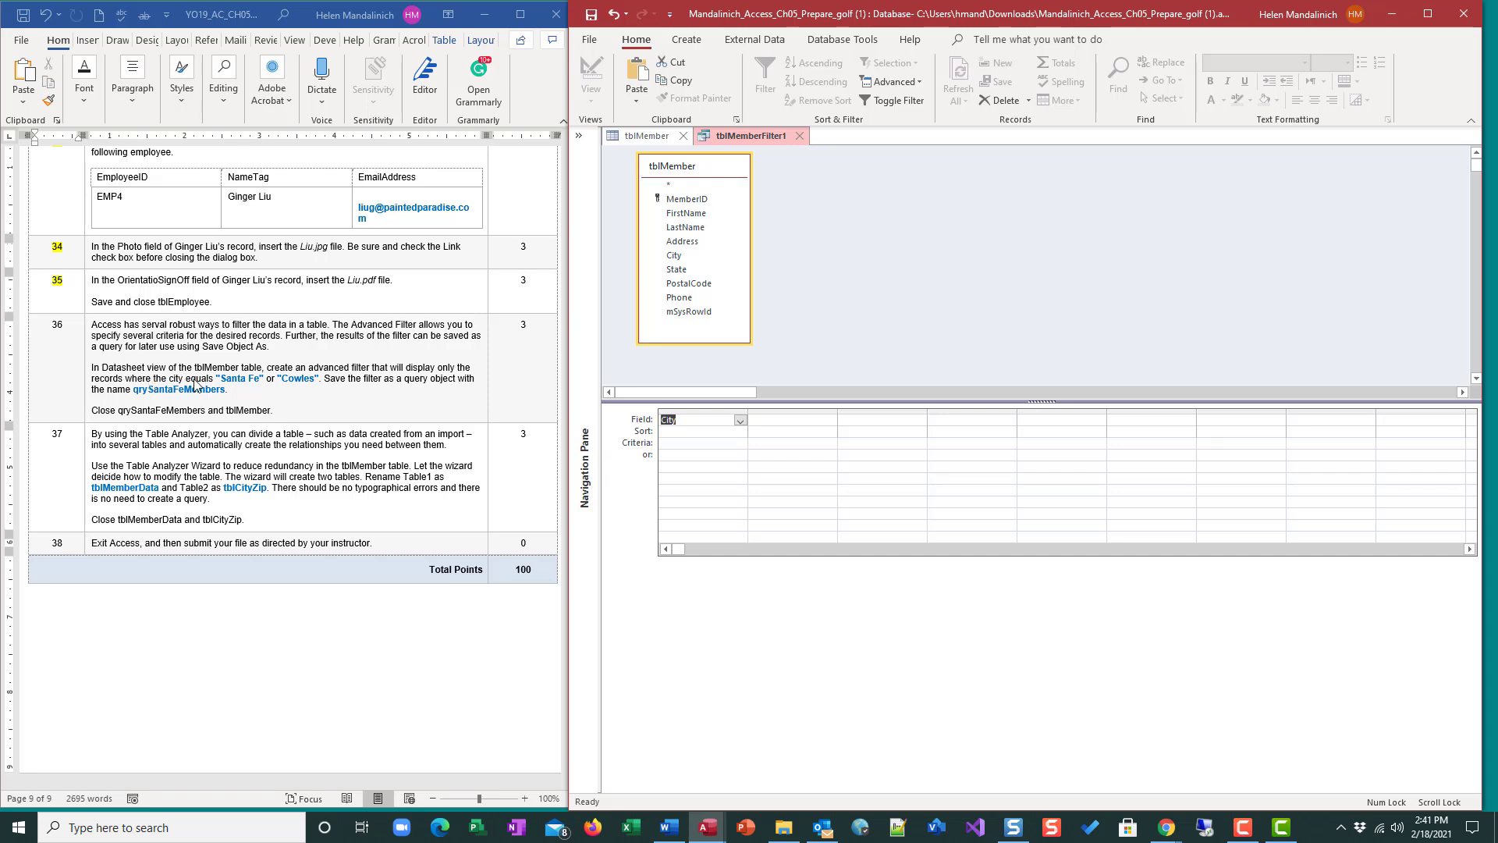
Set the City criteria to "Santa Fe" or "Cowles" and apply the filter.
{"action": "left_click", "coordinate": [673, 445]}
{"action": "type", "text": "Santa Fe"}
{"action": "key", "text": "Down"}
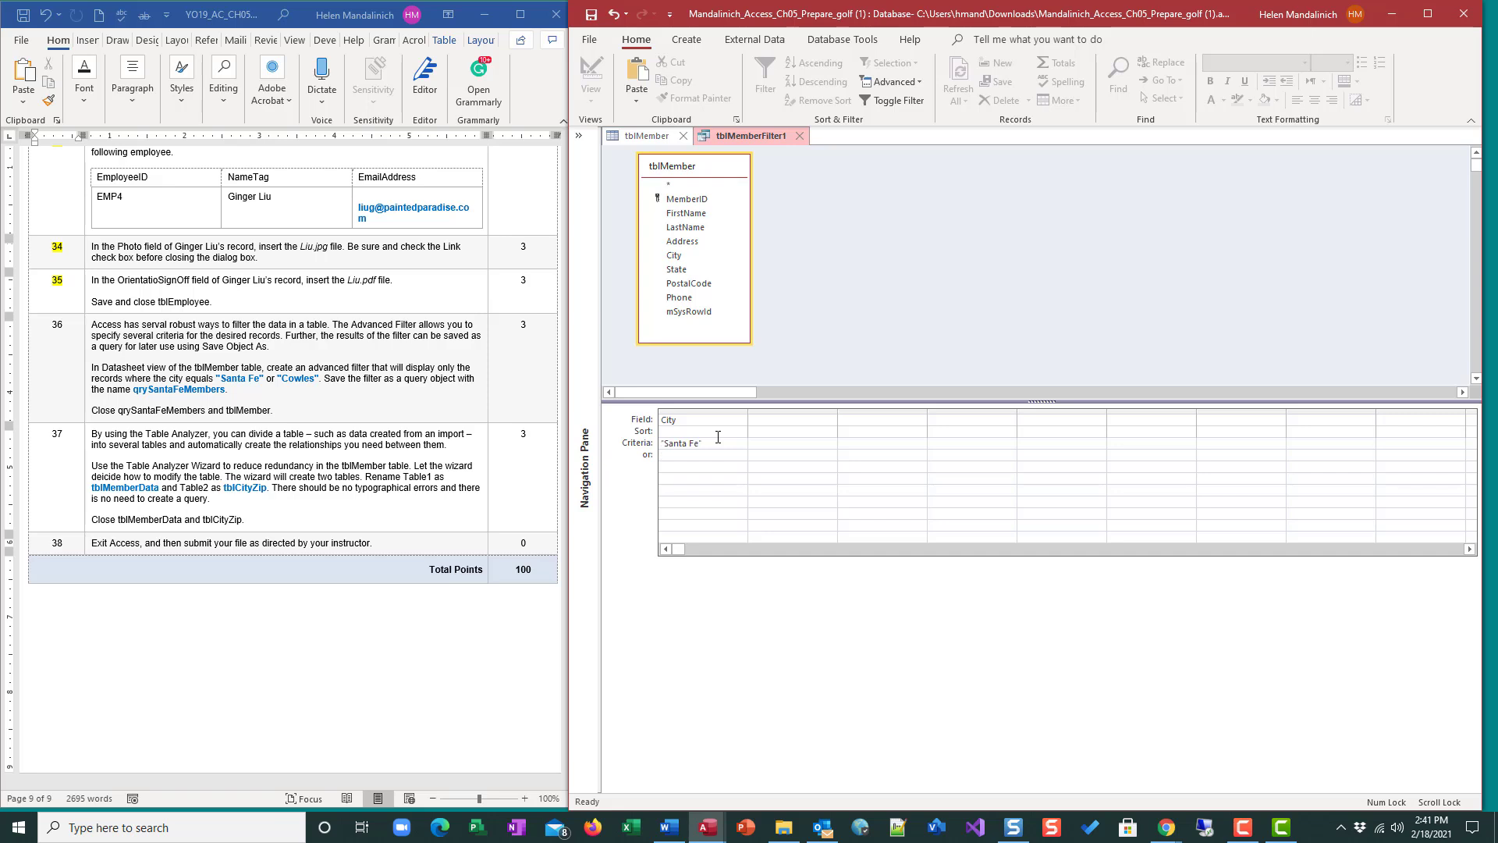
{"action": "type", "text": "Cowles\""}
{"action": "left_click", "coordinate": [879, 101]}
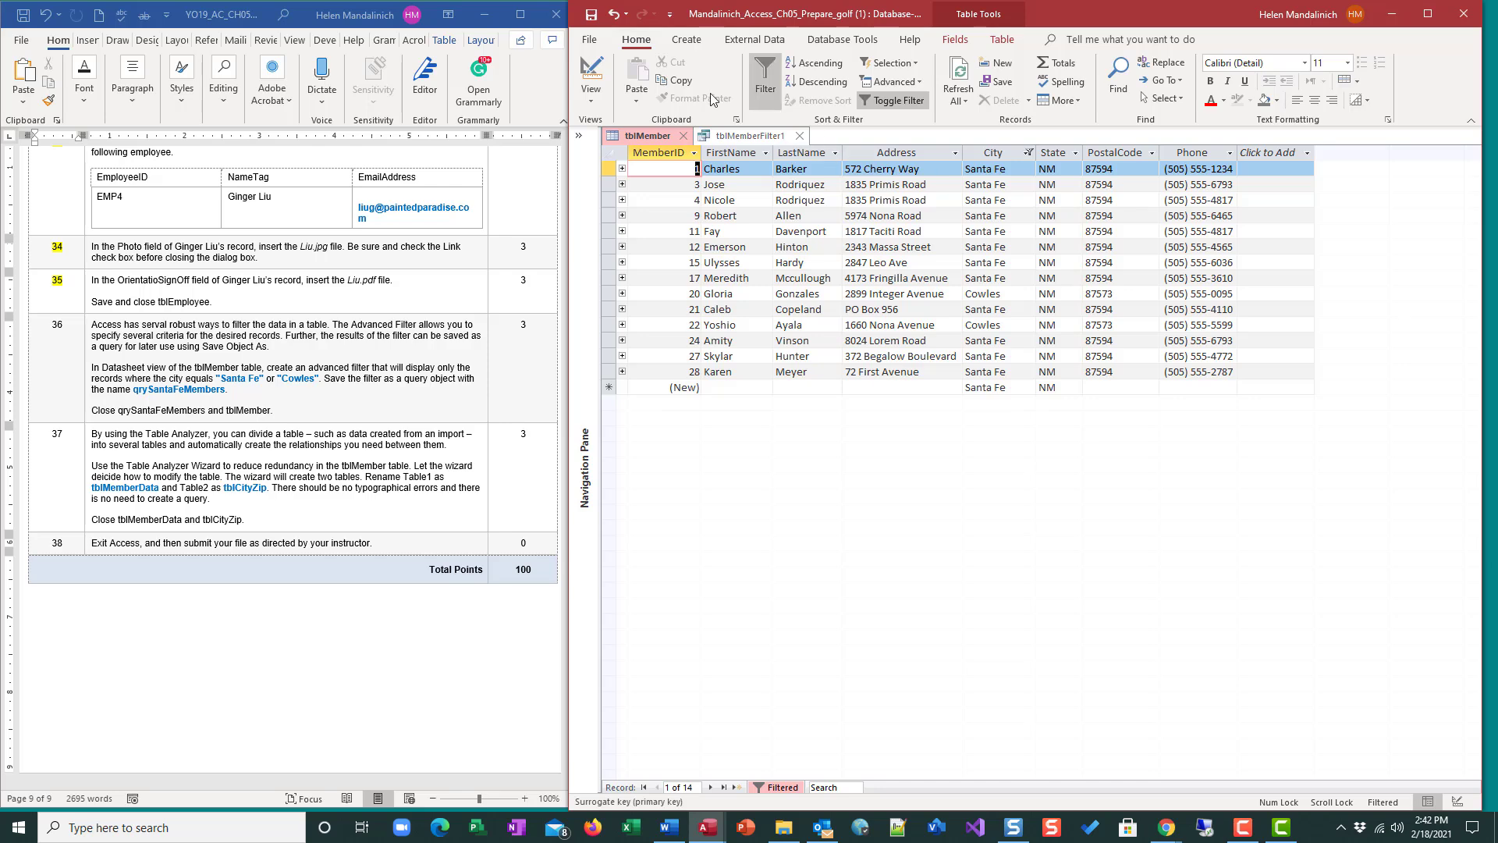
Try to save the filter as a query from the filter design tab.
{"action": "left_click", "coordinate": [901, 101]}
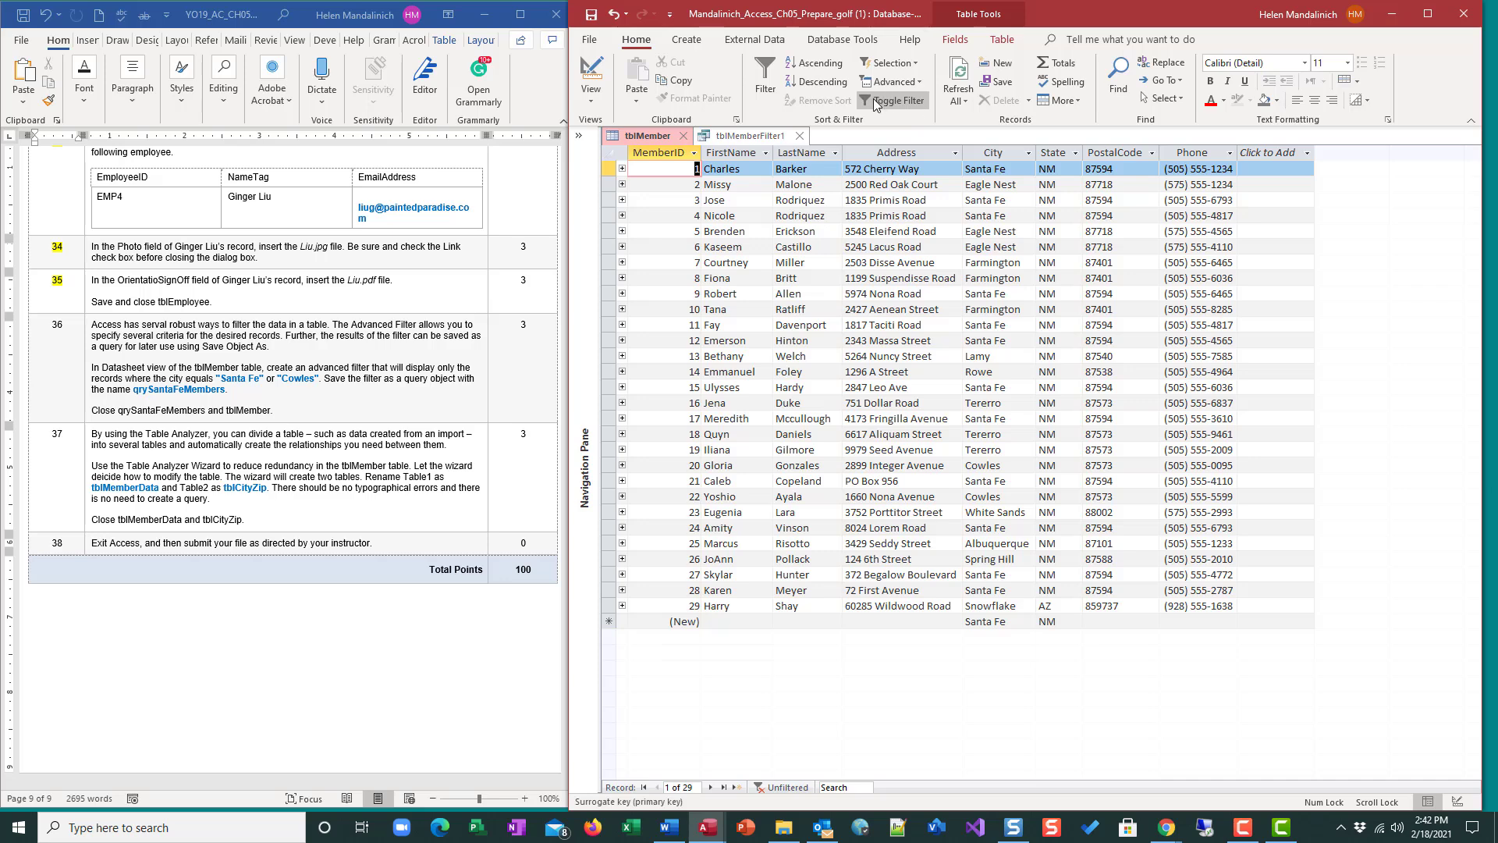
{"action": "left_click", "coordinate": [762, 139]}
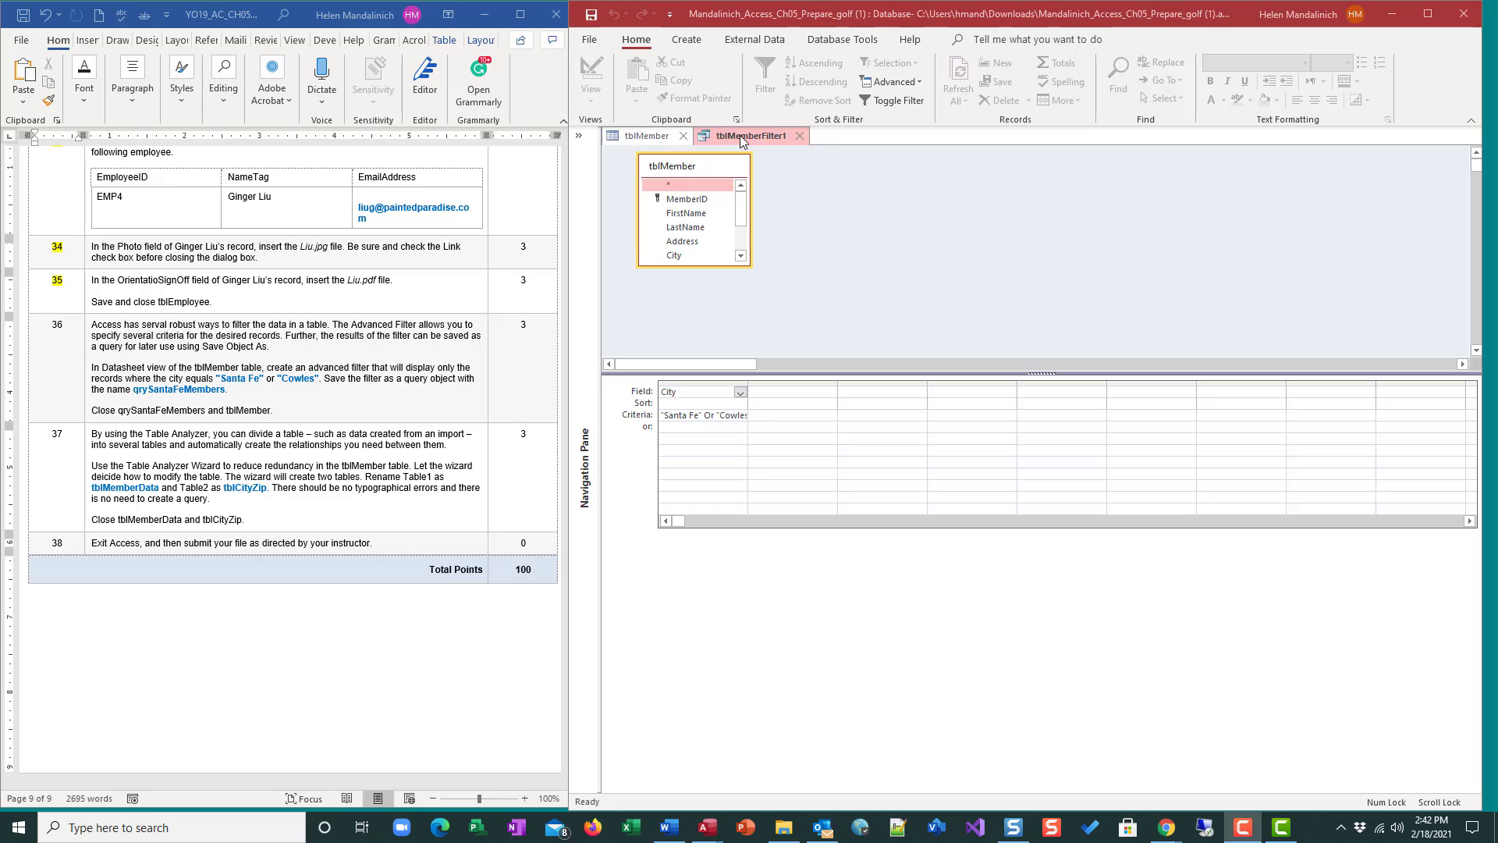
{"action": "left_click", "coordinate": [590, 40]}
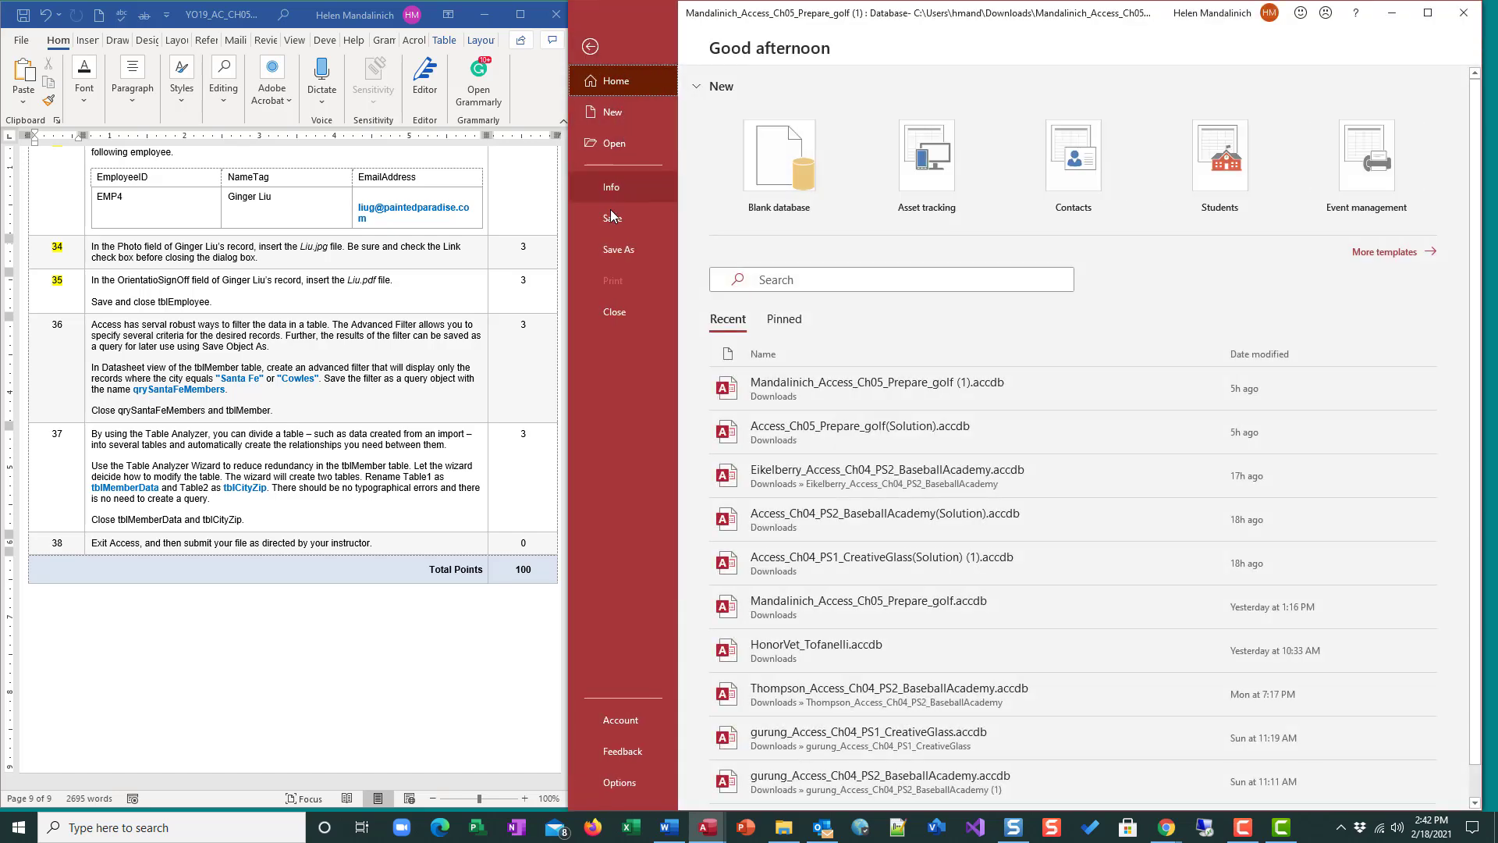
{"action": "left_click", "coordinate": [614, 250]}
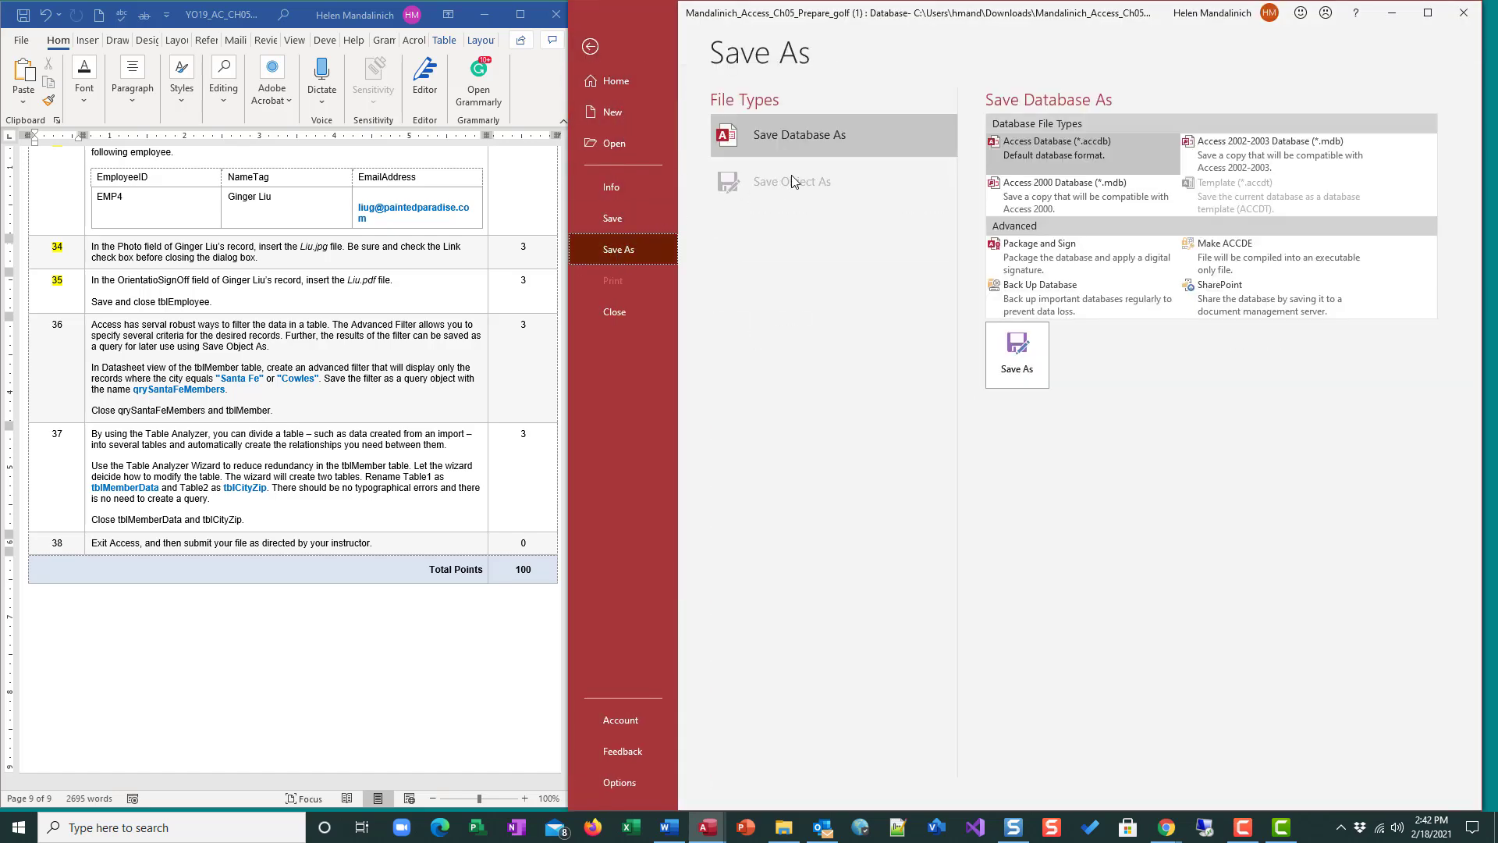
{"action": "left_click", "coordinate": [602, 50]}
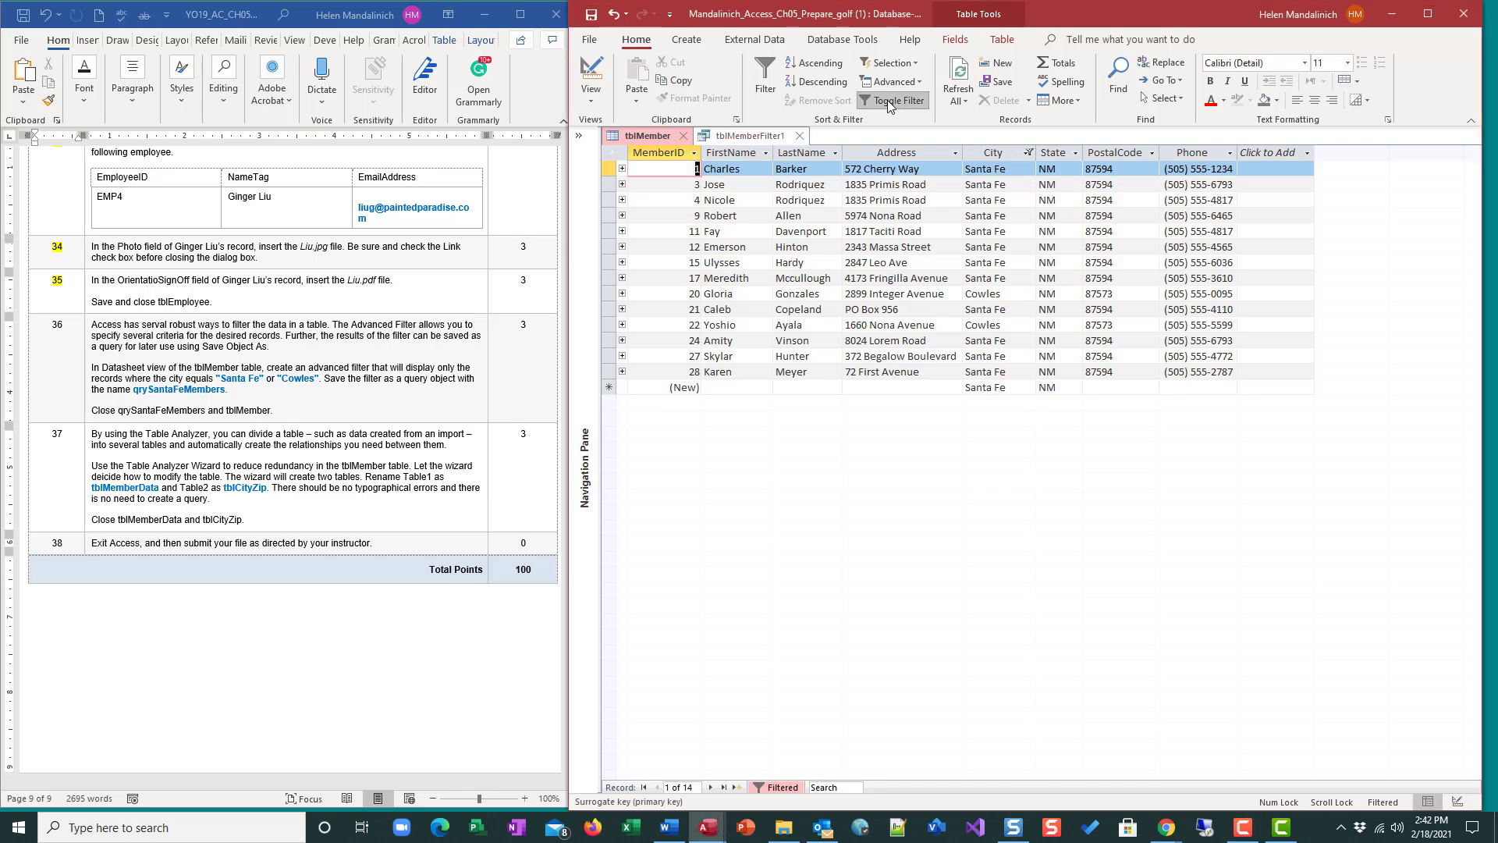
{"action": "left_click", "coordinate": [887, 100]}
{"action": "left_click", "coordinate": [887, 100]}
{"action": "left_click", "coordinate": [889, 101]}
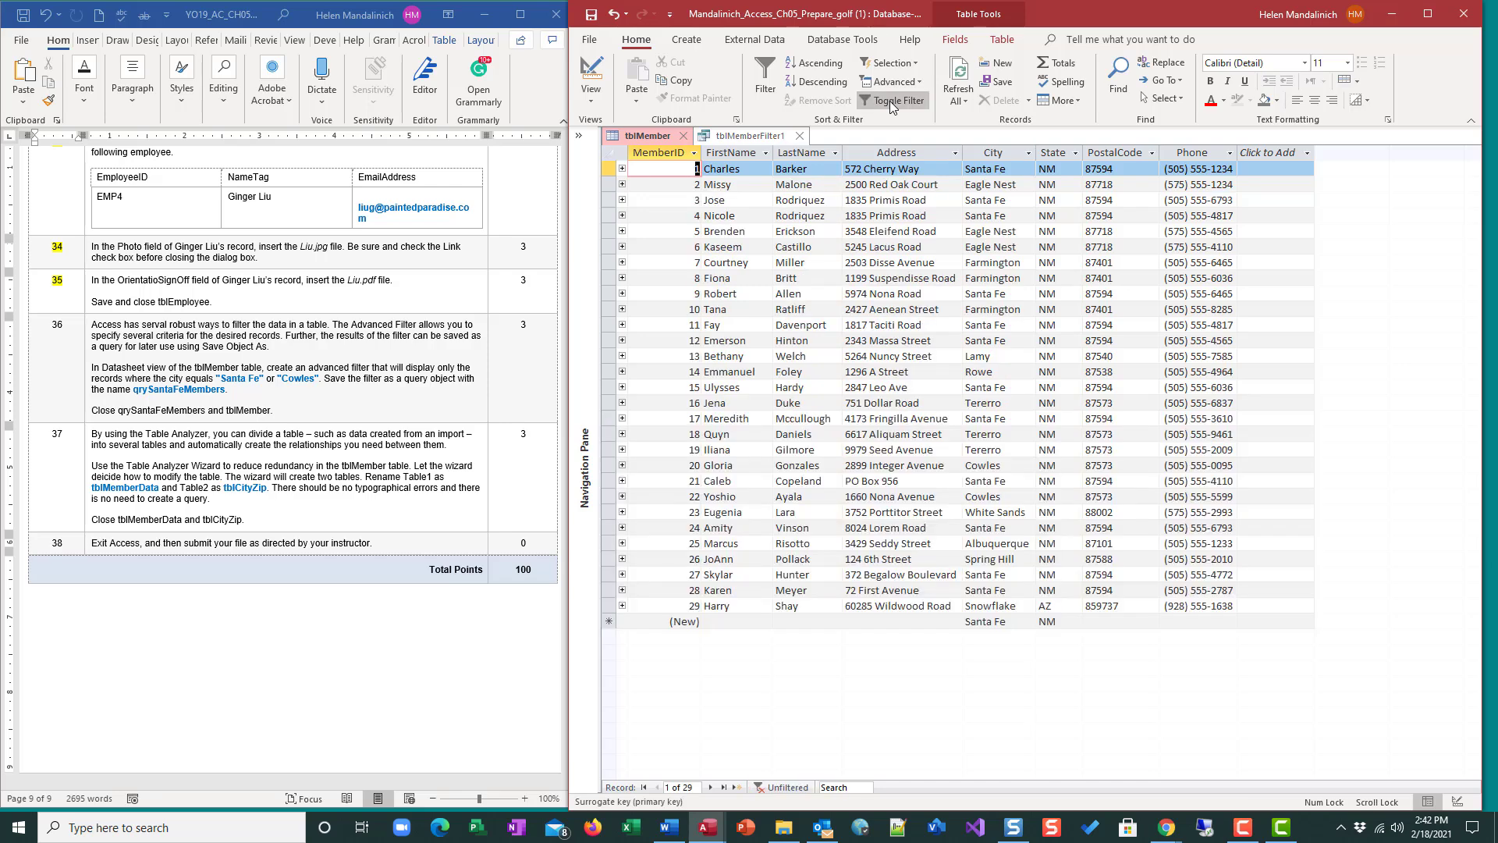
{"action": "left_click", "coordinate": [890, 100]}
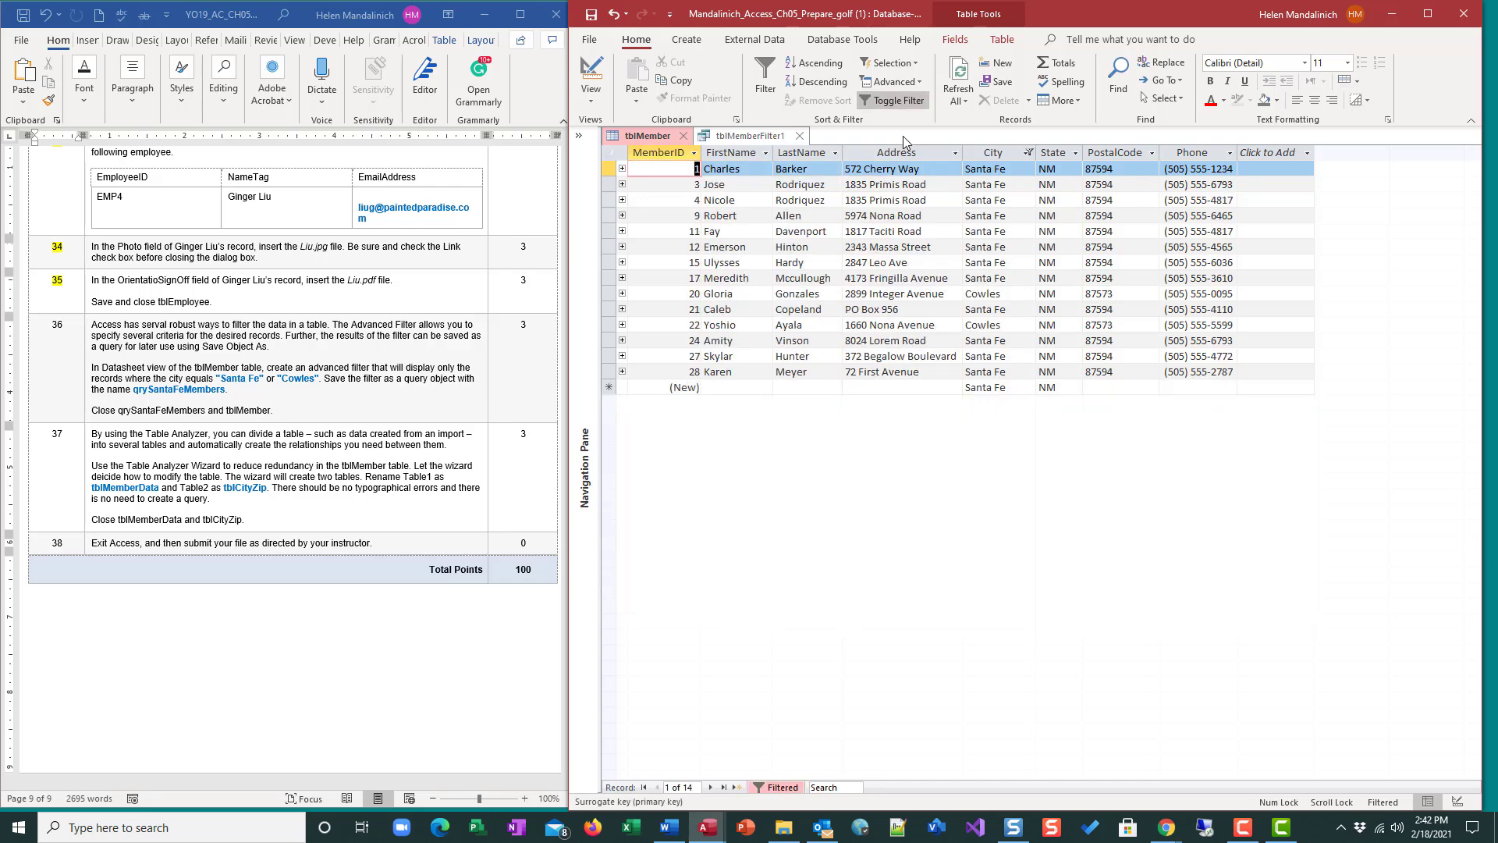
Save the filtered tblMember object as a query named qrySanataFeMembers.
{"action": "left_click", "coordinate": [589, 39]}
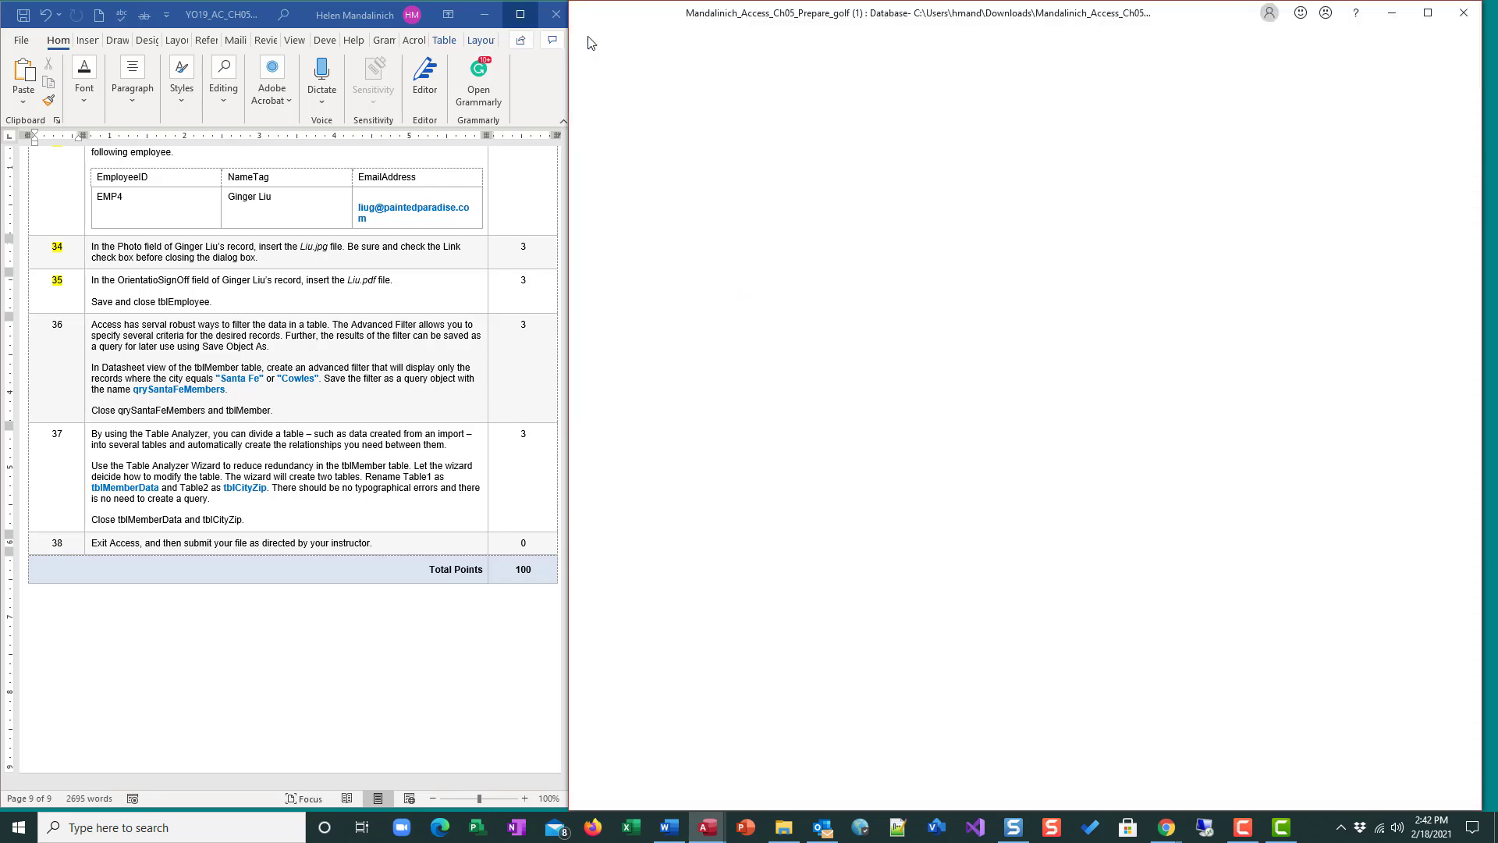
{"action": "left_click", "coordinate": [620, 248]}
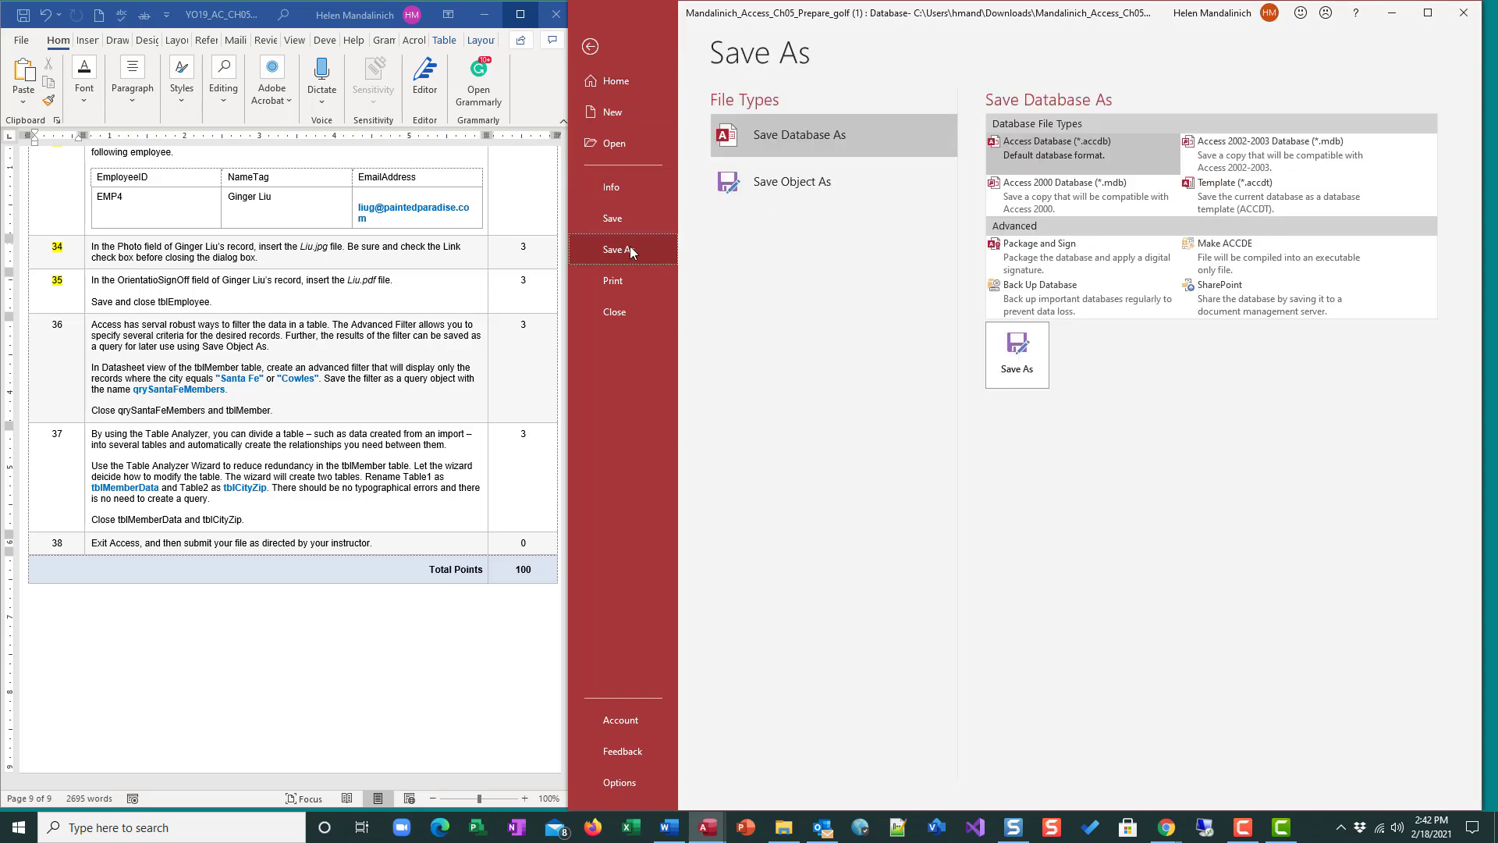
{"action": "left_click", "coordinate": [804, 189]}
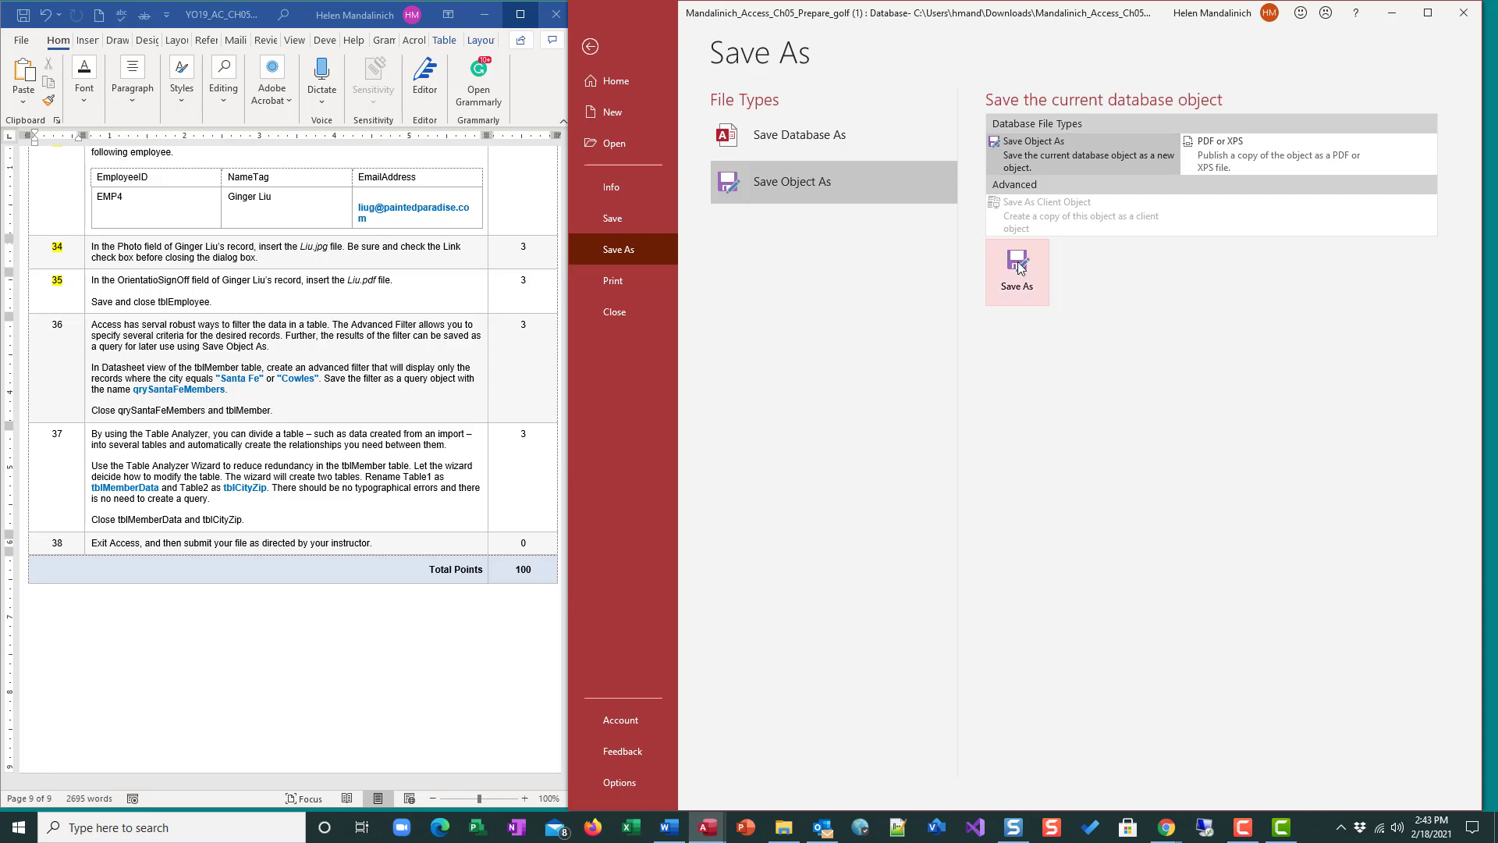
{"action": "left_click", "coordinate": [1018, 289]}
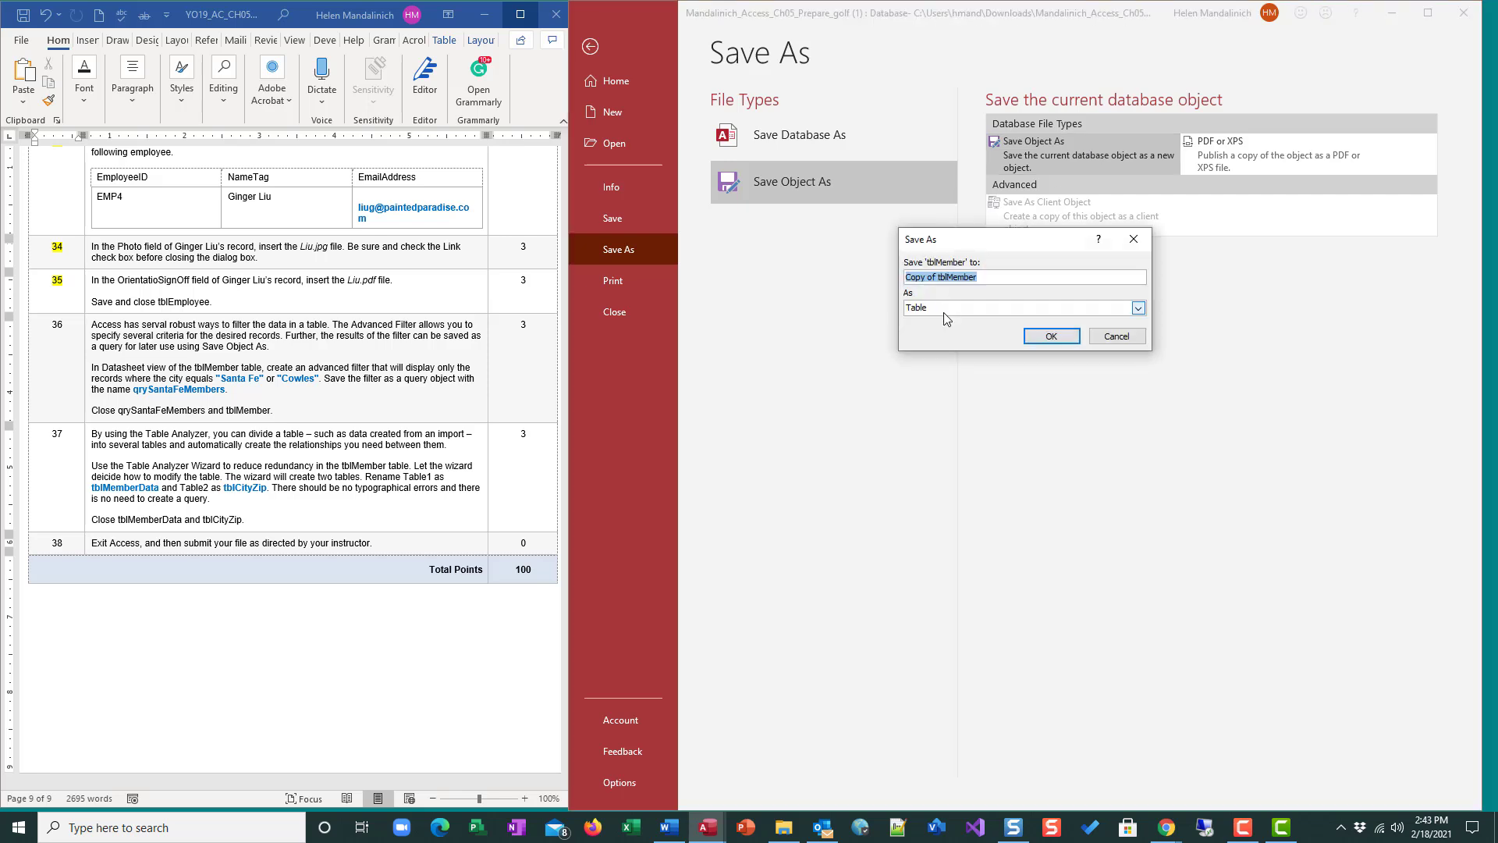
{"action": "left_click", "coordinate": [968, 277]}
{"action": "left_click_drag", "start_coordinate": [968, 277], "coordinate": [841, 287]}
{"action": "type", "text": "qrySanataFeMembers"}
{"action": "left_click", "coordinate": [955, 309]}
{"action": "left_click", "coordinate": [948, 333]}
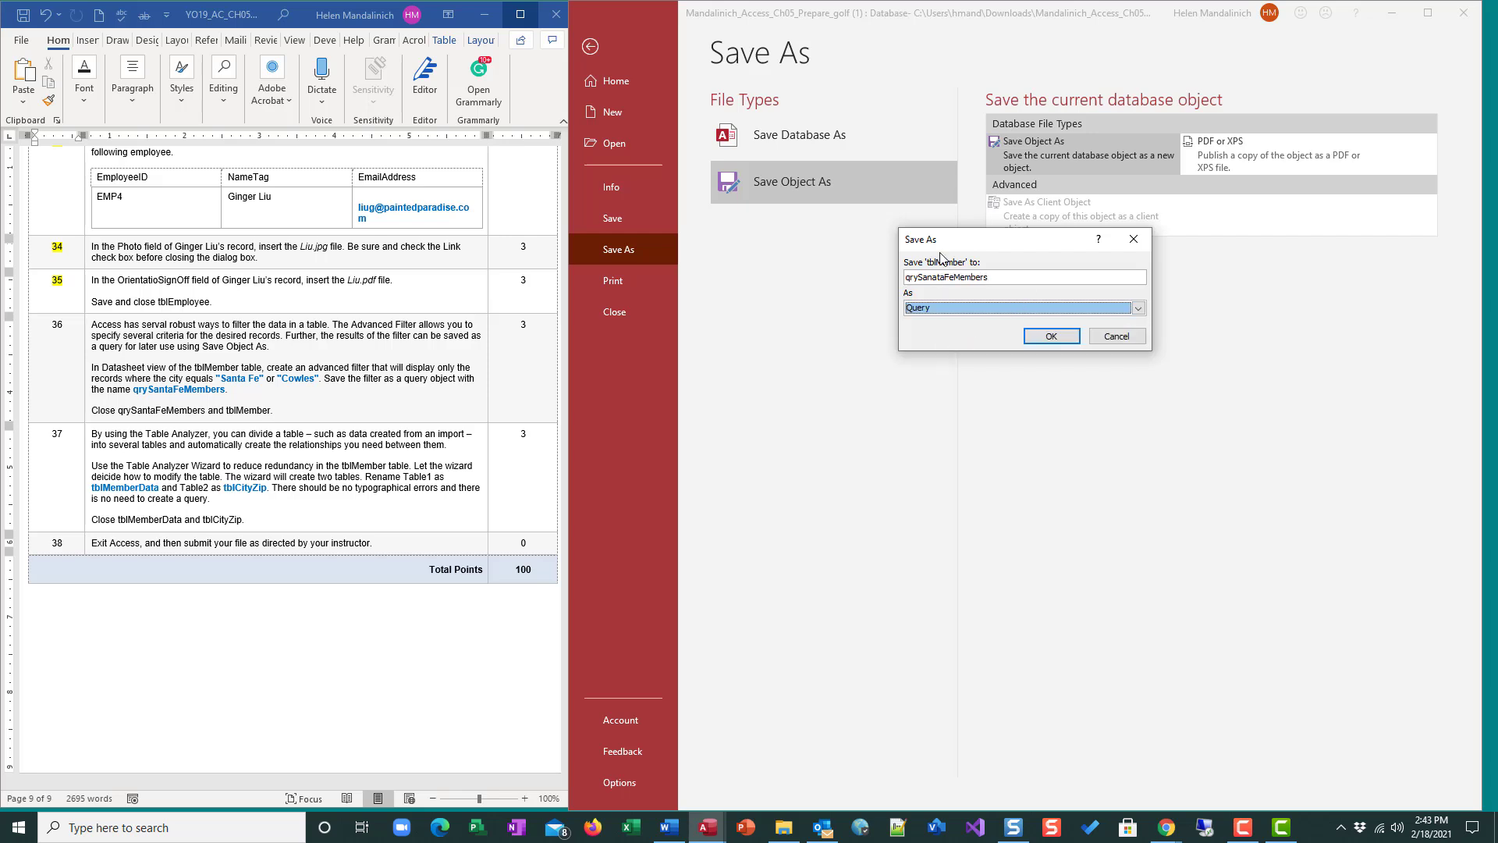
{"action": "left_click", "coordinate": [1048, 336]}
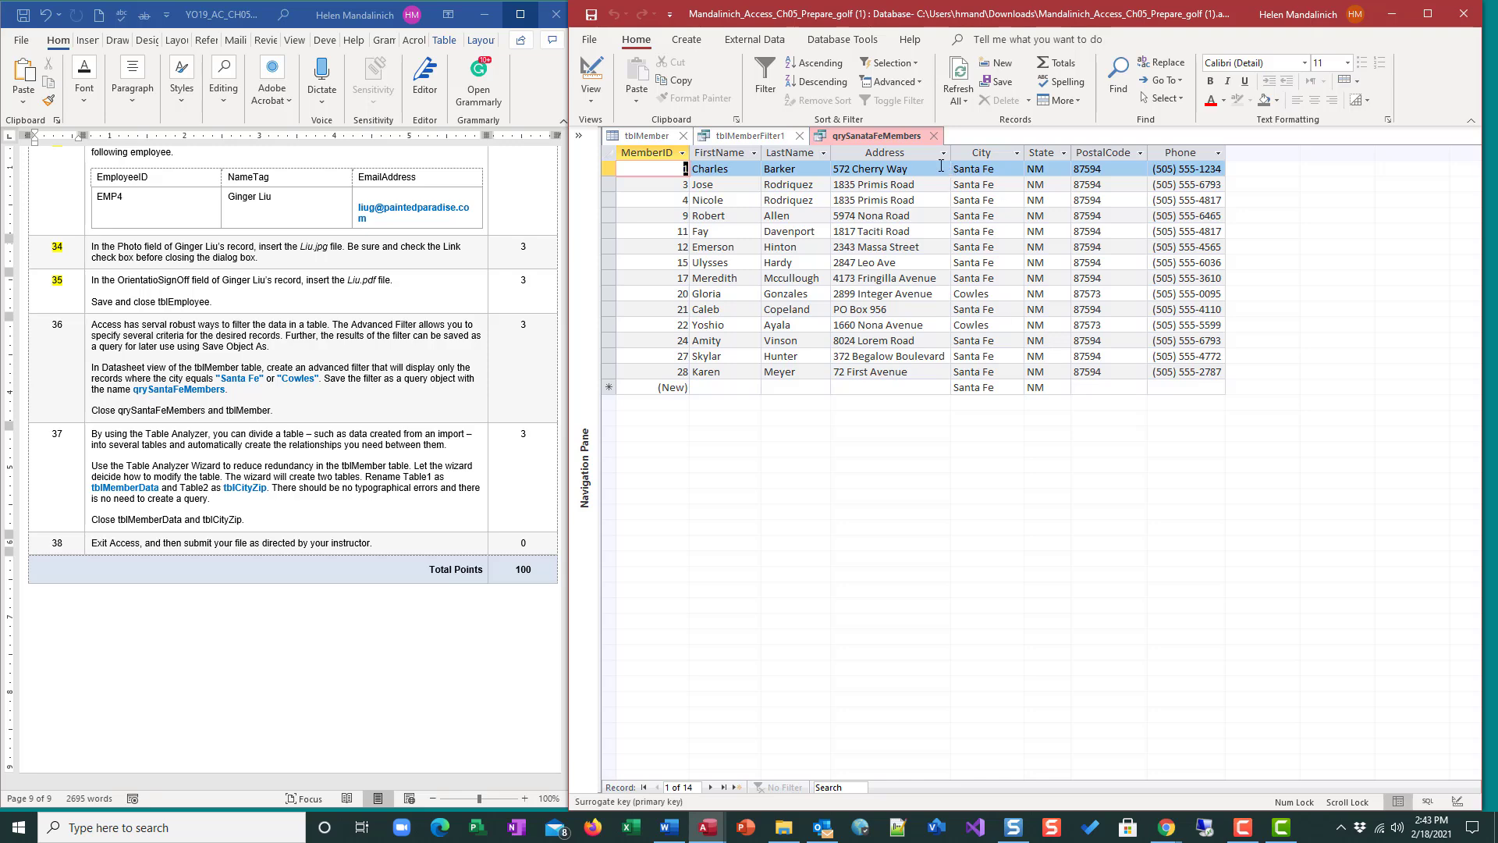
Close the query, the filter and tblMember without saving design changes to tblMember.
{"action": "left_click", "coordinate": [935, 136]}
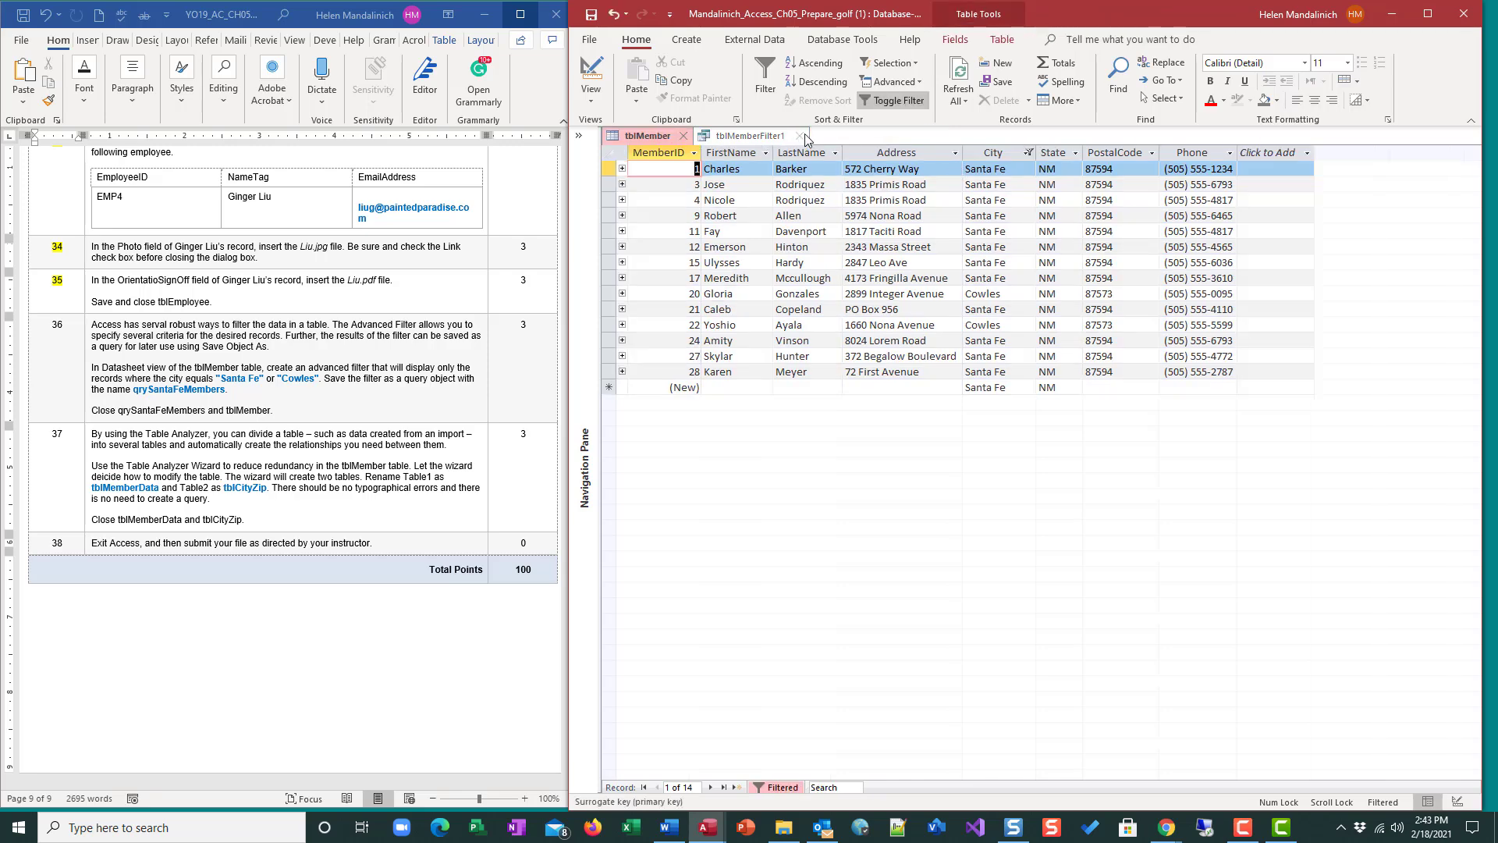
{"action": "left_click", "coordinate": [800, 135]}
{"action": "left_click", "coordinate": [683, 136]}
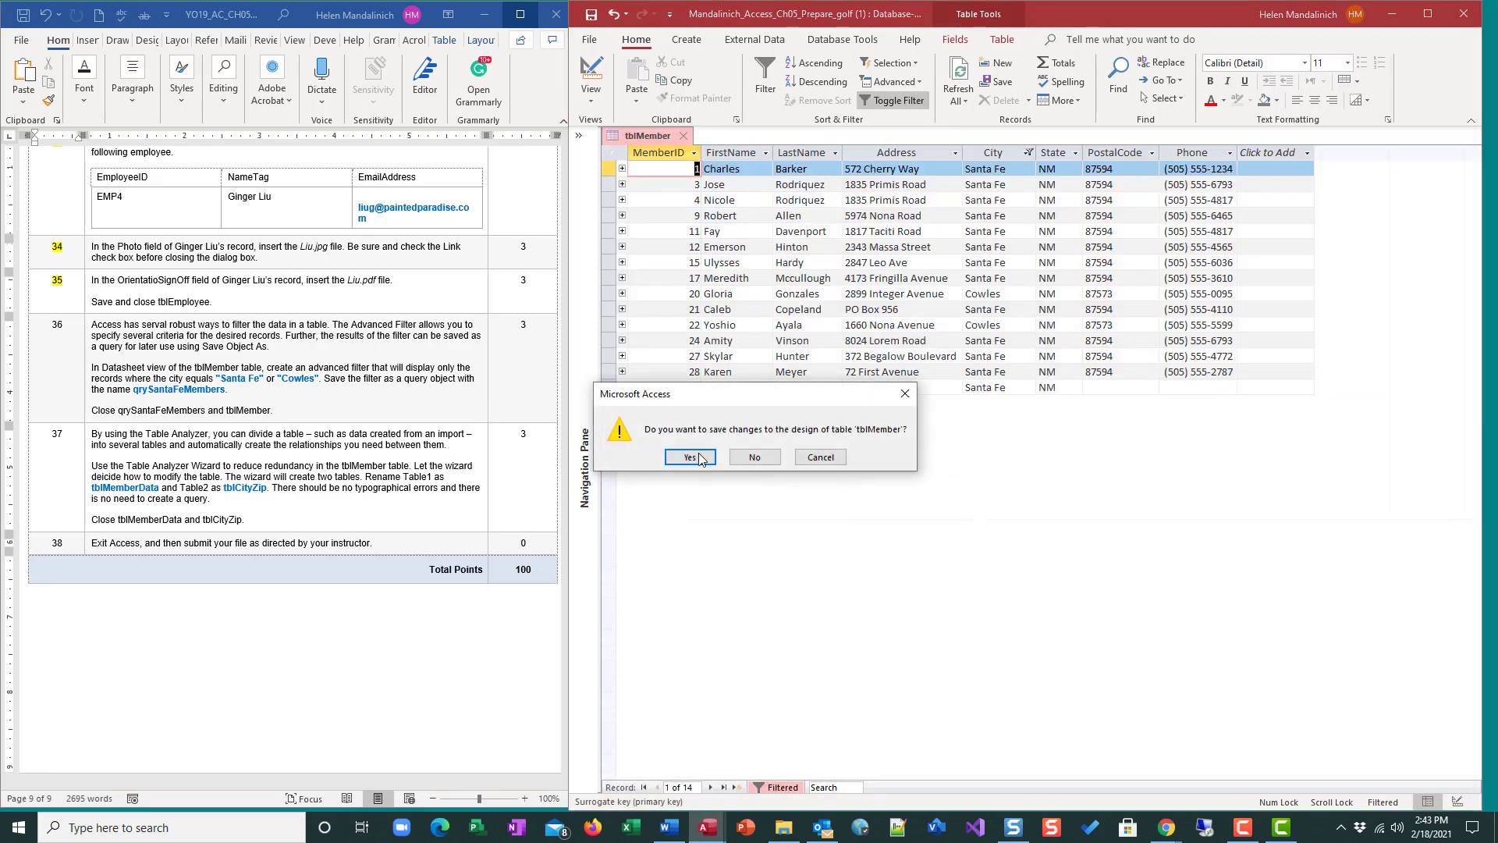
{"action": "left_click", "coordinate": [755, 458]}
{"action": "left_click", "coordinate": [578, 135]}
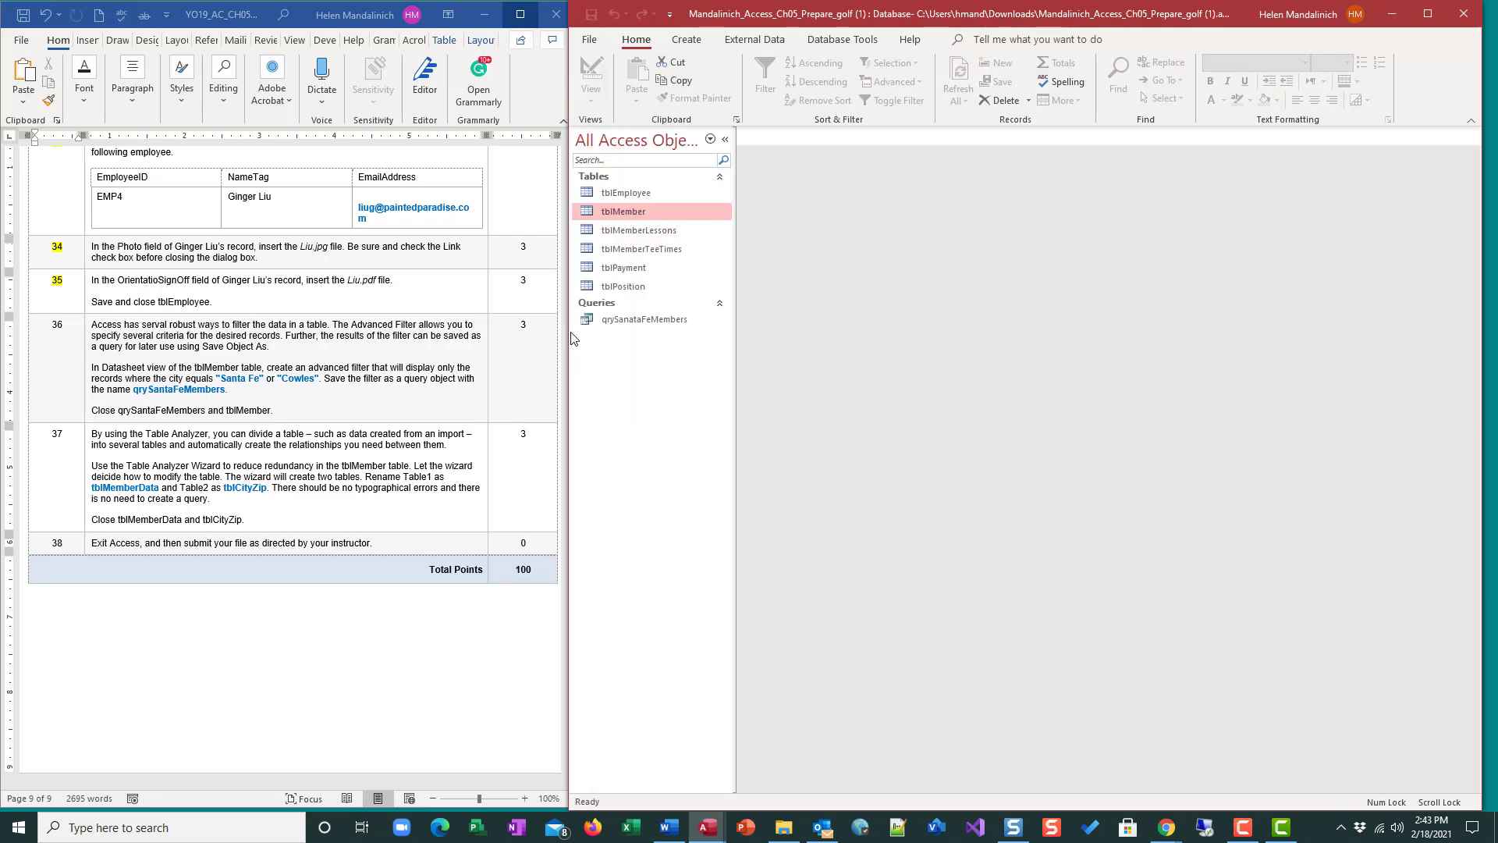
Rename the saved query to qrySantaFeMembers and review its records in Datasheet view.
{"action": "double_click", "coordinate": [638, 320]}
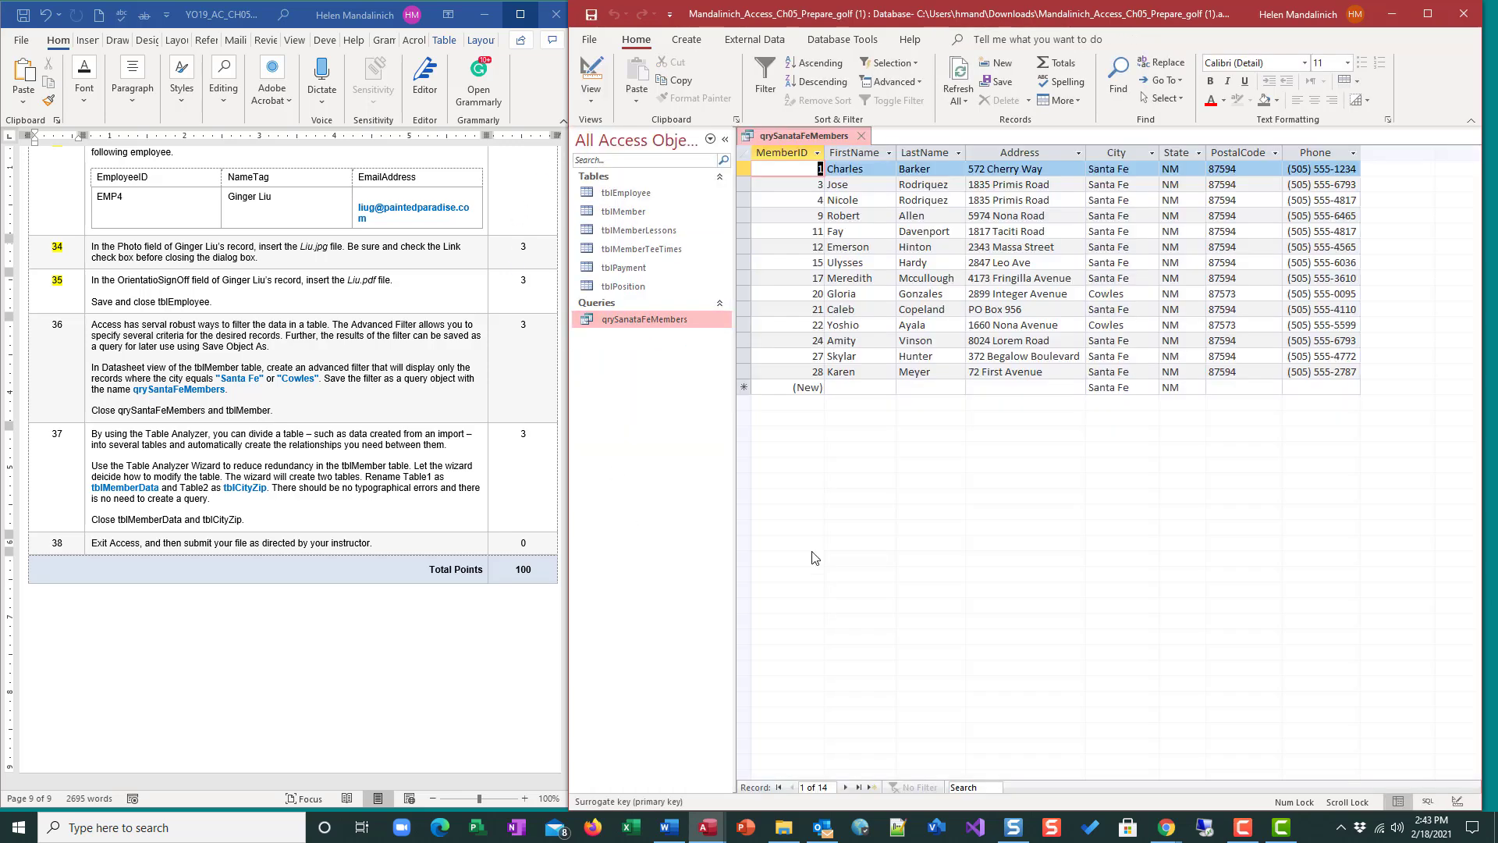
{"action": "left_click", "coordinate": [860, 136]}
{"action": "right_click", "coordinate": [624, 319]}
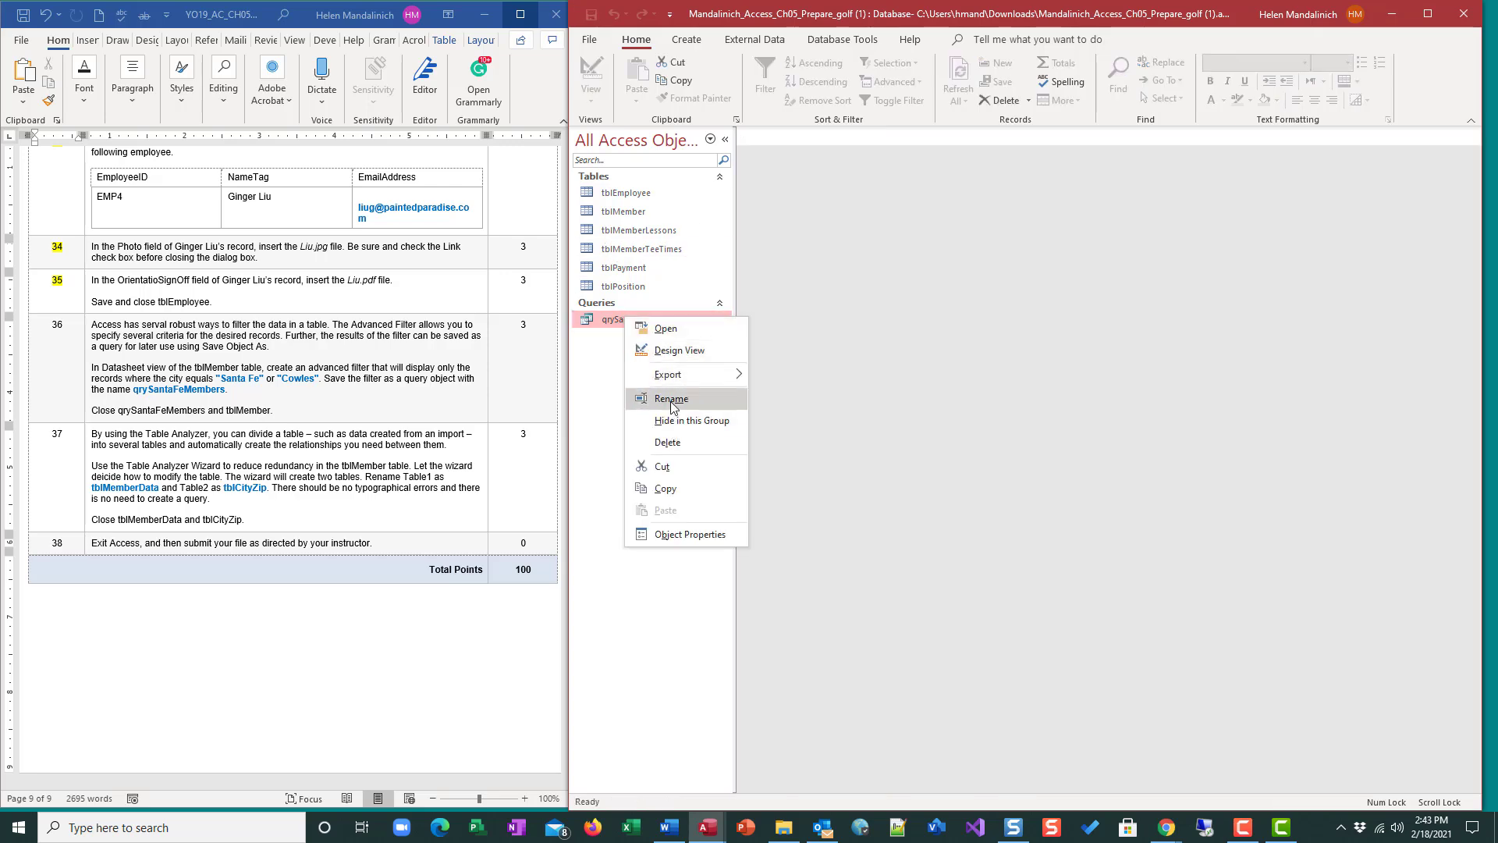
{"action": "left_click", "coordinate": [673, 398]}
{"action": "left_click", "coordinate": [636, 319]}
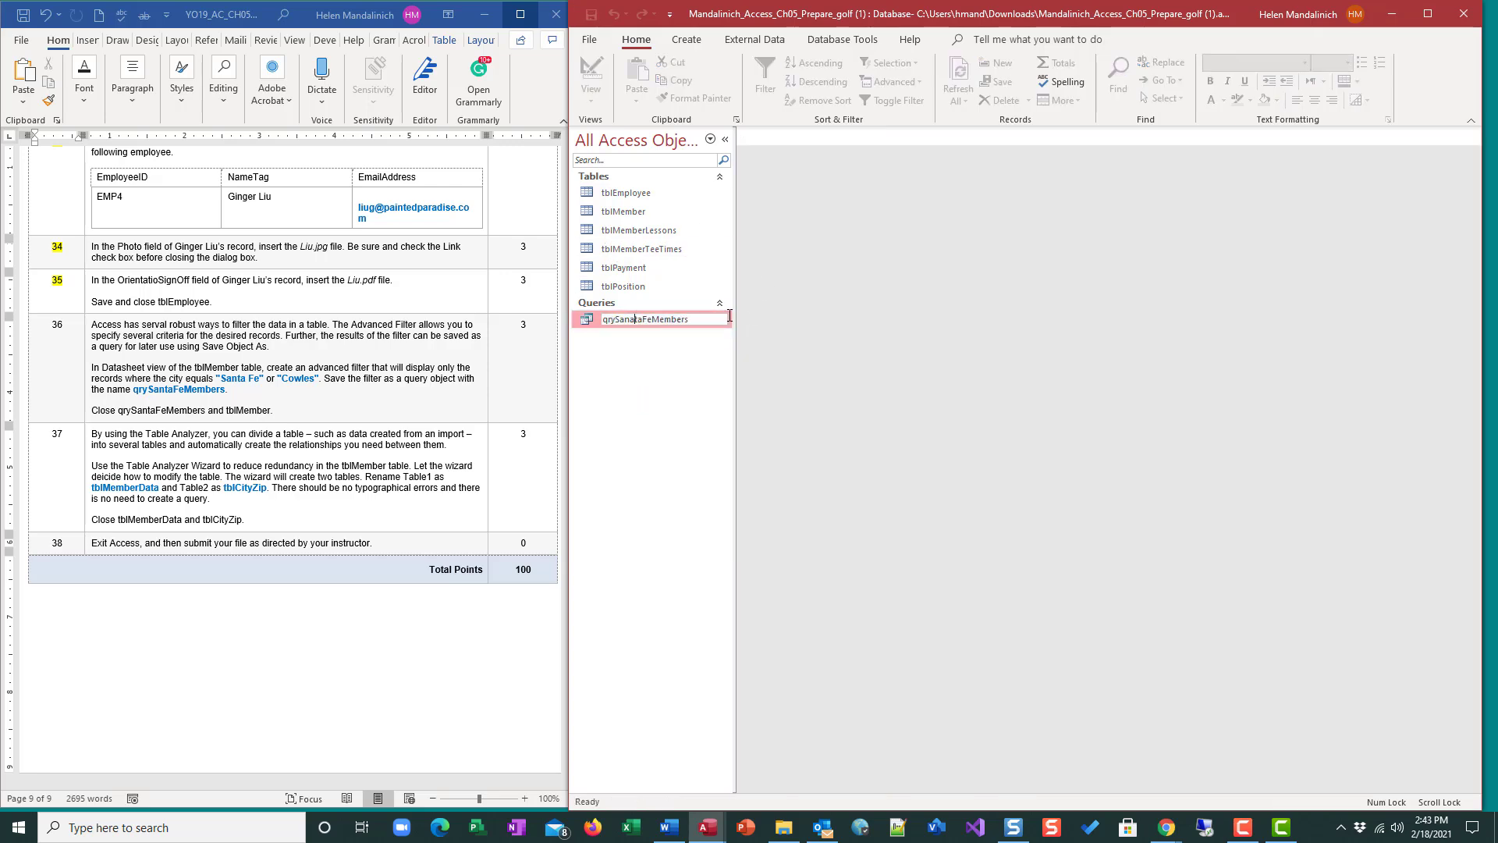
{"action": "key", "text": "BackSpace"}
{"action": "key", "text": "Return"}
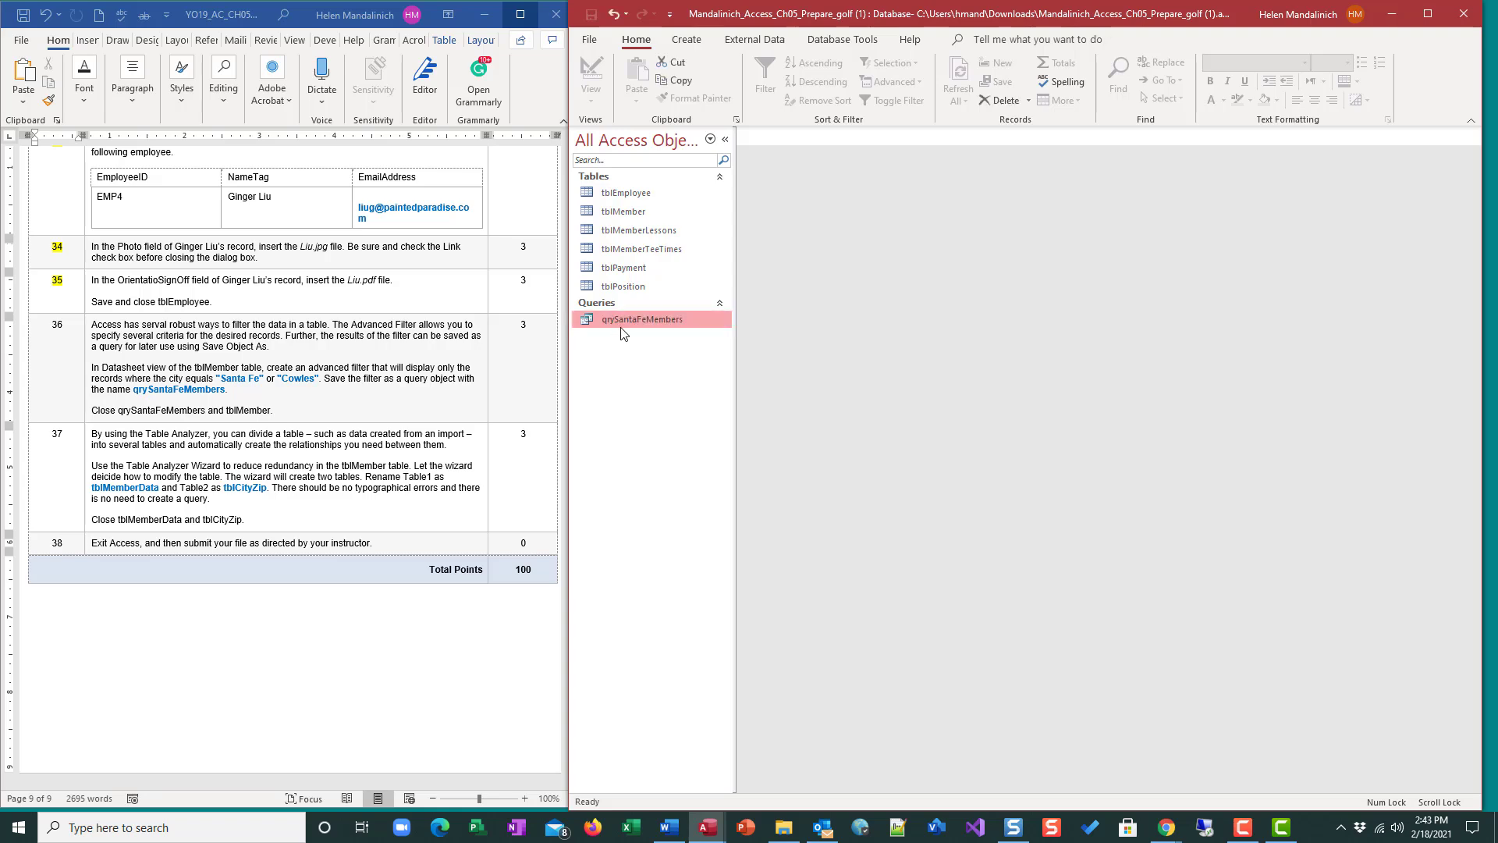
{"action": "double_click", "coordinate": [655, 318]}
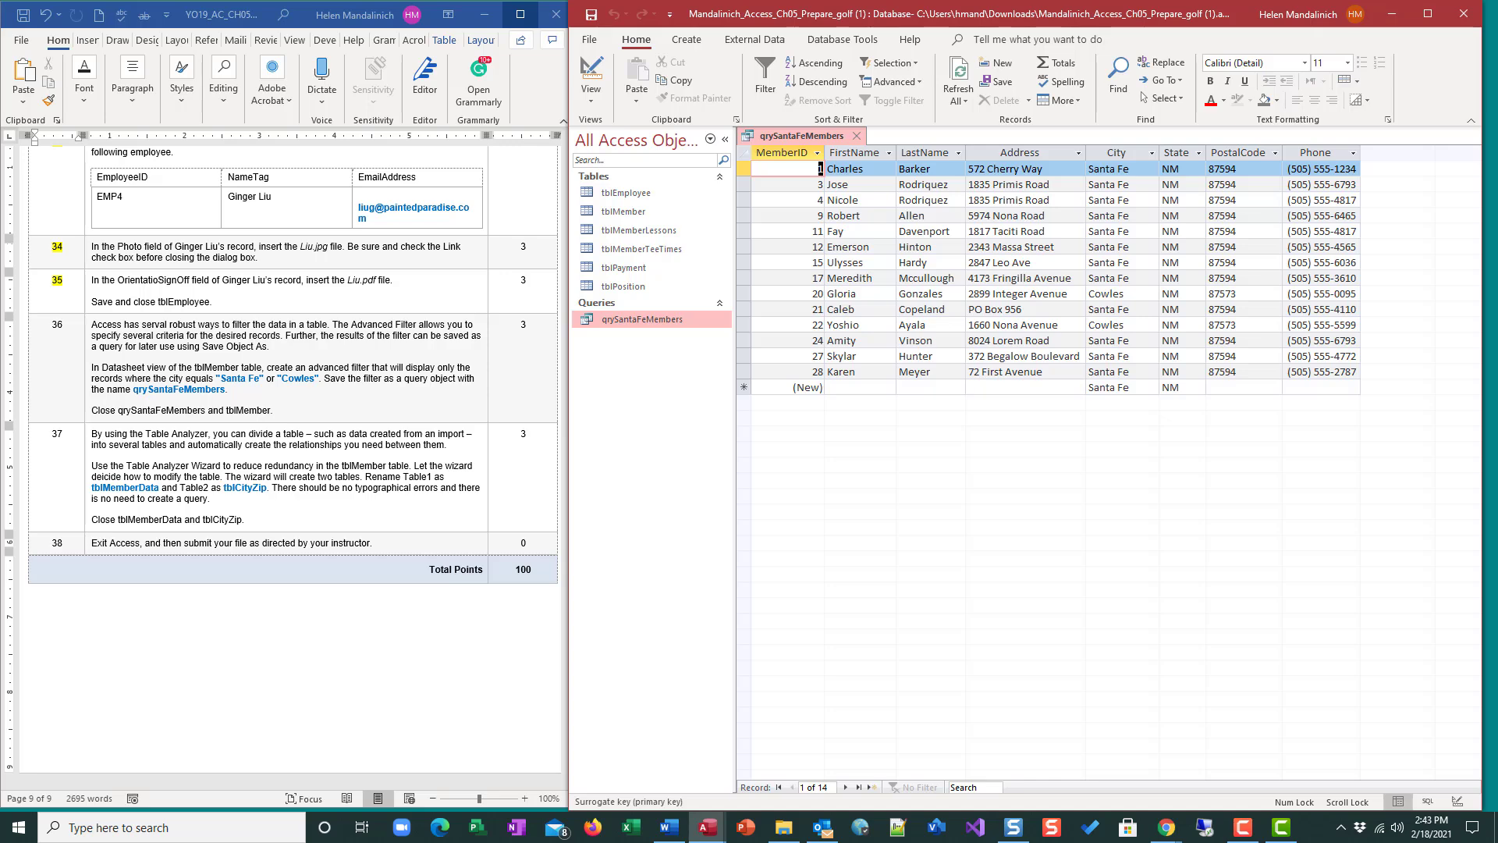
{"action": "left_click", "coordinate": [856, 135]}
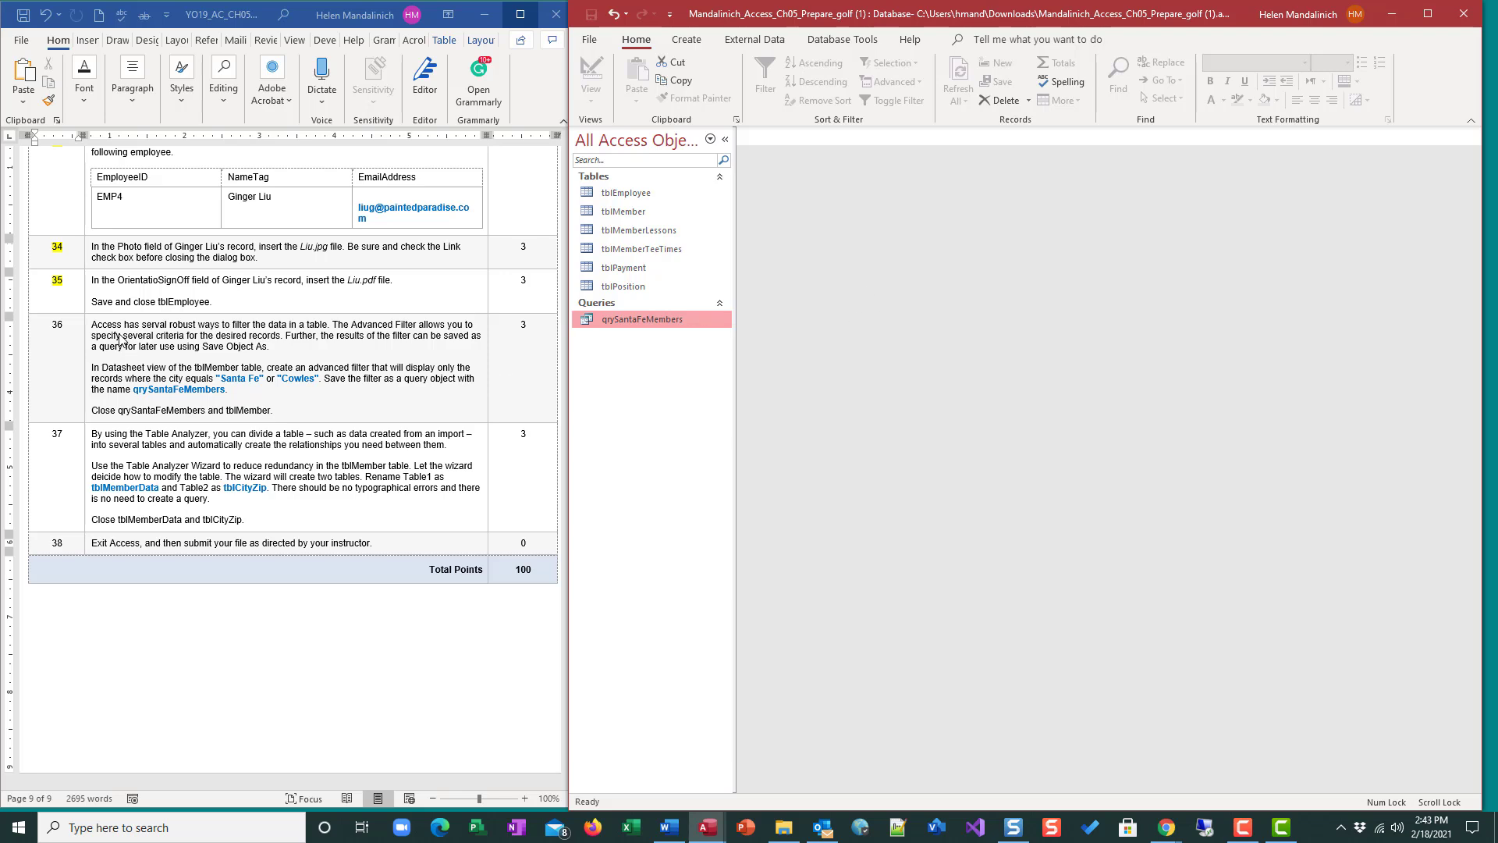
Highlight step number 36 in yellow in the instructions document.
{"action": "left_click_drag", "start_coordinate": [71, 321], "coordinate": [40, 321]}
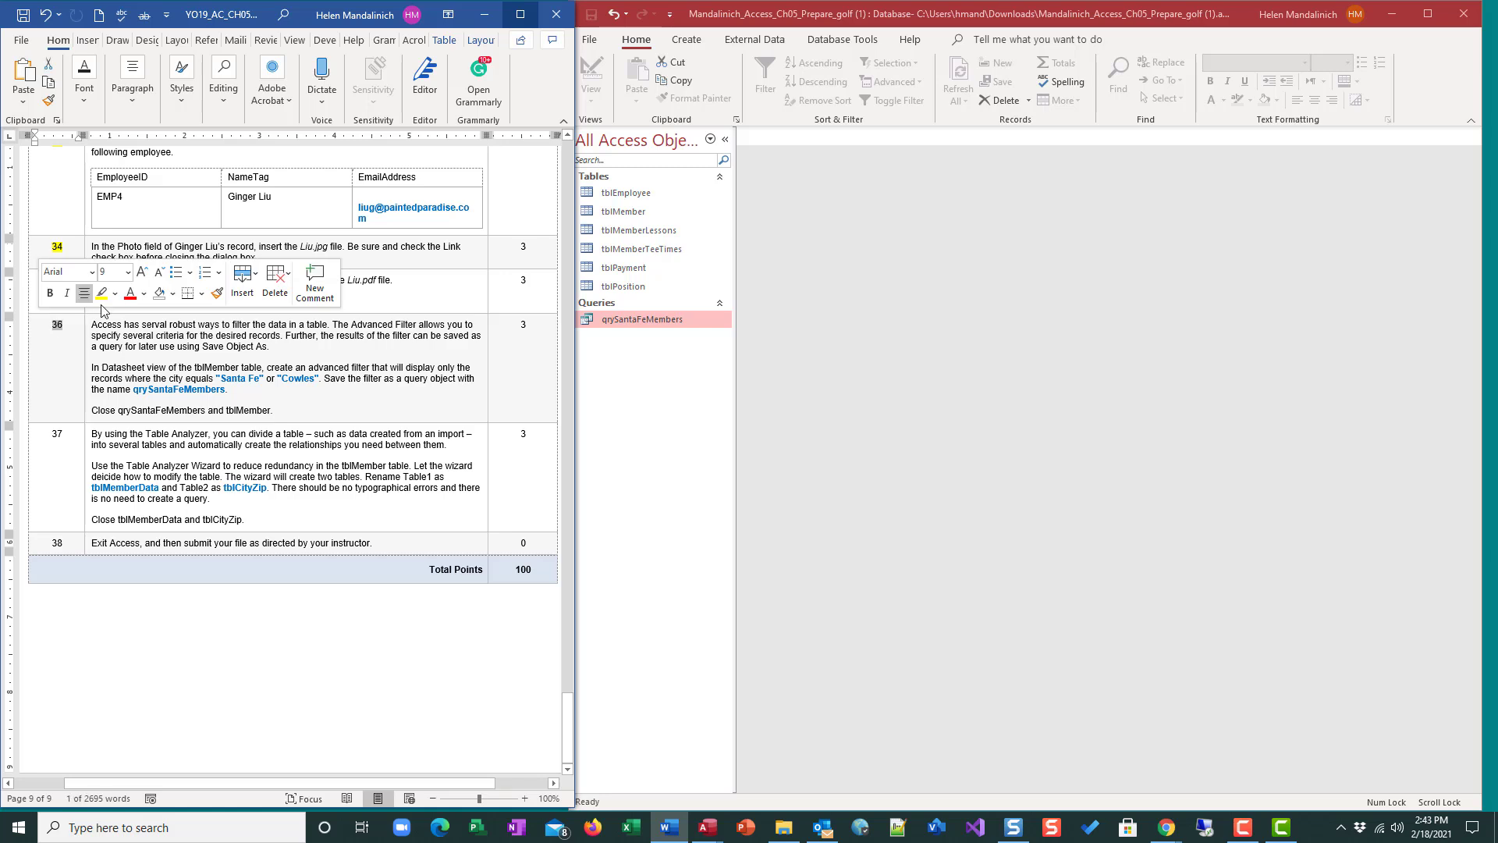
{"action": "left_click", "coordinate": [107, 300]}
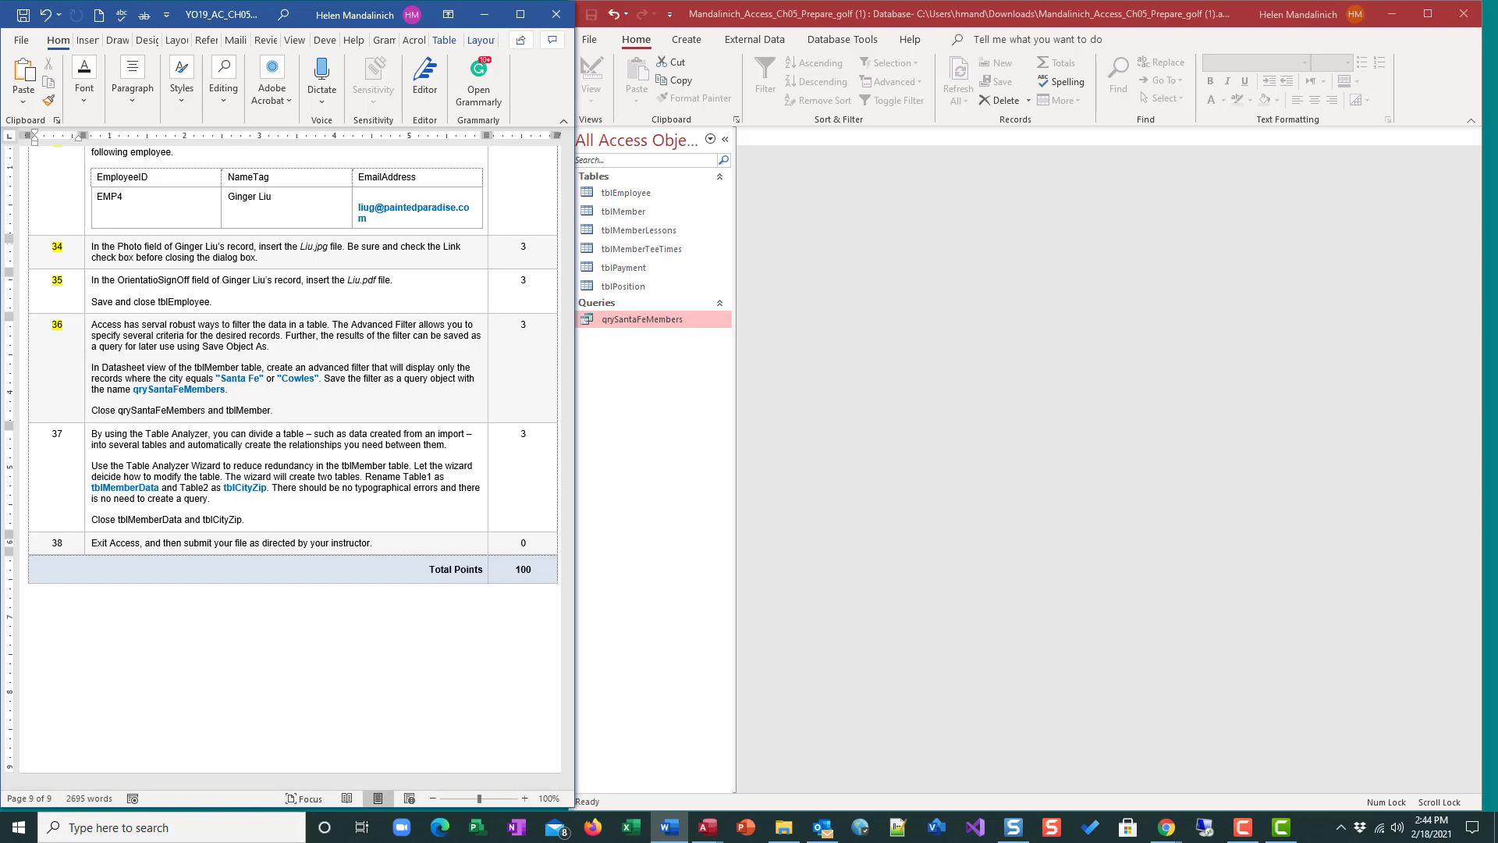
Start the Table Analyzer Wizard on tblMember and let the wizard decide which fields go in which tables.
{"action": "key", "text": "alt+Tab"}
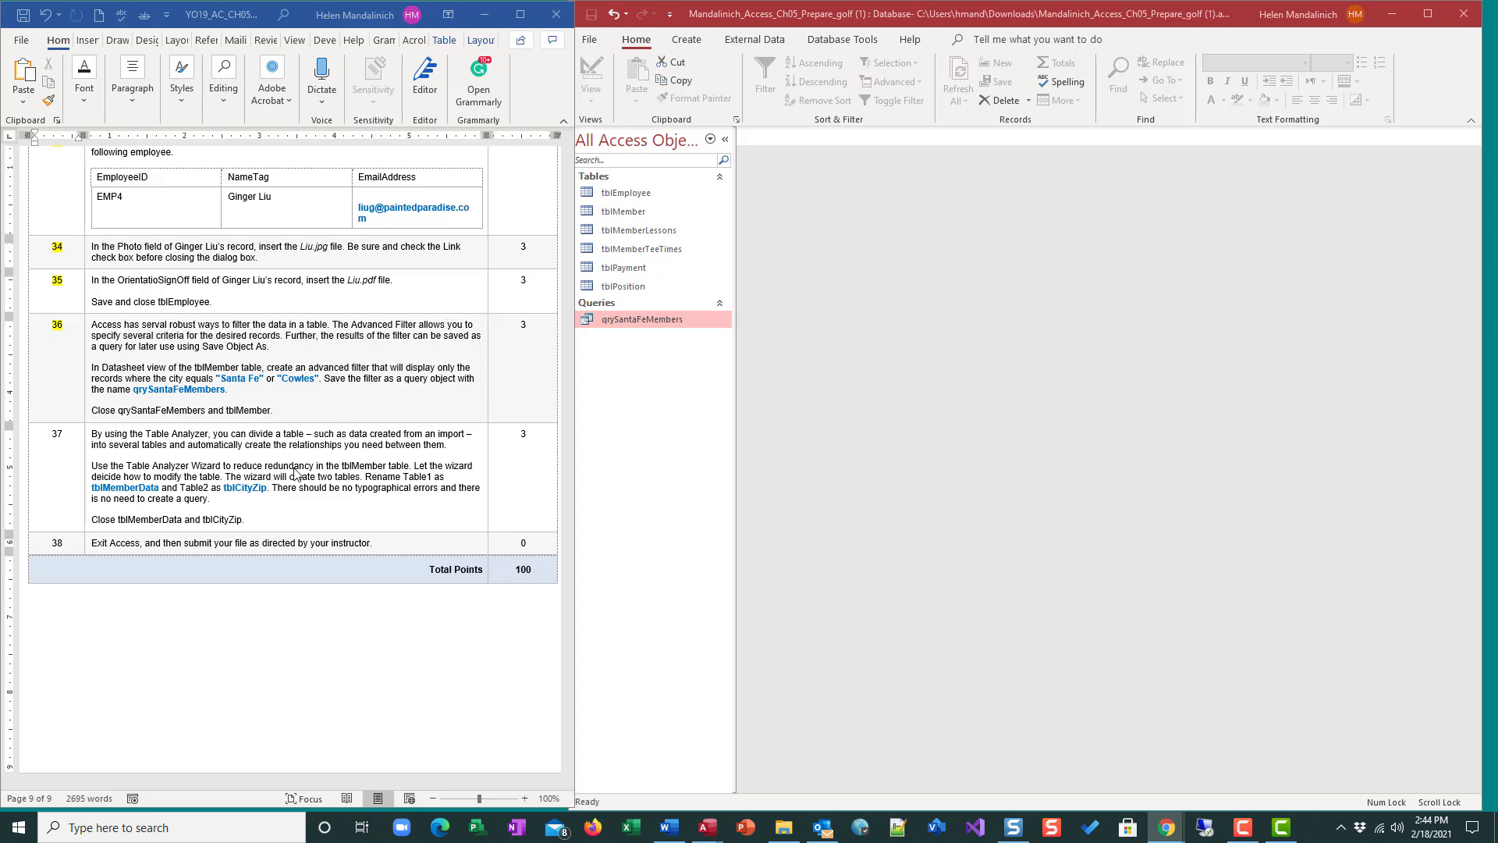
{"action": "left_click", "coordinate": [662, 212]}
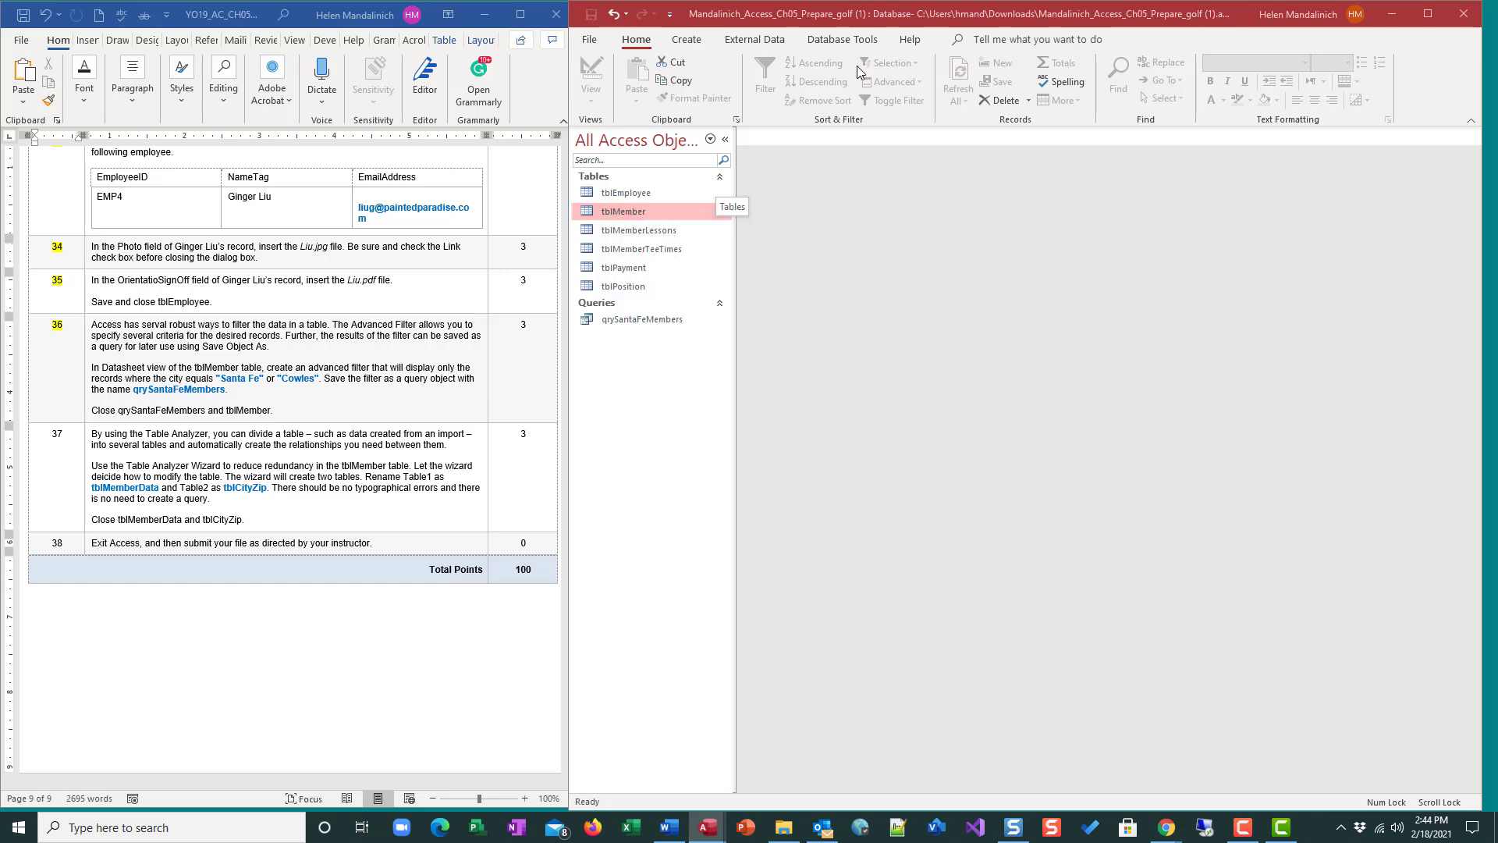
{"action": "left_click", "coordinate": [859, 43]}
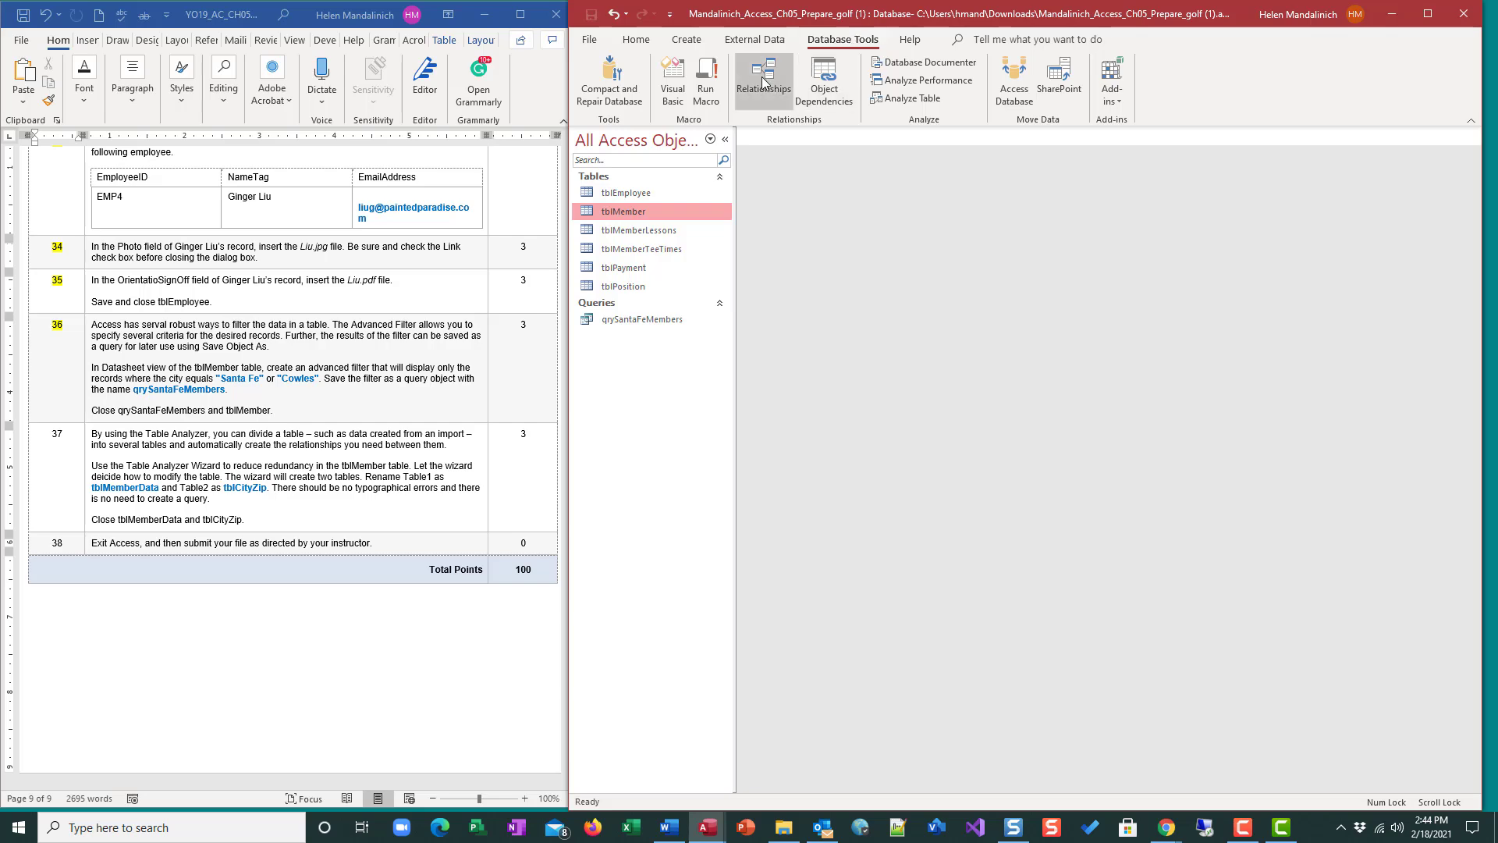
{"action": "left_click", "coordinate": [891, 99]}
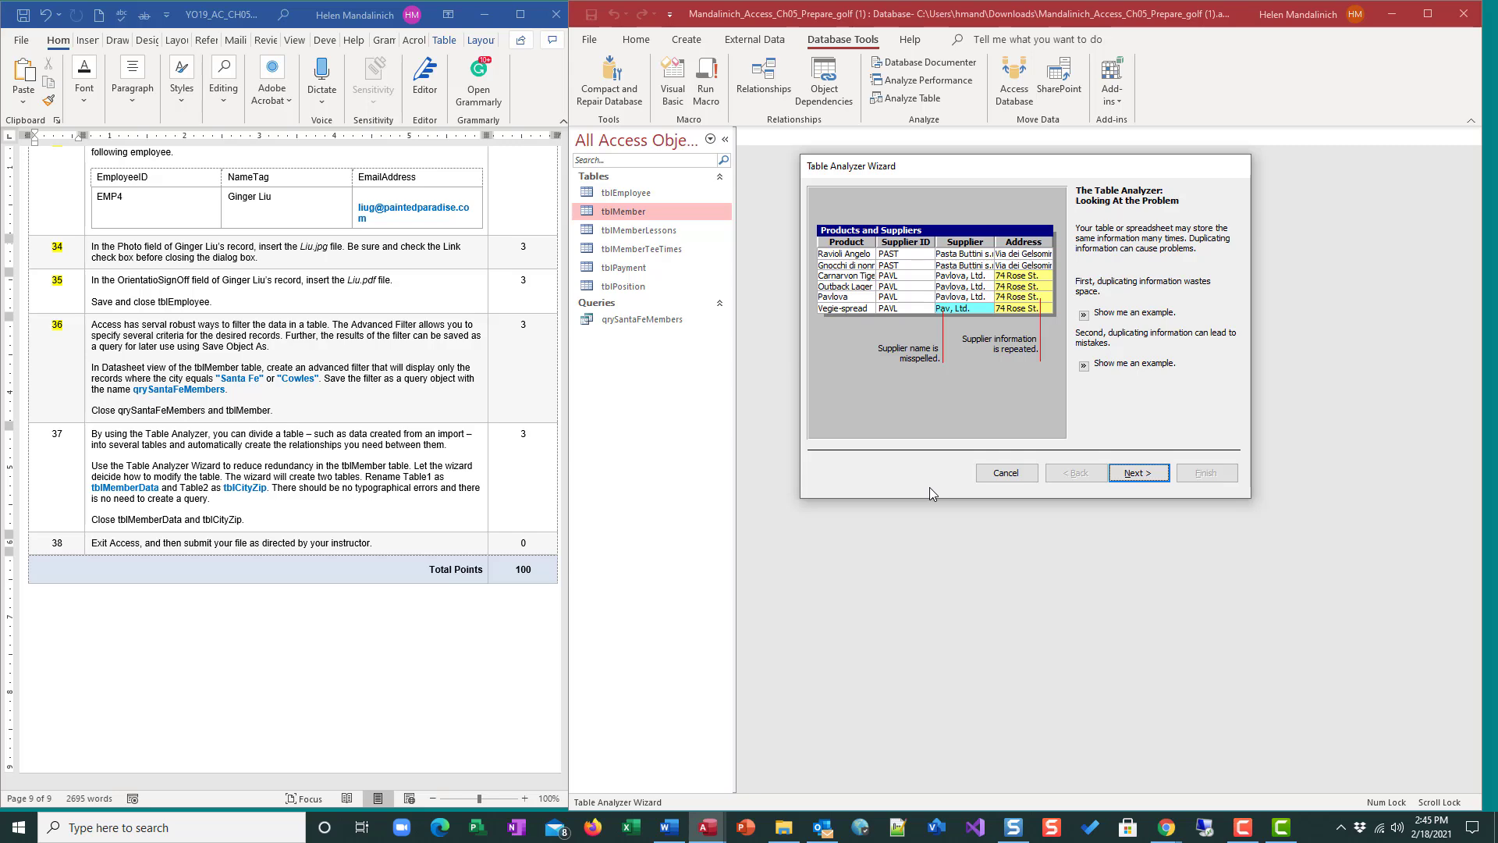
{"action": "left_click", "coordinate": [1135, 473]}
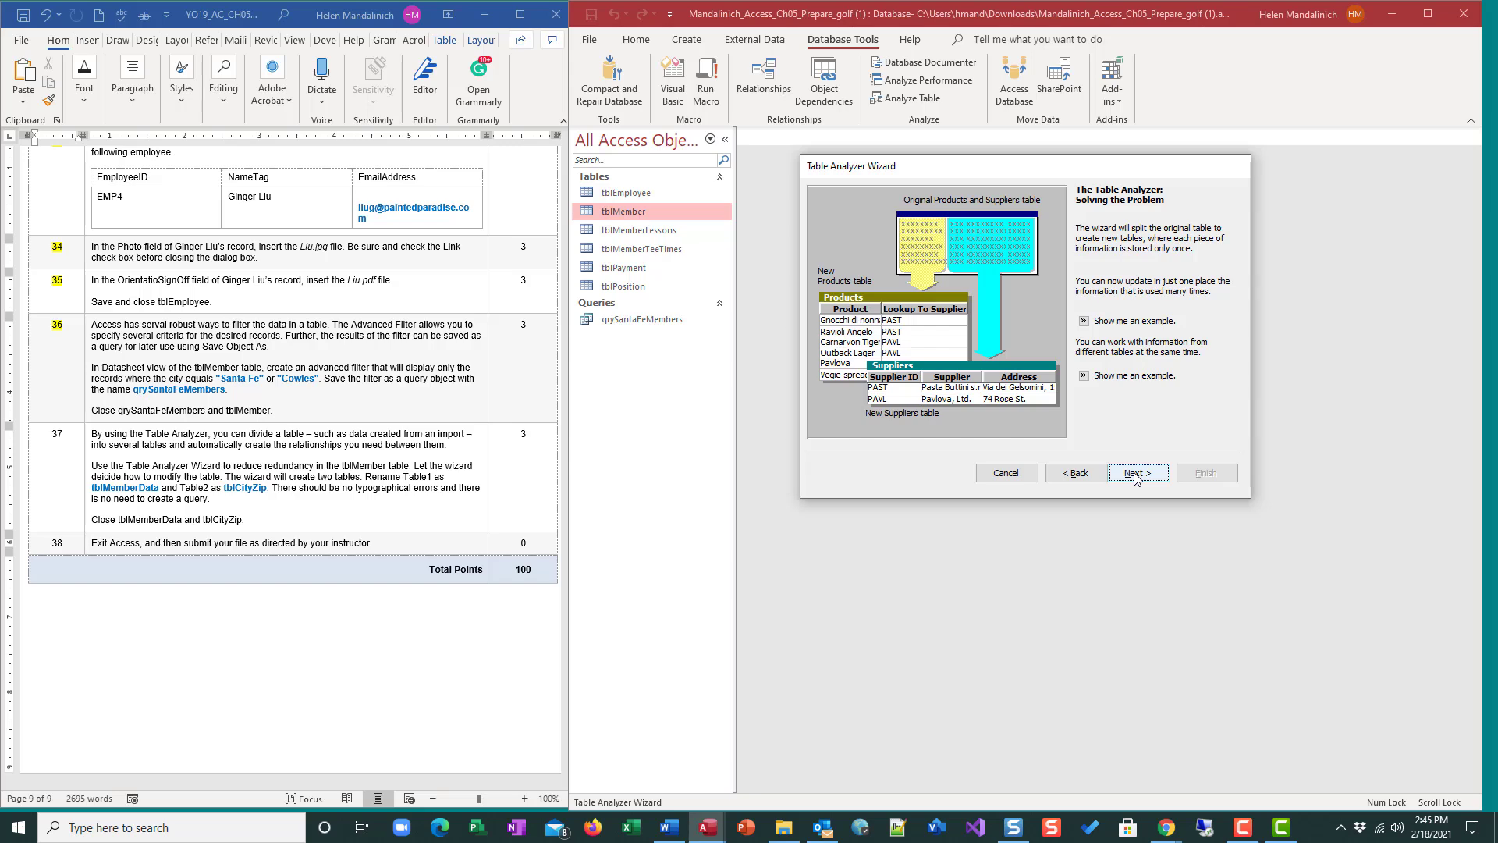
{"action": "left_click", "coordinate": [1135, 474]}
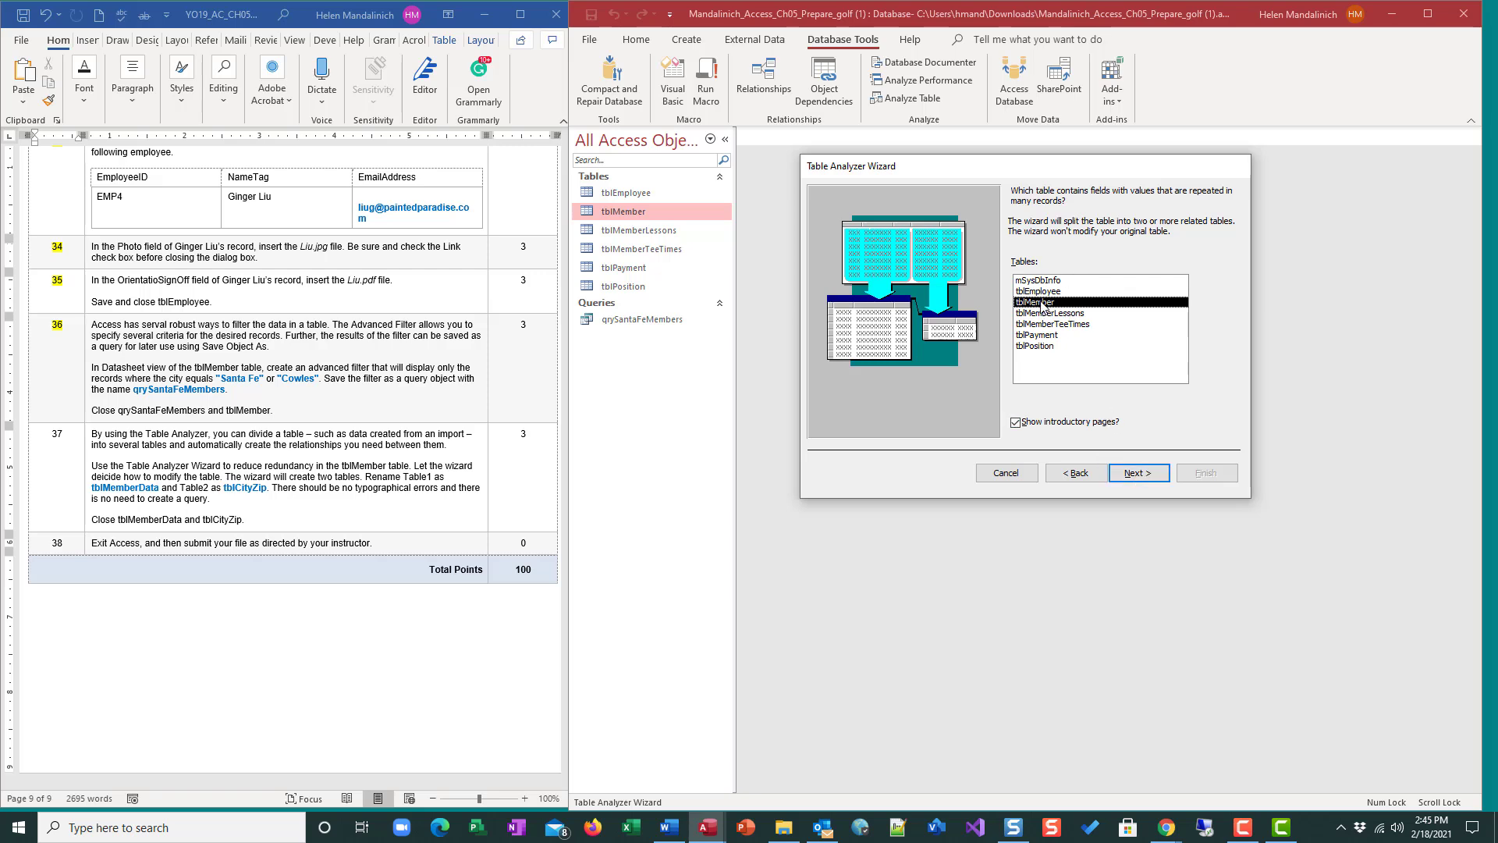
{"action": "left_click", "coordinate": [1127, 479]}
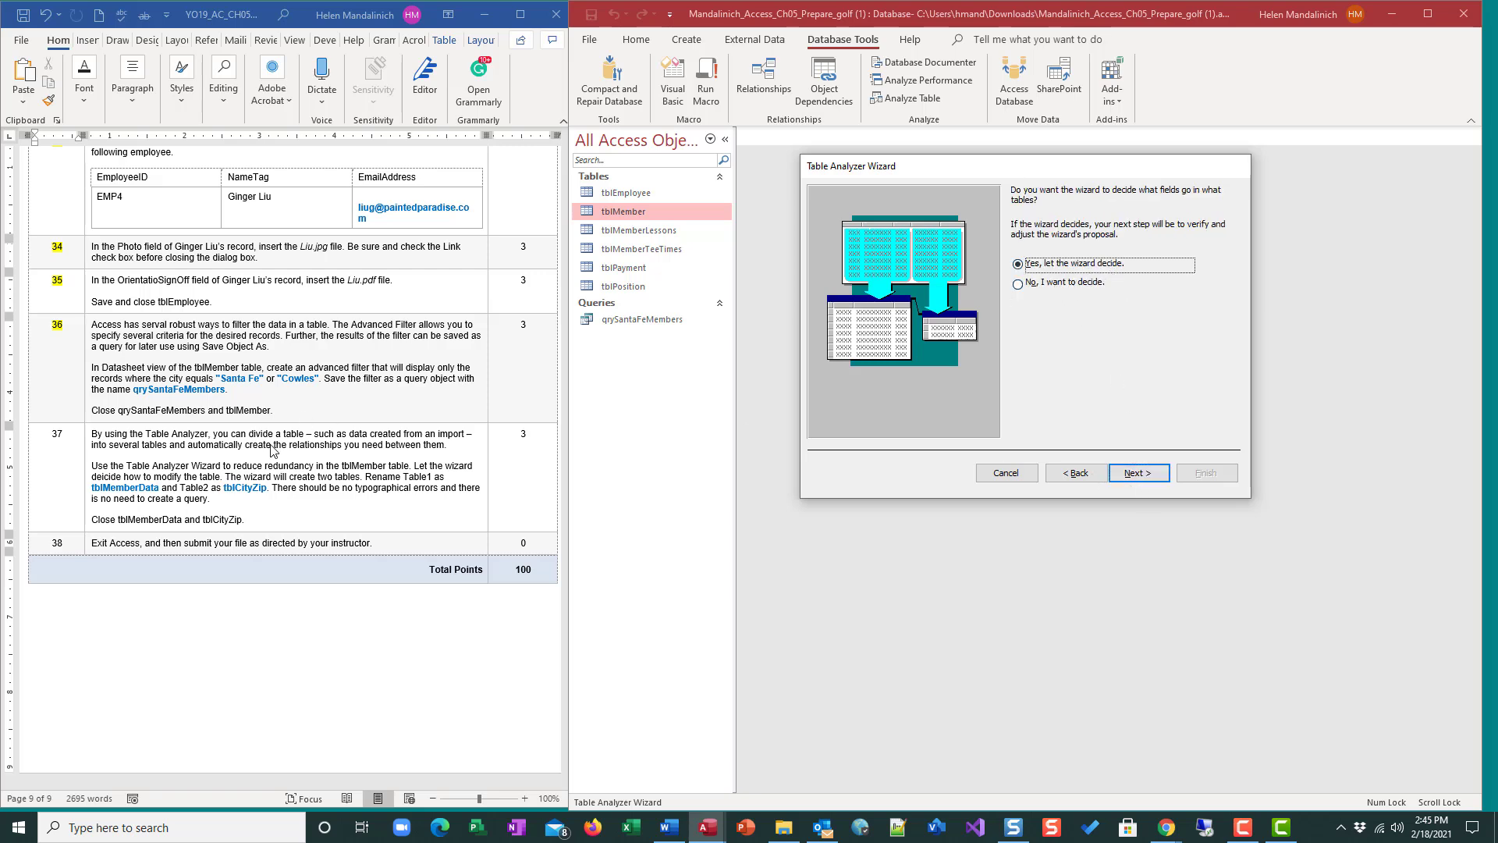
{"action": "left_click", "coordinate": [1153, 472]}
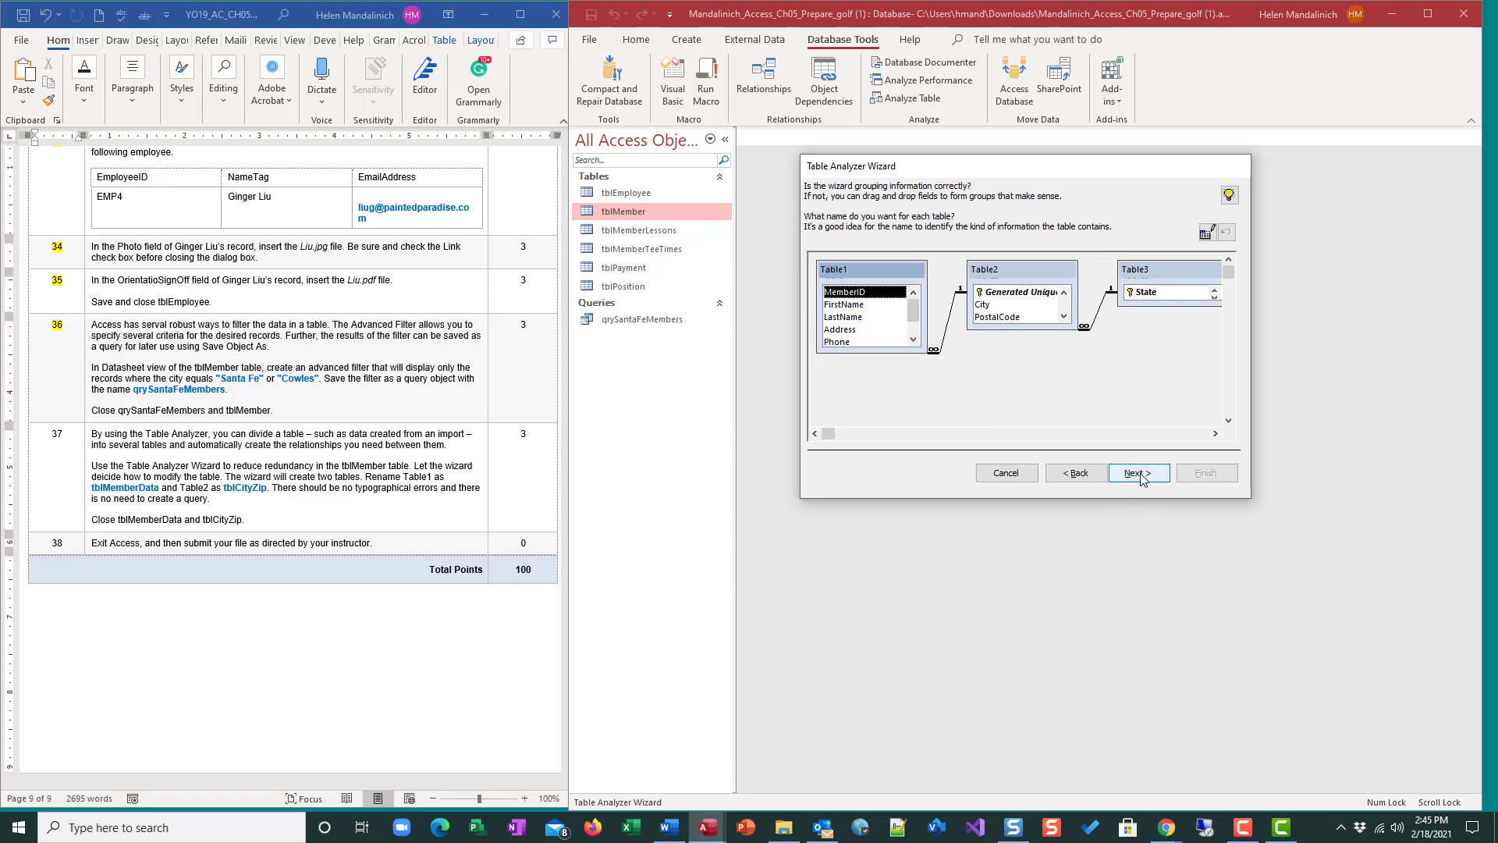
Rename the proposed Table1 to tblMemberData and Table2 to tblCityZip.
{"action": "double_click", "coordinate": [869, 267]}
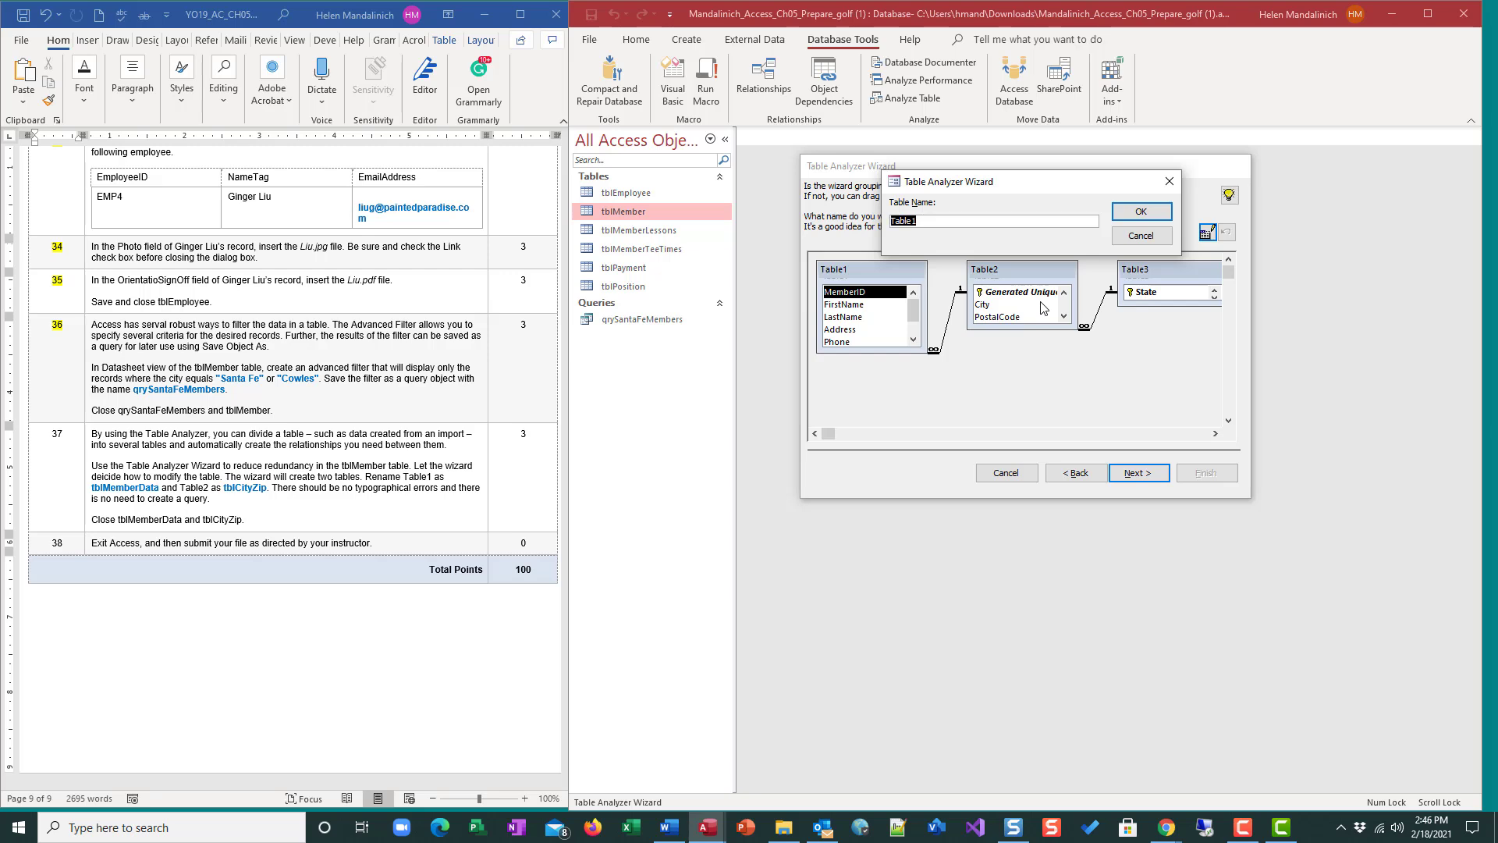
{"action": "type", "text": "tblMemberData"}
{"action": "left_click", "coordinate": [1140, 211]}
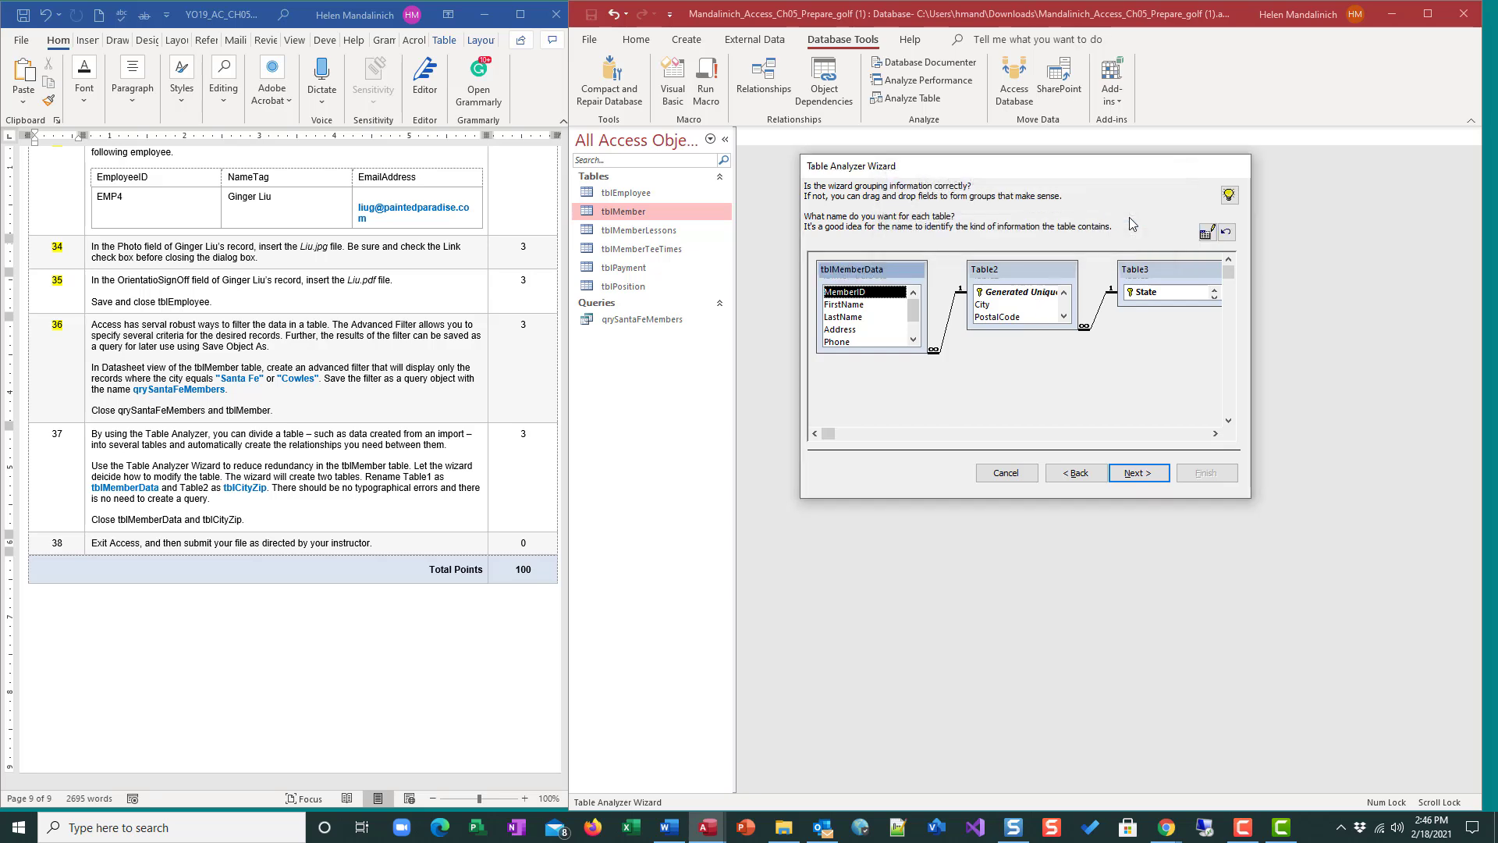
{"action": "double_click", "coordinate": [998, 271]}
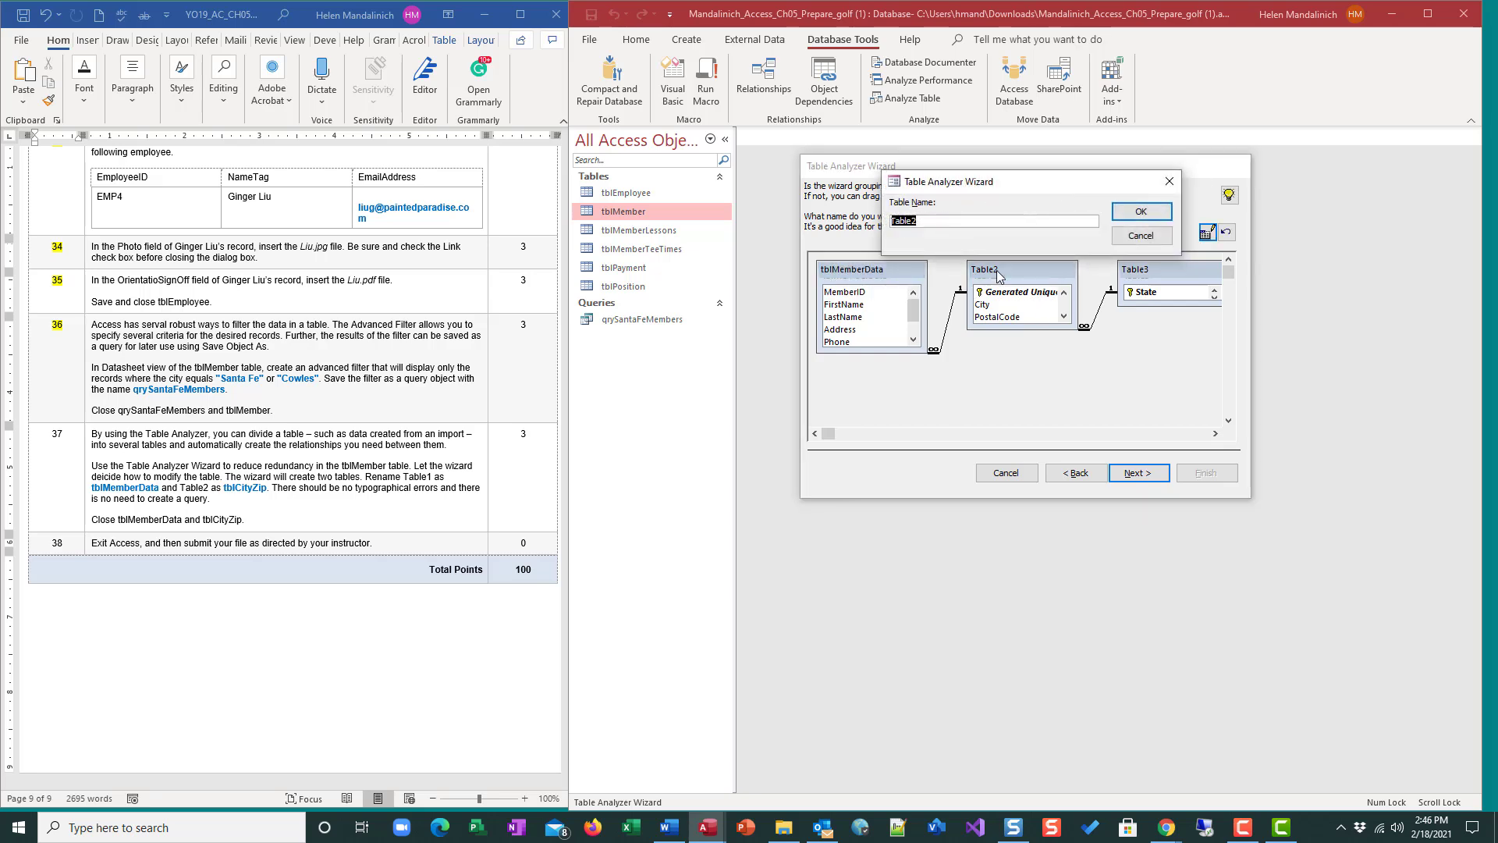
{"action": "type", "text": "tblCityZip"}
{"action": "left_click", "coordinate": [1137, 216]}
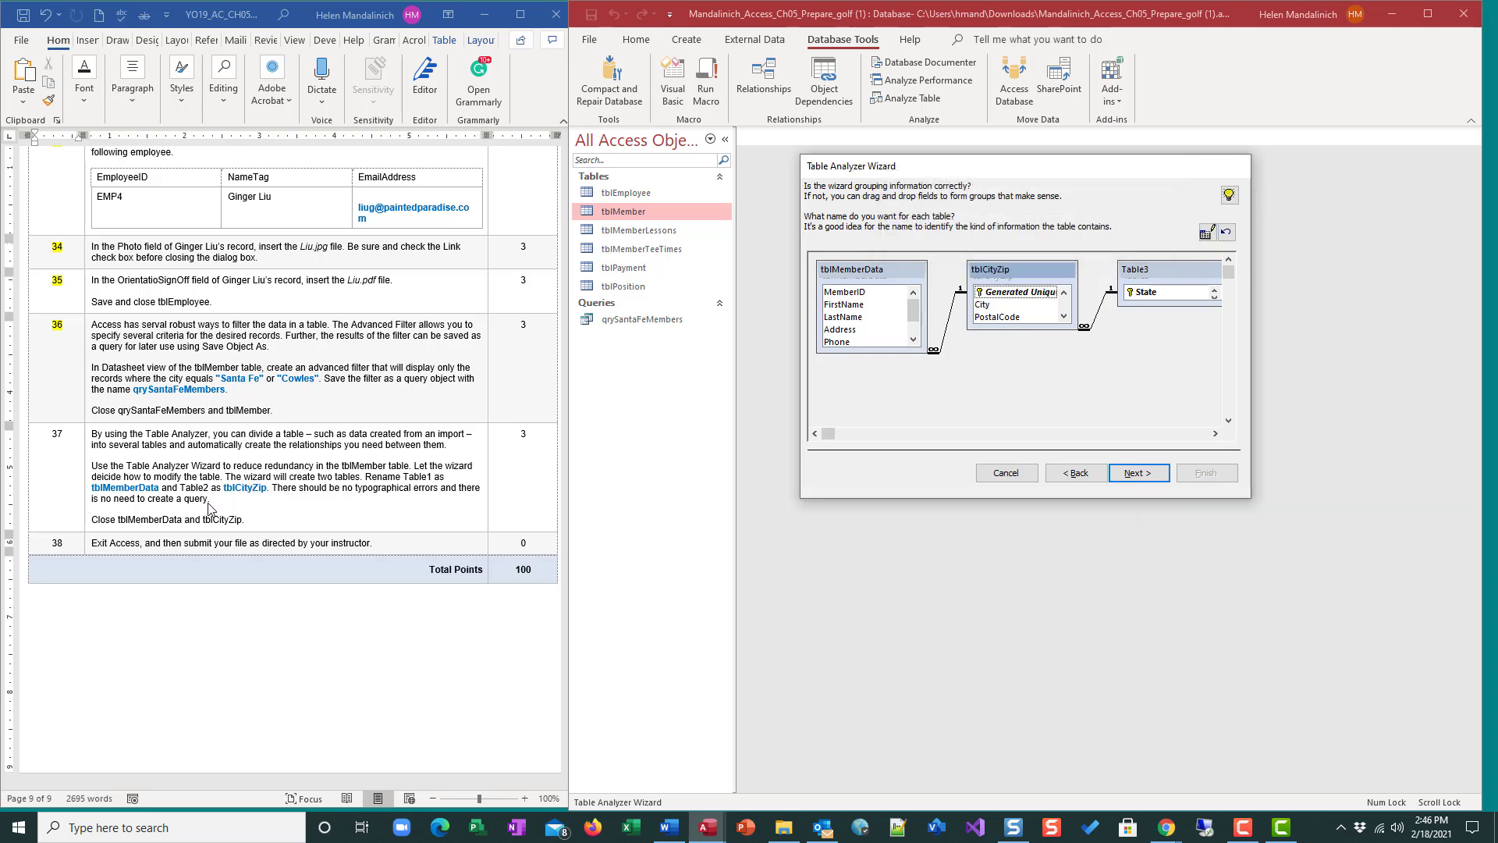
Rename the proposed Table3 to tblState.
{"action": "left_click", "coordinate": [1159, 275]}
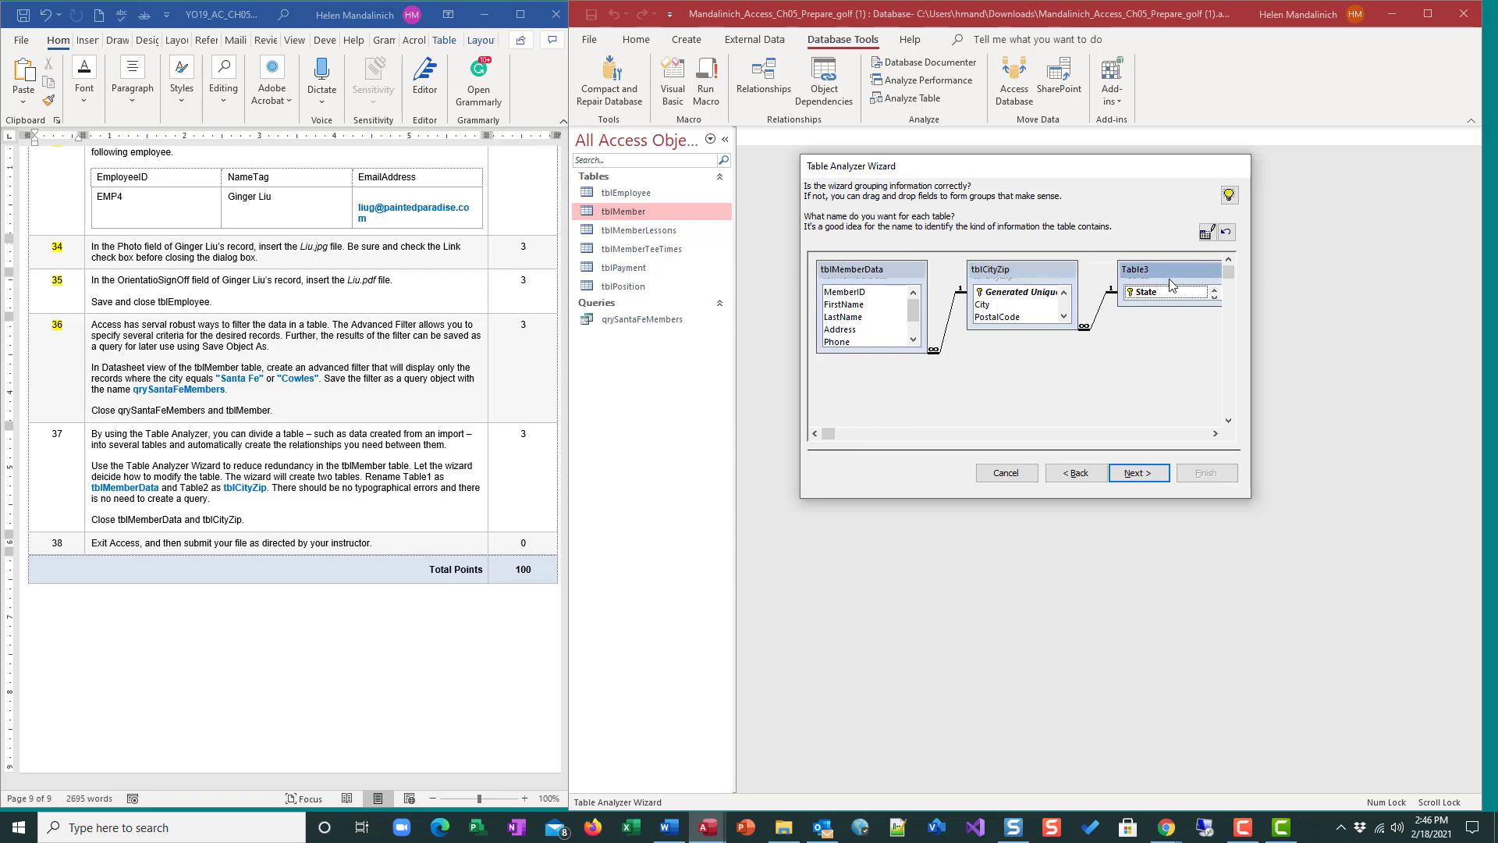
{"action": "double_click", "coordinate": [1159, 270]}
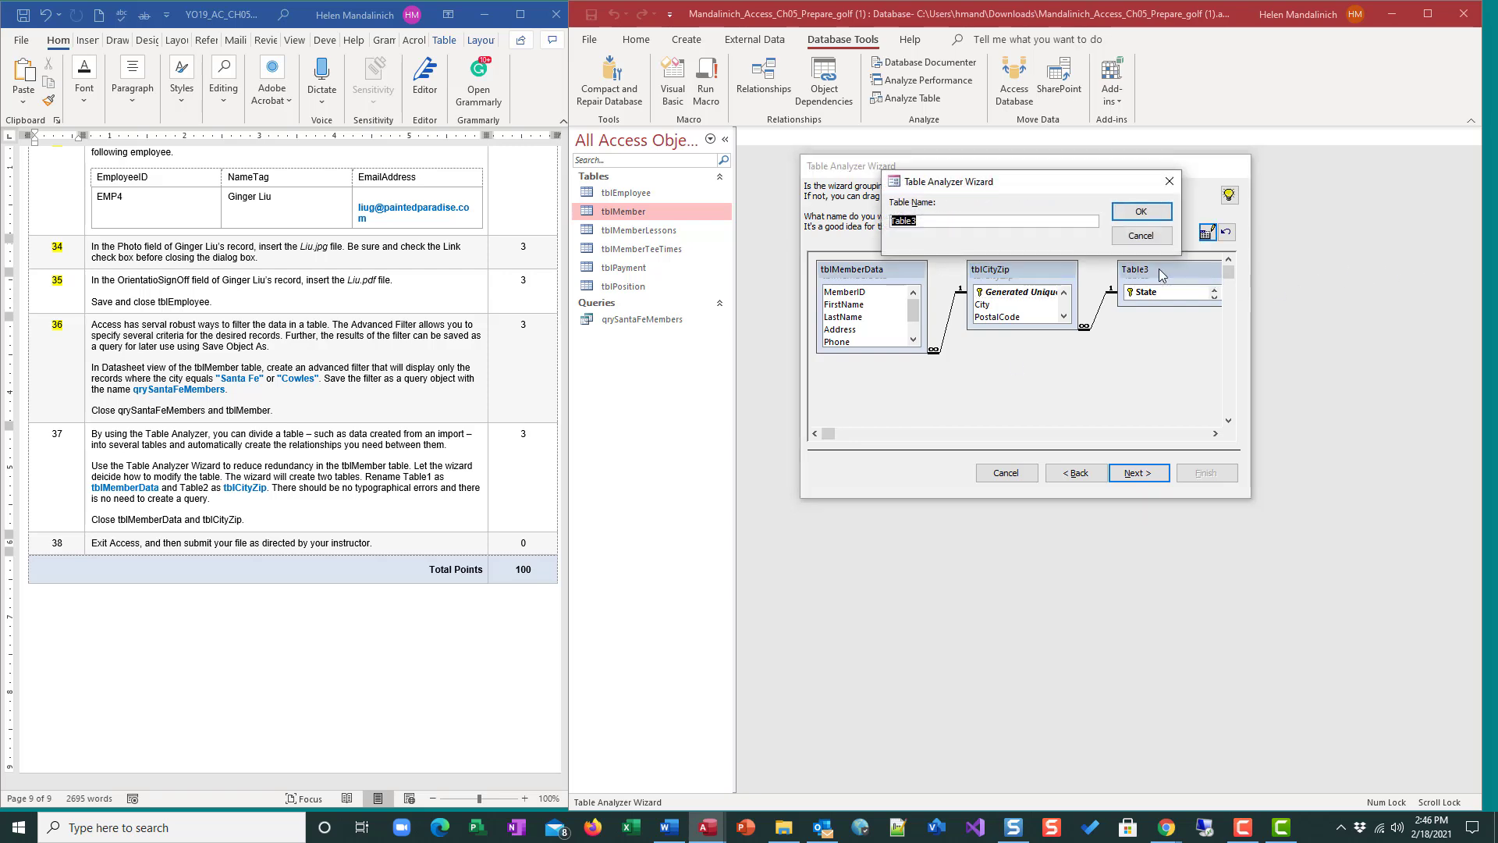
{"action": "type", "text": "tblStat"}
{"action": "left_click", "coordinate": [1159, 215]}
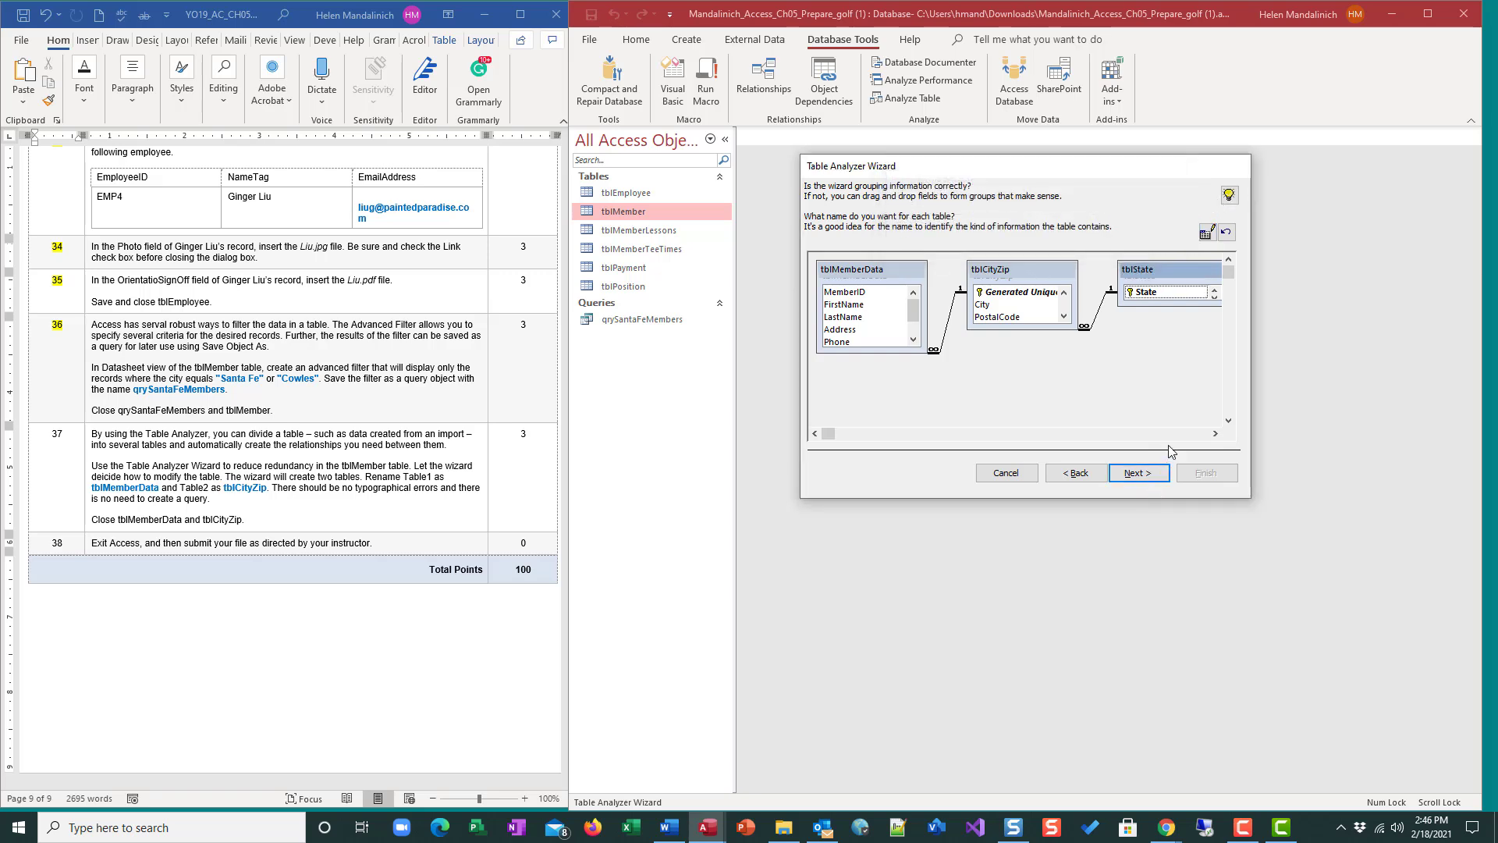
Finish the Table Analyzer Wizard, accepting the proposed keys, skipping typo corrections, and choosing not to create a query.
{"action": "left_click", "coordinate": [1139, 476]}
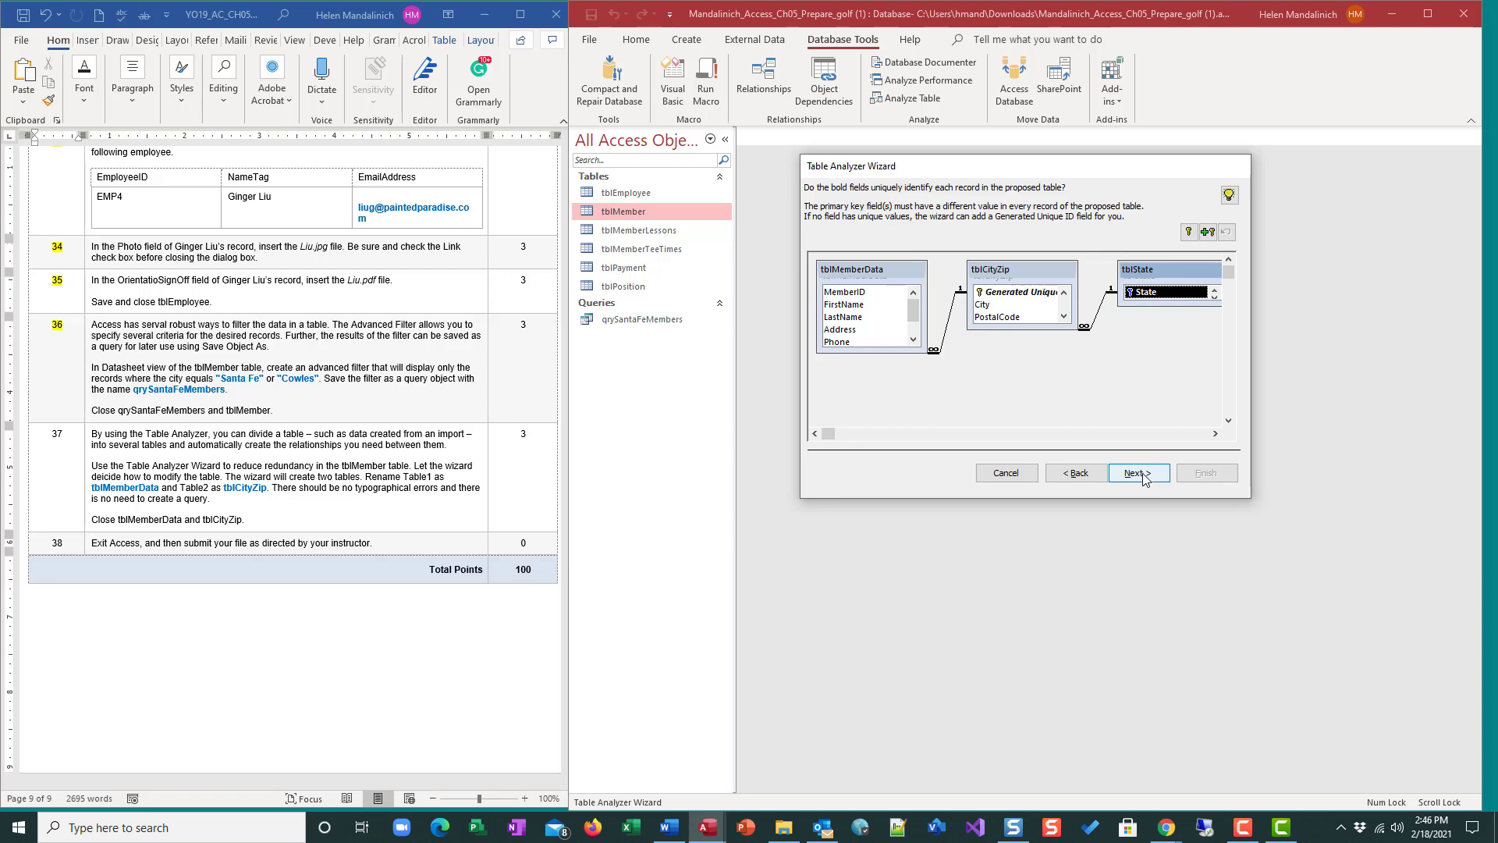
{"action": "left_click", "coordinate": [1143, 475]}
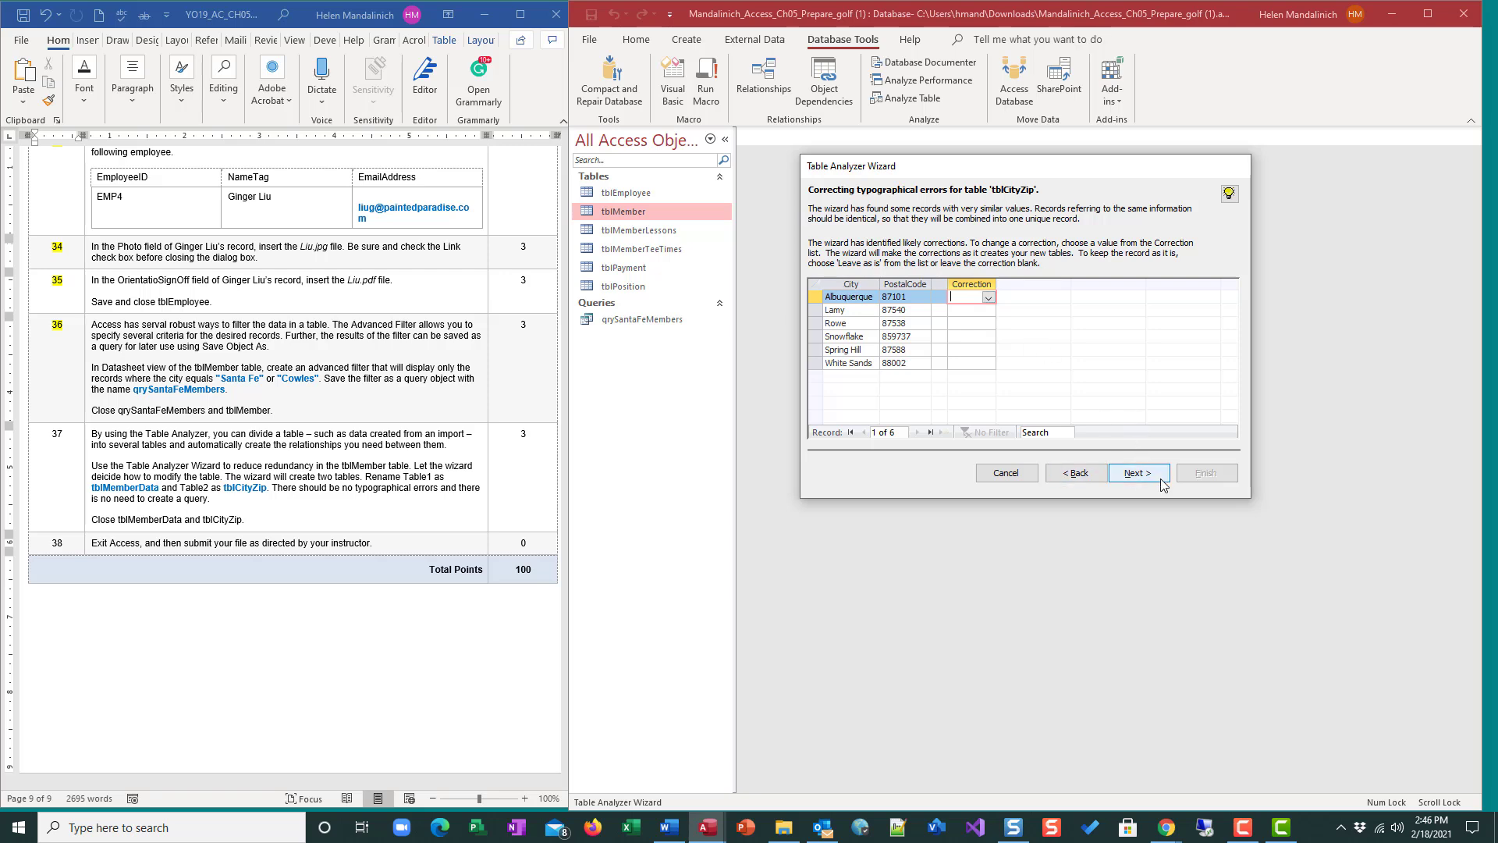
{"action": "left_click", "coordinate": [1137, 474]}
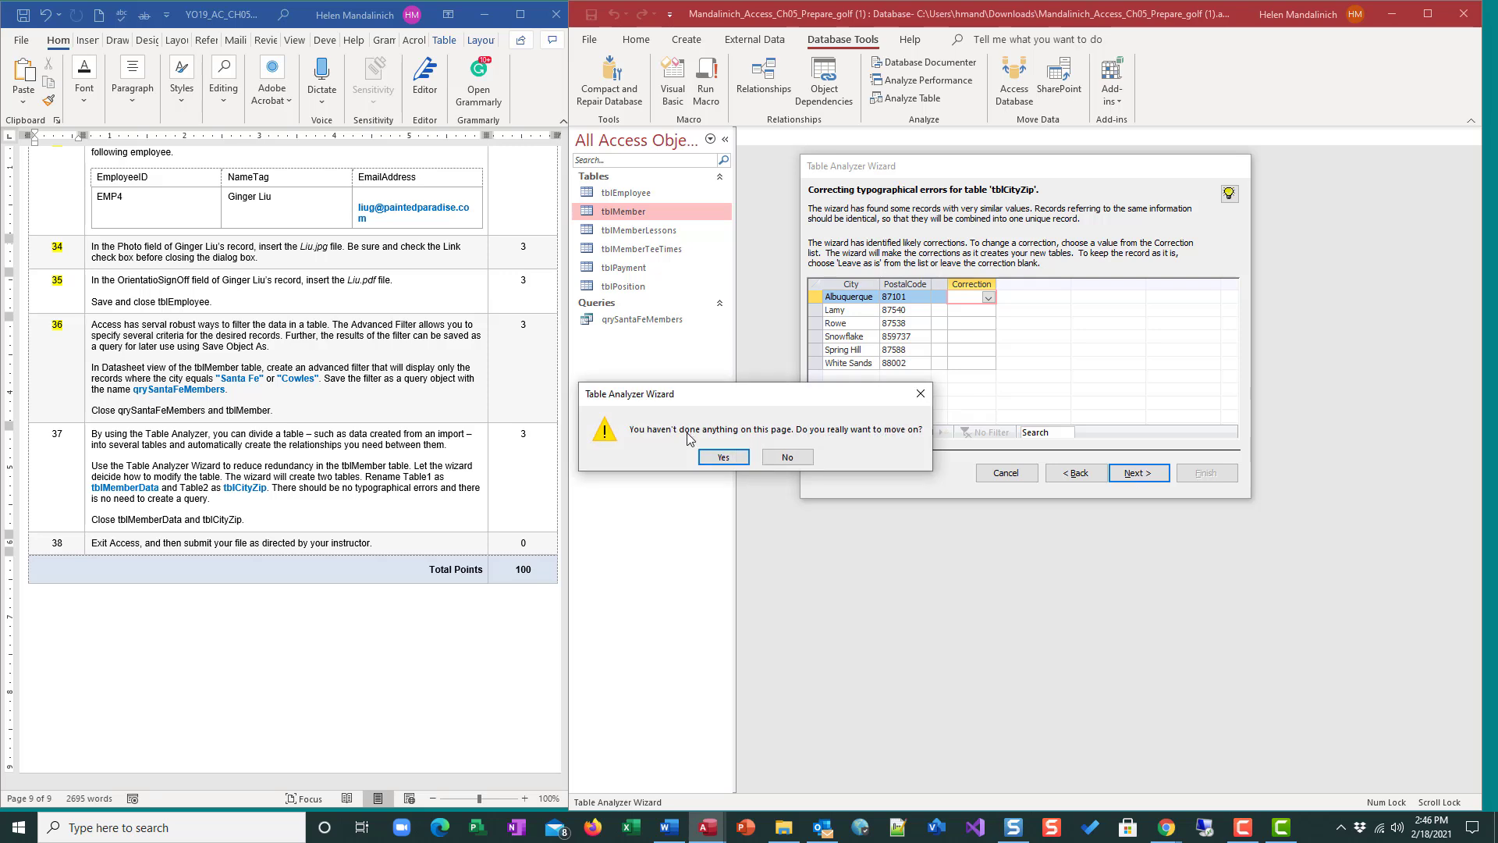
{"action": "left_click", "coordinate": [723, 458]}
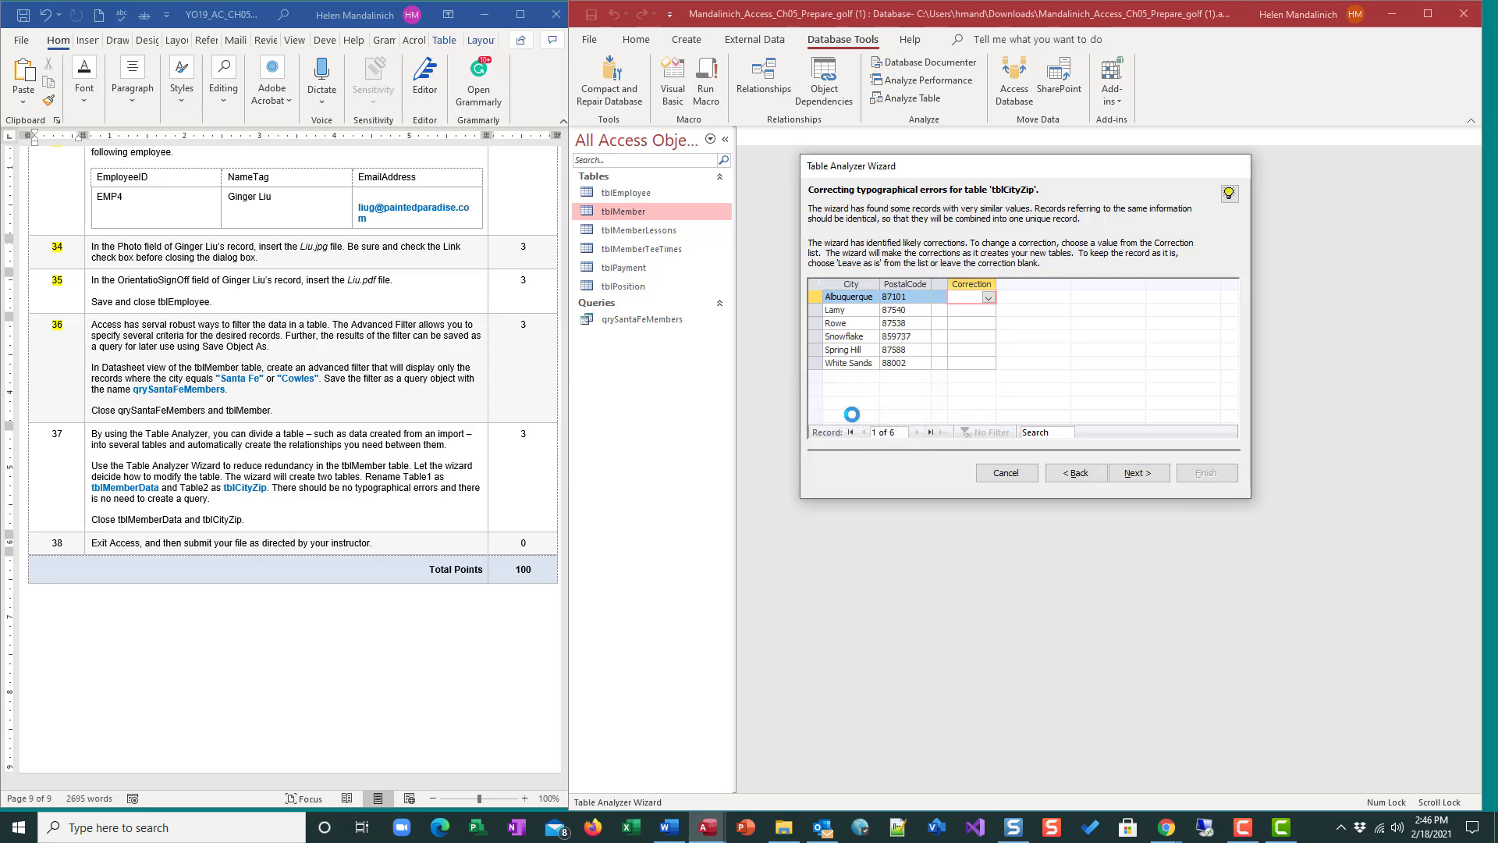
{"action": "left_click", "coordinate": [1138, 474]}
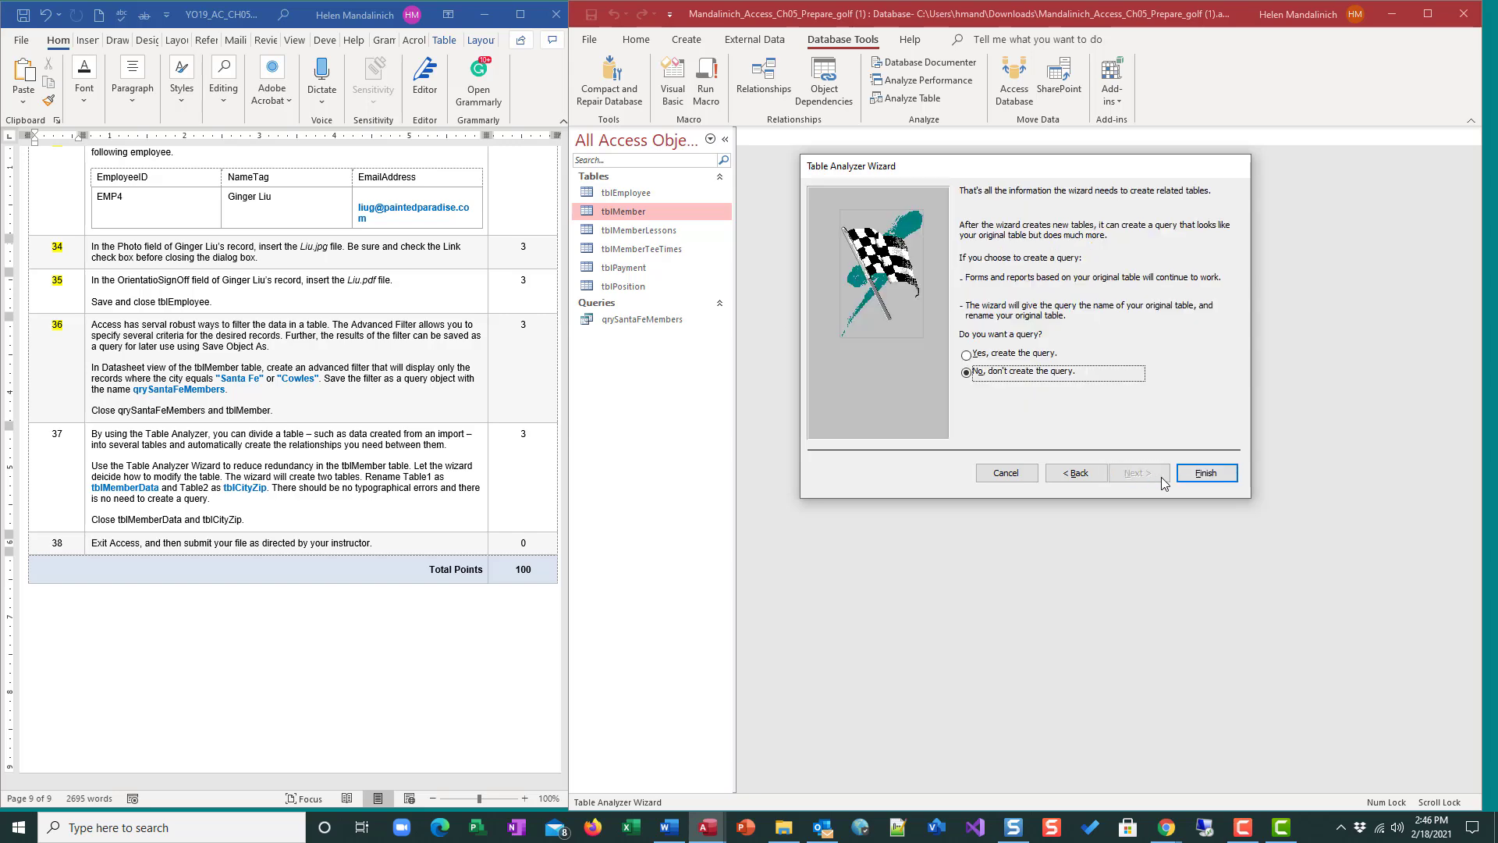
{"action": "left_click", "coordinate": [1213, 473]}
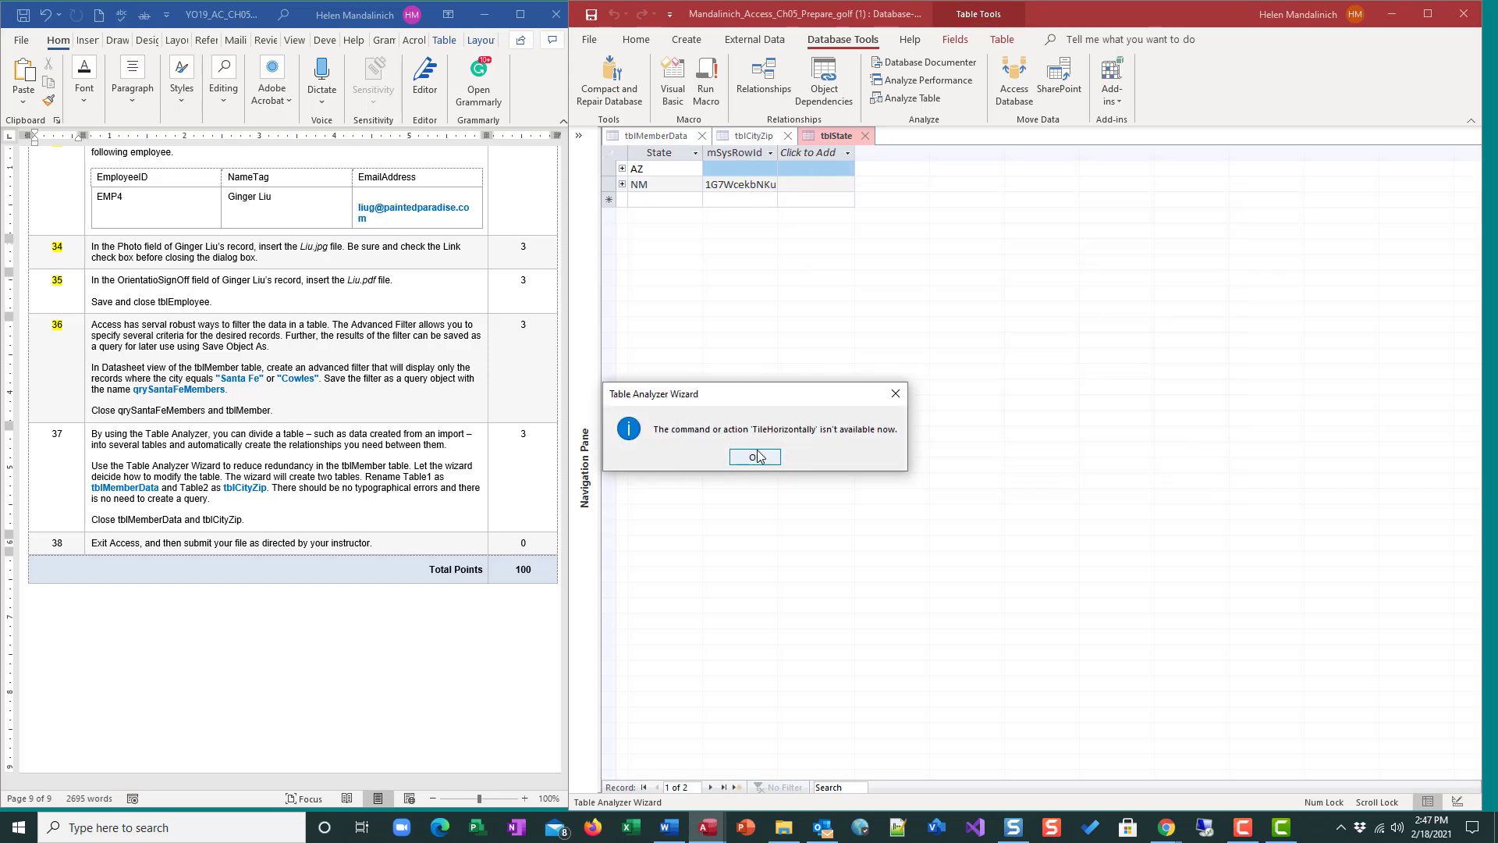
{"action": "left_click", "coordinate": [757, 456]}
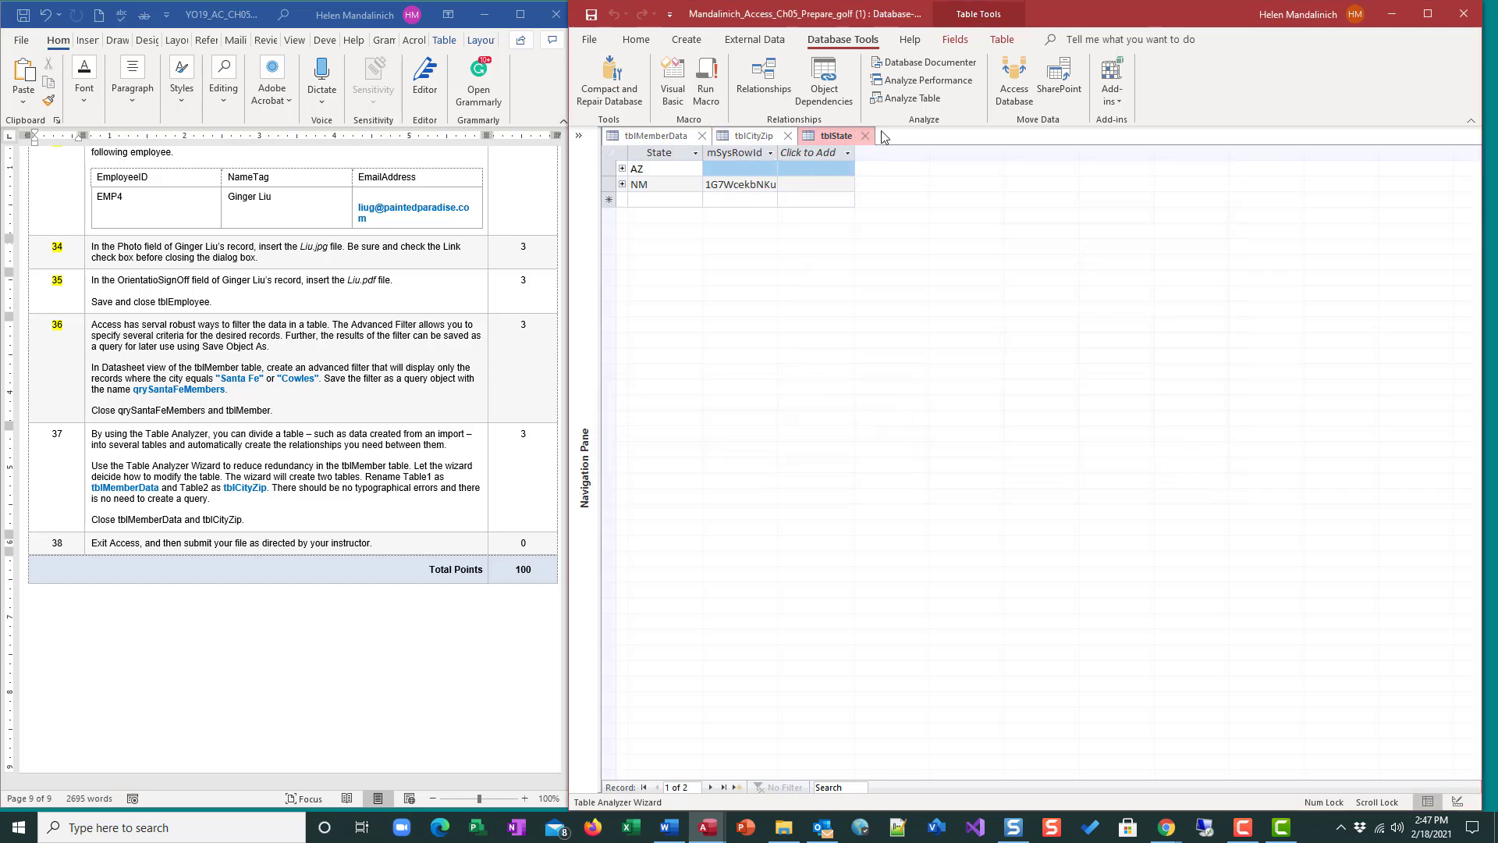
Close the tblState and tblCityZip tables, reopening the navigation pane along the way.
{"action": "left_click", "coordinate": [866, 135]}
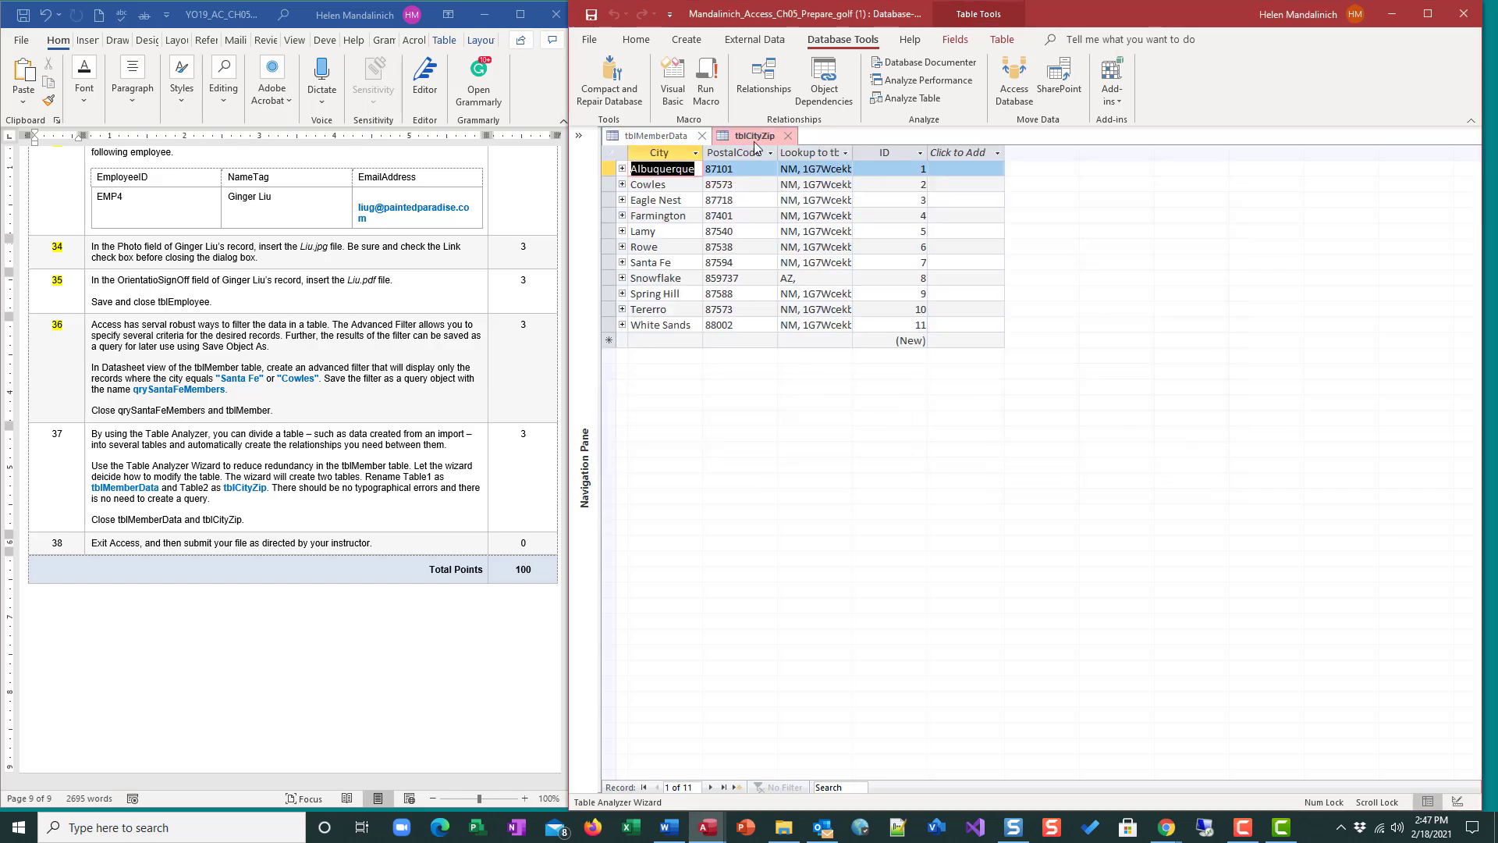
{"action": "left_click", "coordinate": [579, 137]}
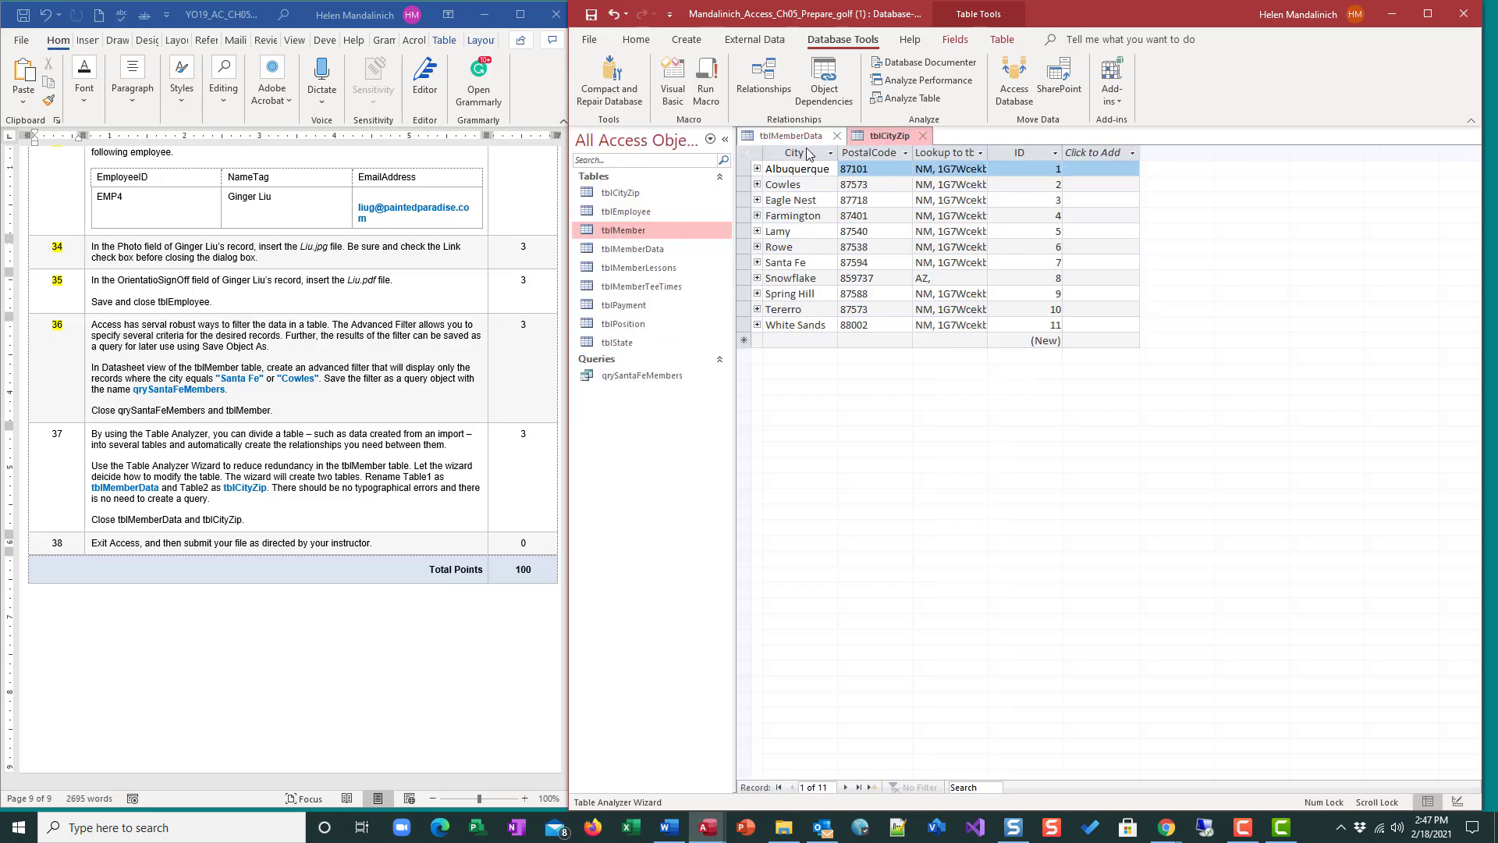
{"action": "double_click", "coordinate": [638, 192]}
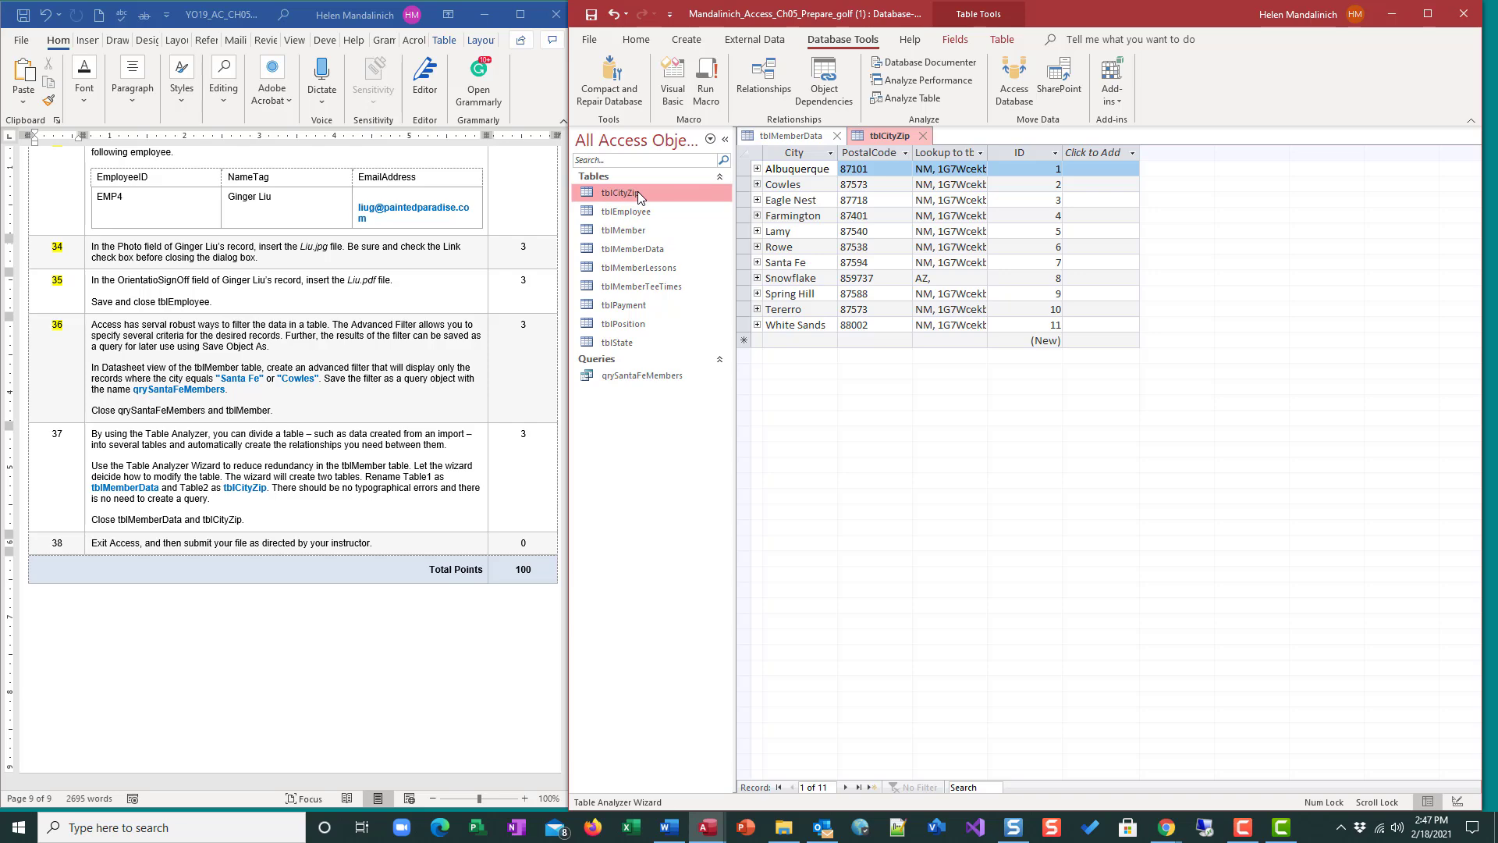
{"action": "left_click", "coordinate": [922, 135]}
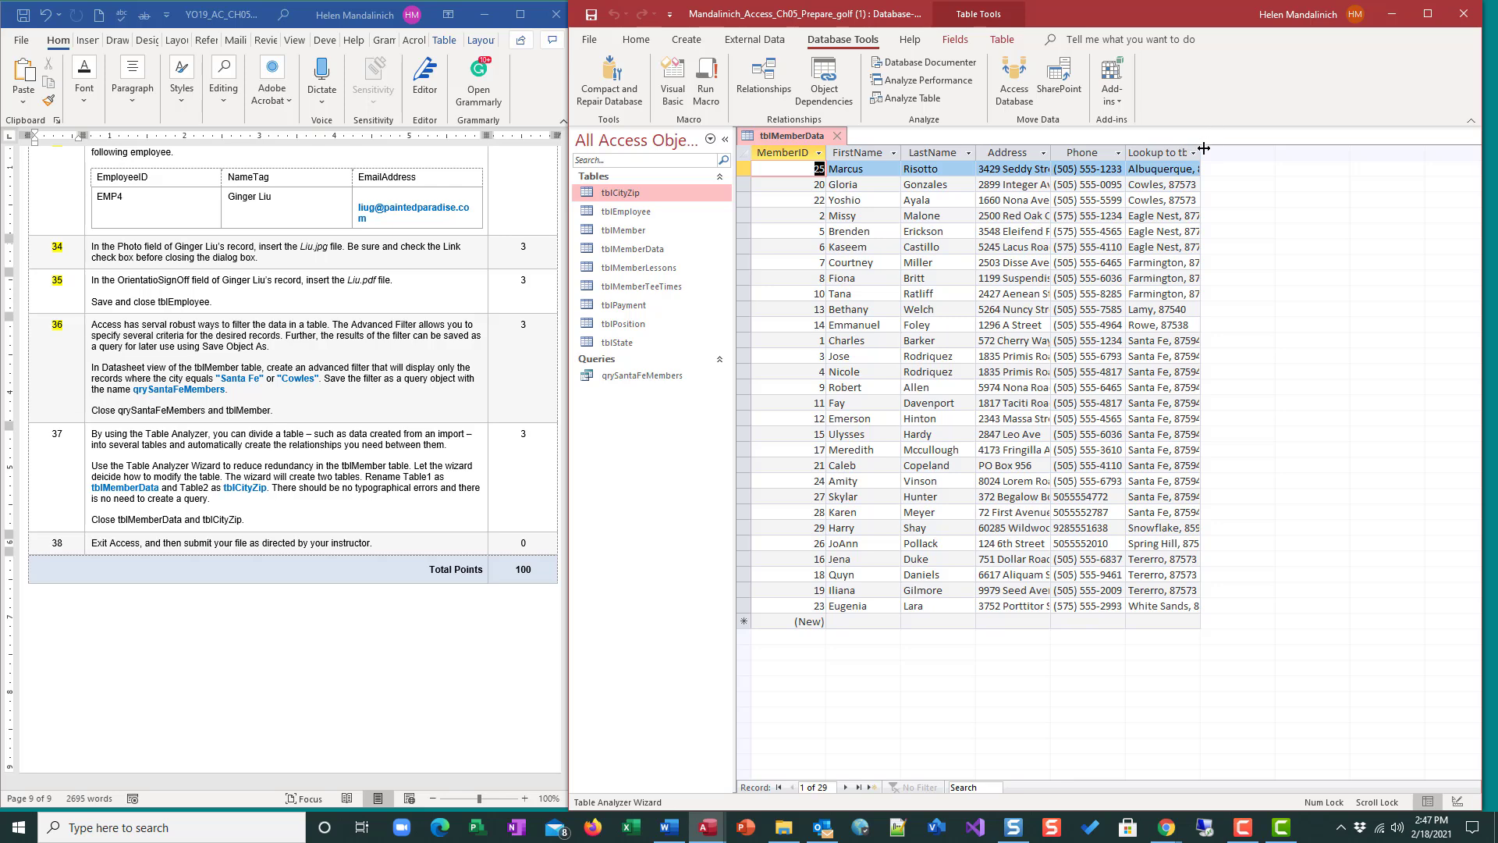
Widen the Lookup to tblCityZip column in tblMemberData and open the tblEmployee table.
{"action": "left_click_drag", "start_coordinate": [1204, 148], "coordinate": [1330, 151]}
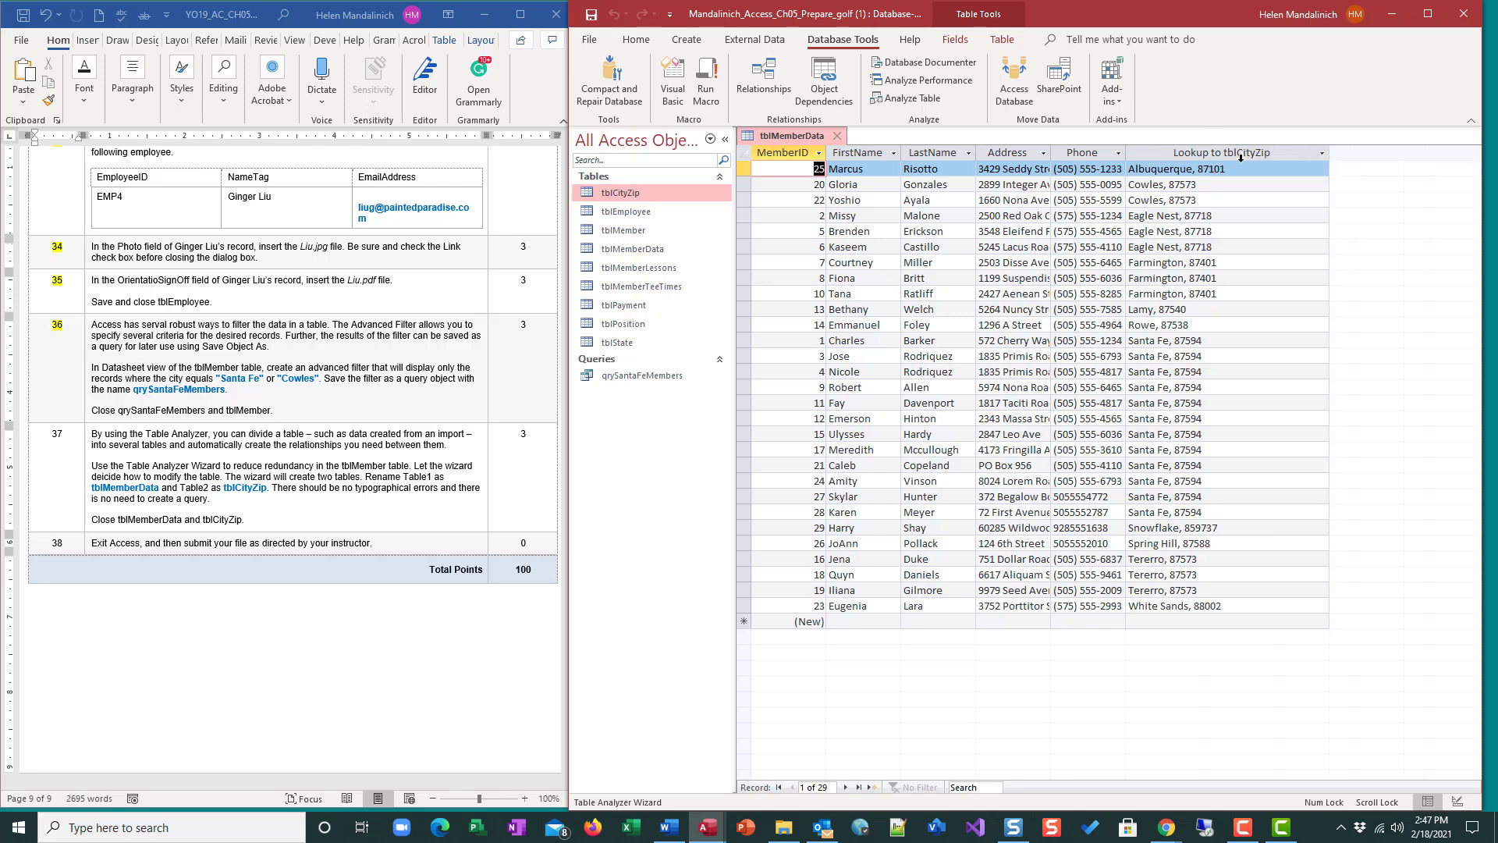
{"action": "double_click", "coordinate": [623, 211]}
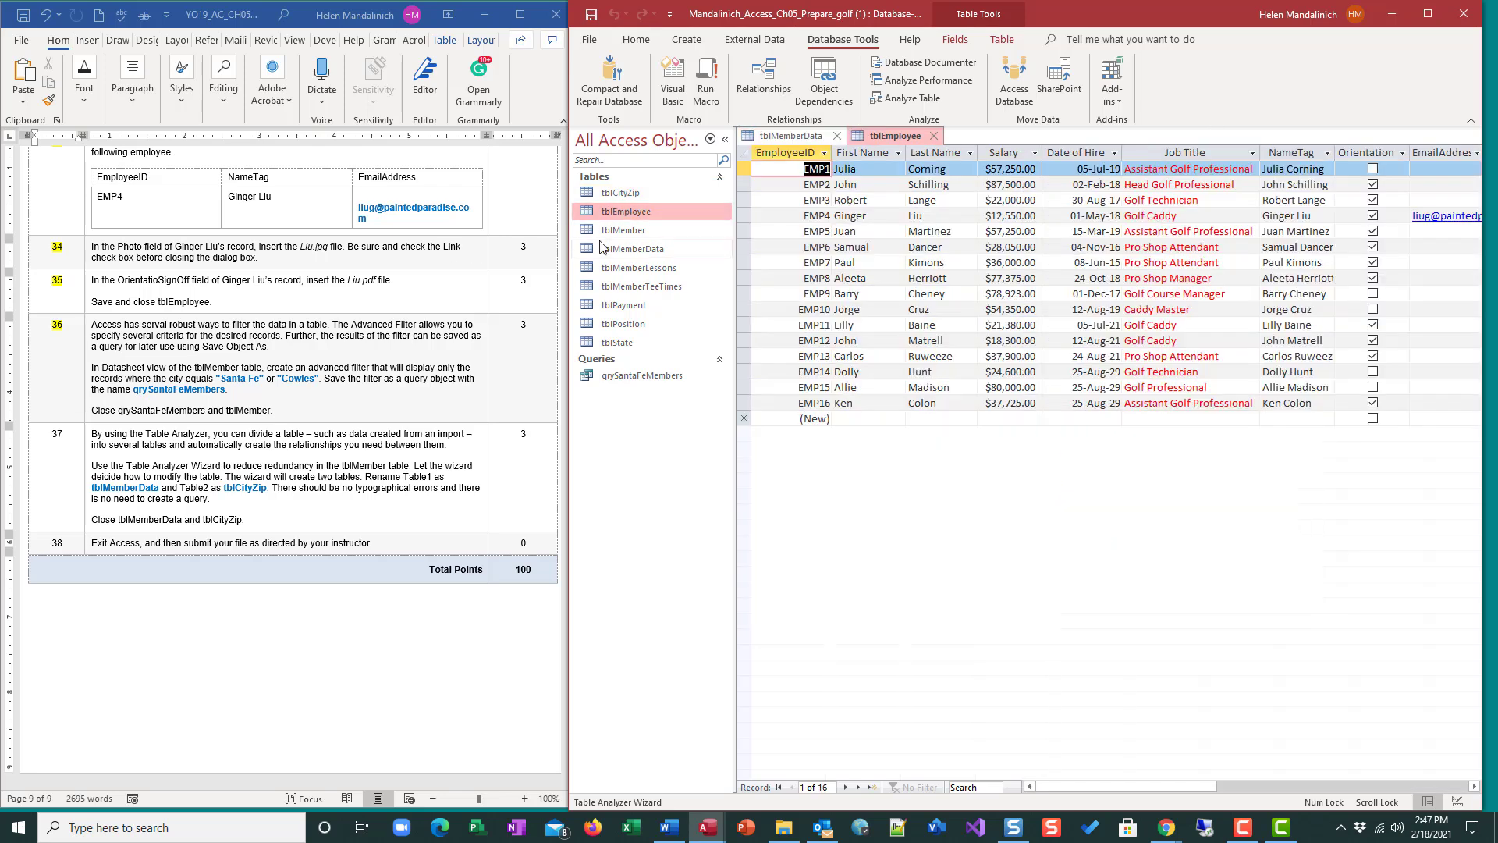